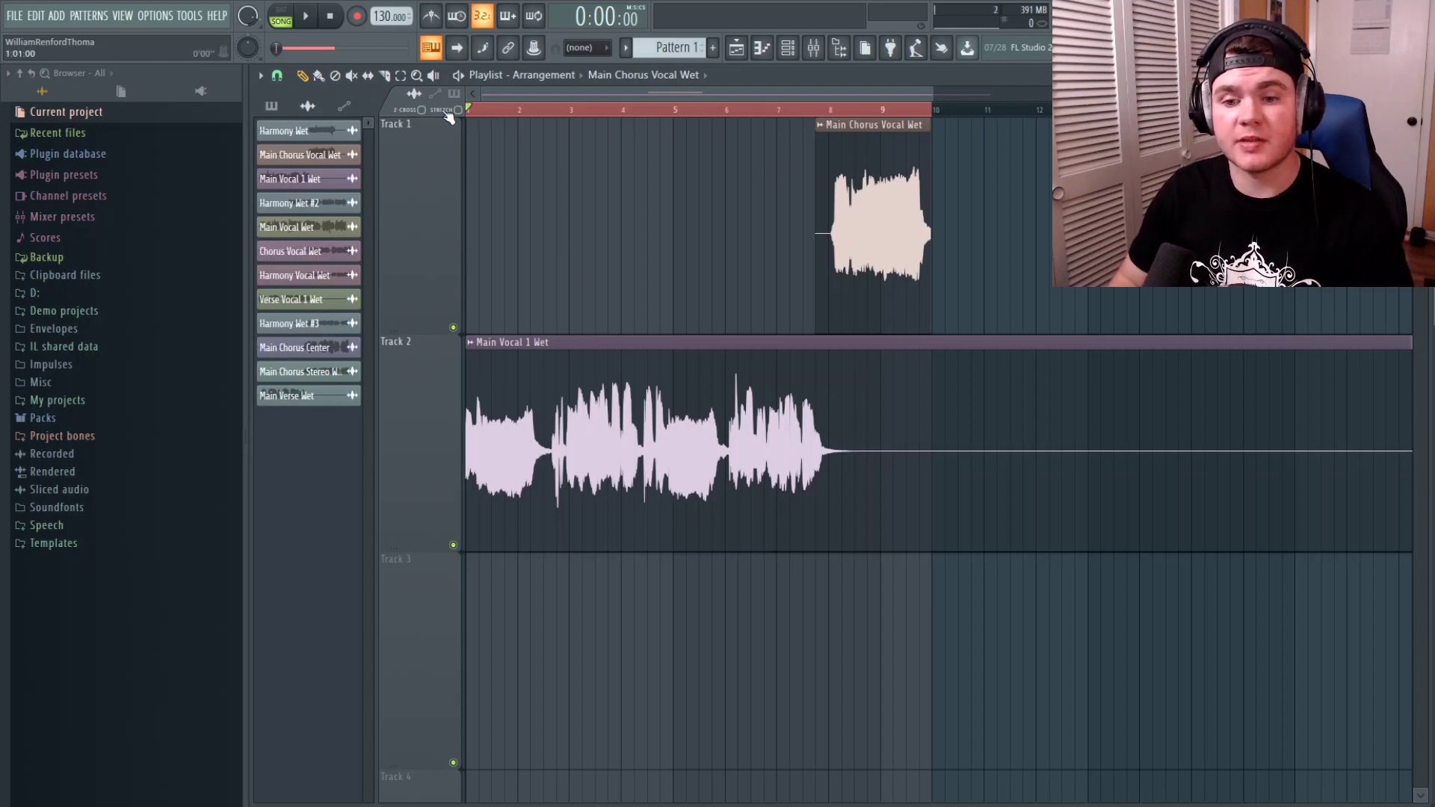
# - Play the vocal song arrangement through, then stop playback
pyautogui.press('space')
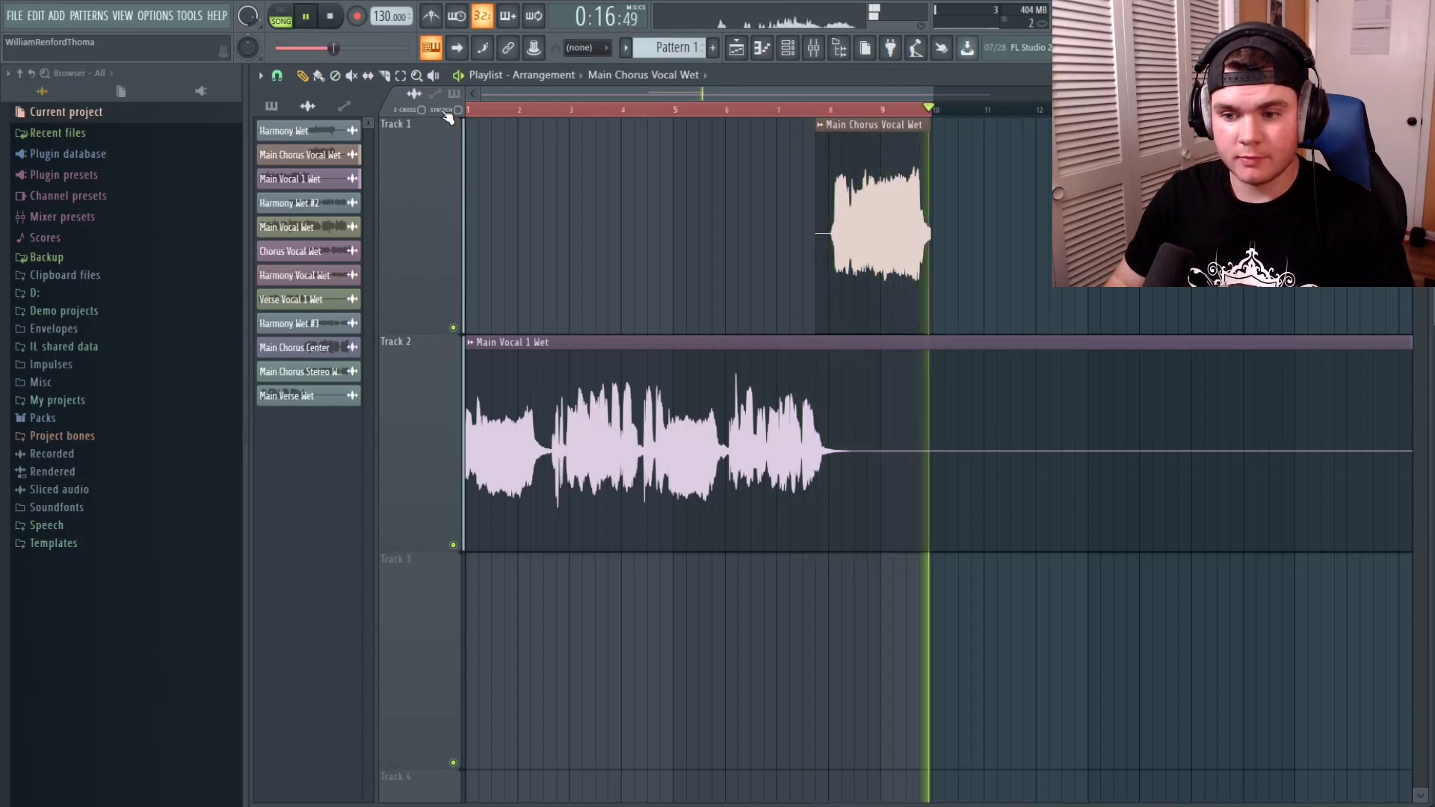
pyautogui.press('space')
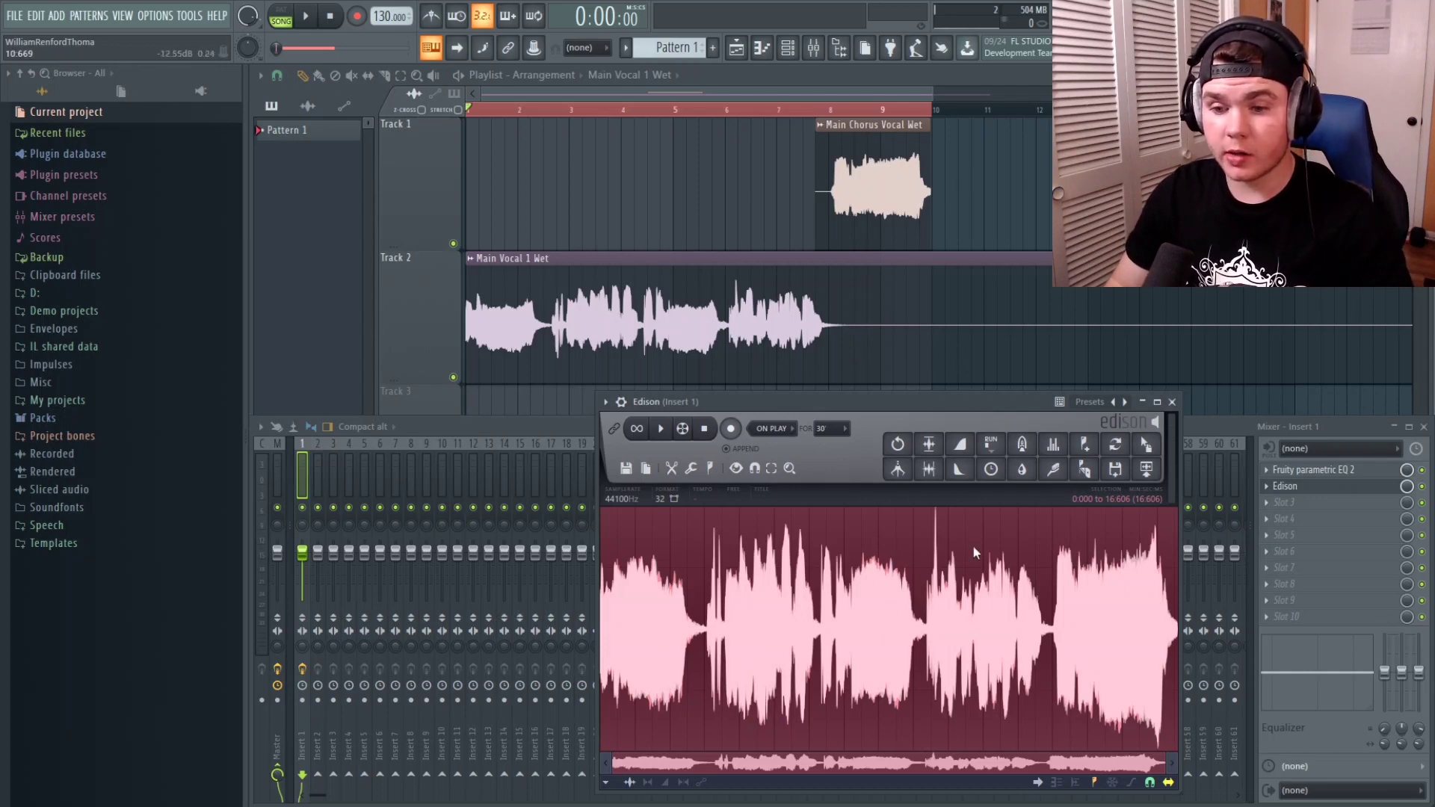
# - Filter the Channel rack to show only the Unsorted channel group
pyautogui.click(787, 47)
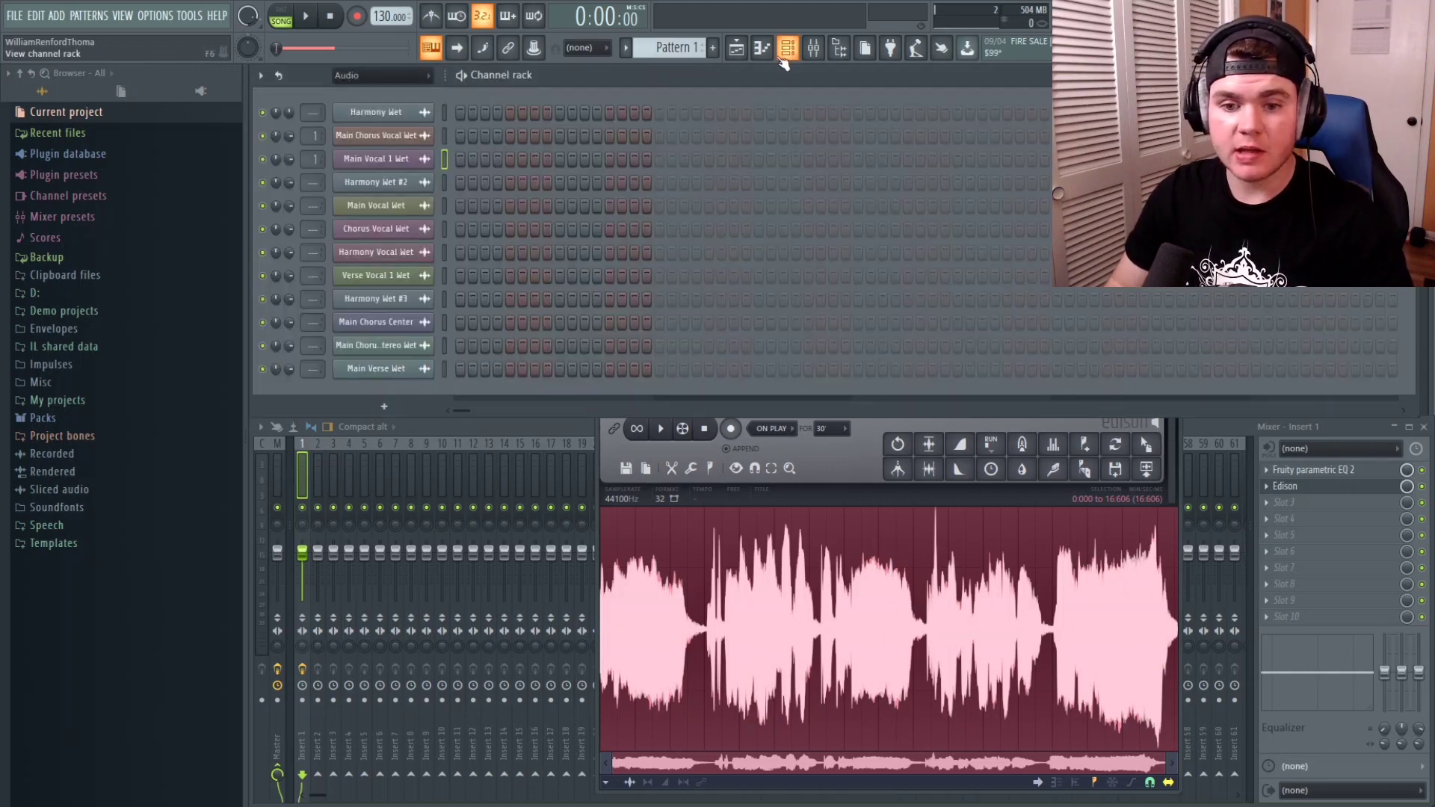
pyautogui.click(376, 79)
pyautogui.click(371, 93)
pyautogui.click(370, 79)
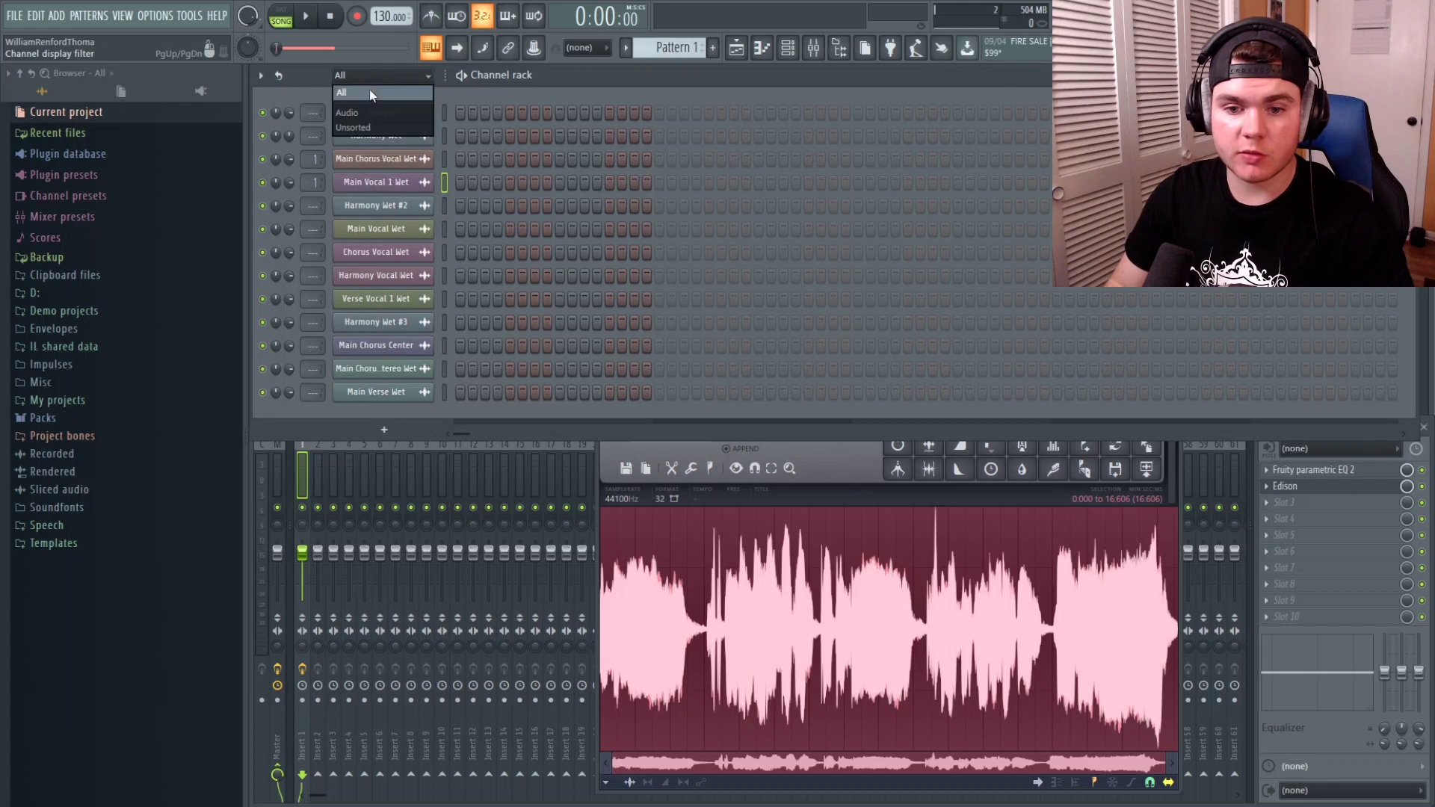
pyautogui.click(366, 127)
# - Replace the Sampler channel with Fruity Slicer and load the Edison vocal into it
pyautogui.rightClick(432, 111)
pyautogui.moveTo(452, 249)
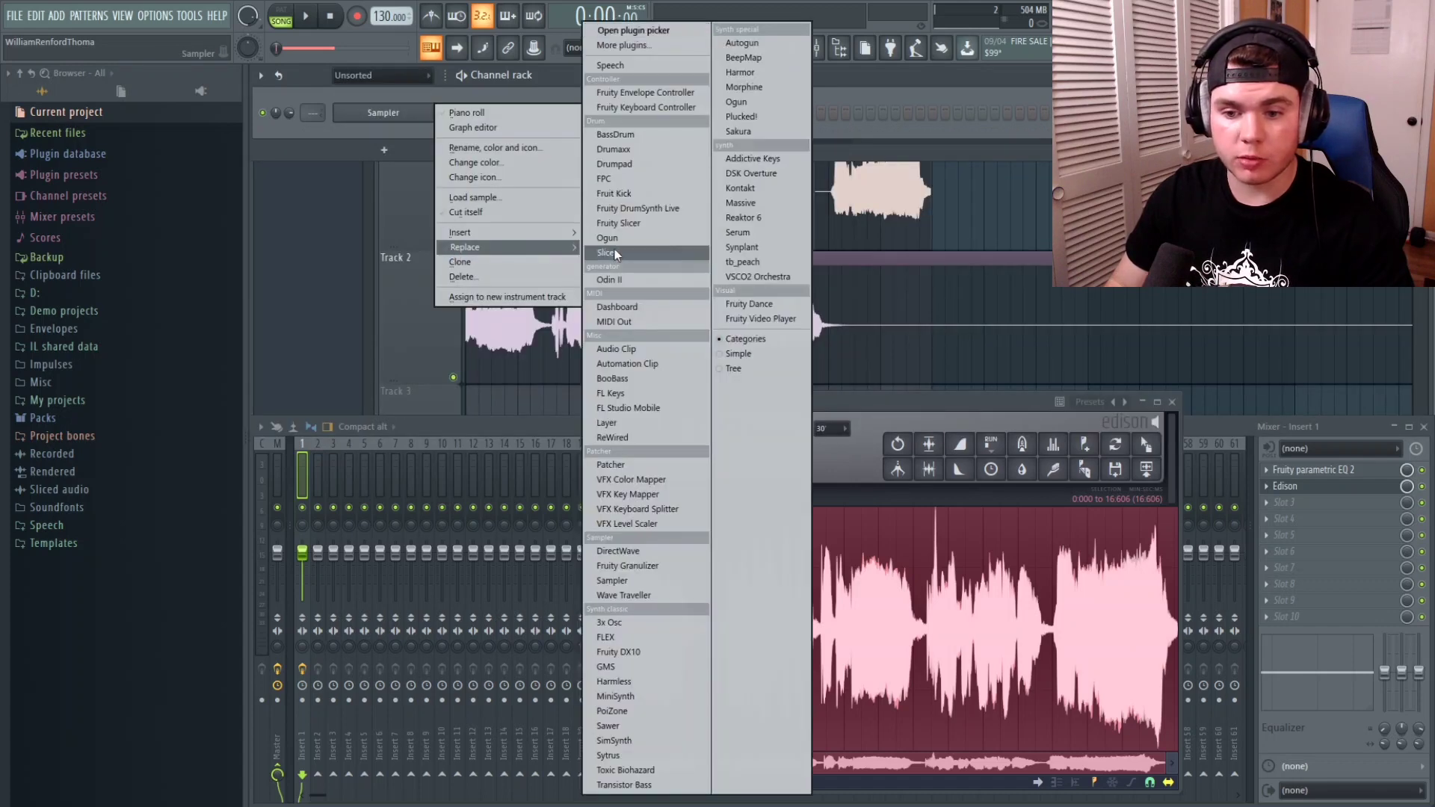
pyautogui.click(661, 223)
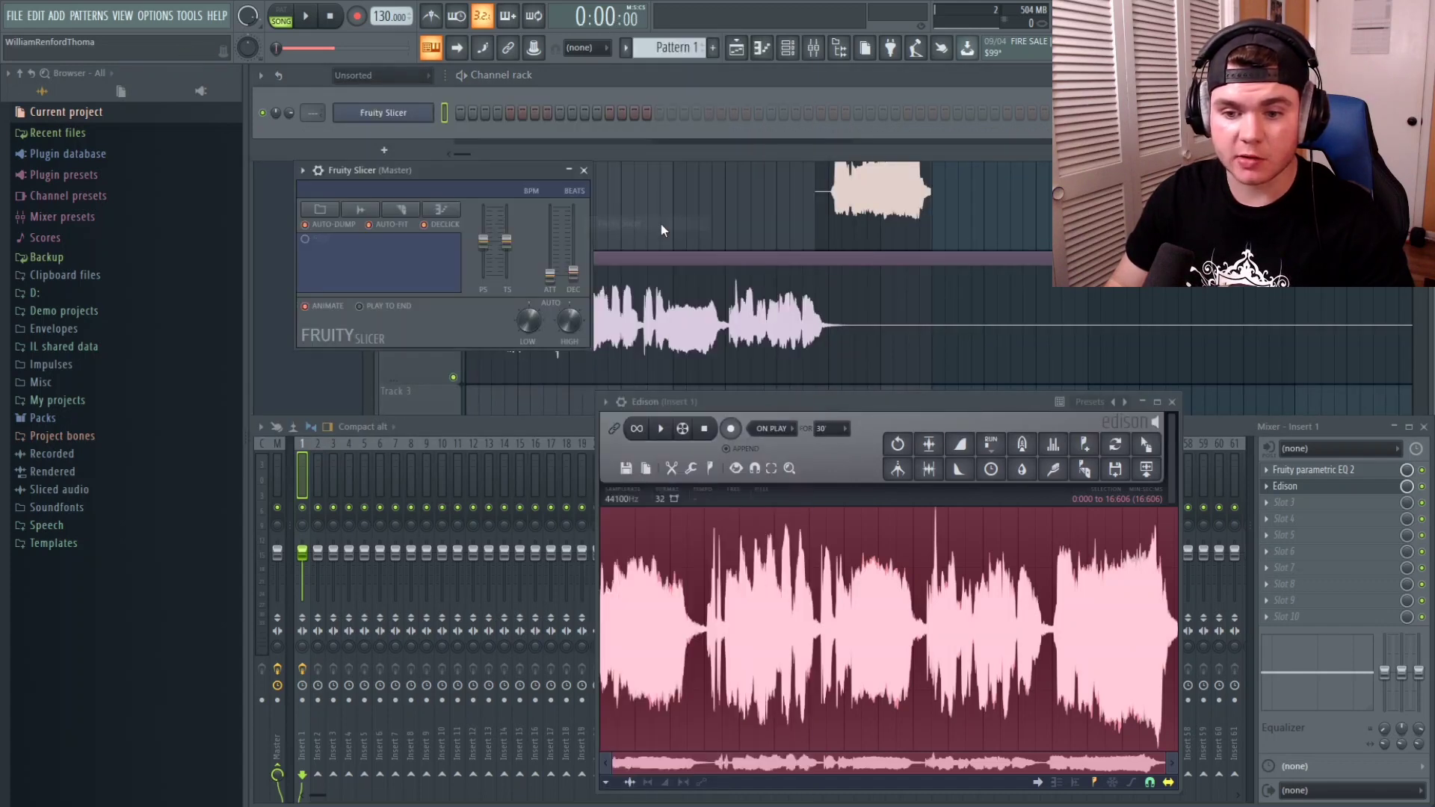
pyautogui.moveTo(468, 178); pyautogui.dragTo(562, 209)
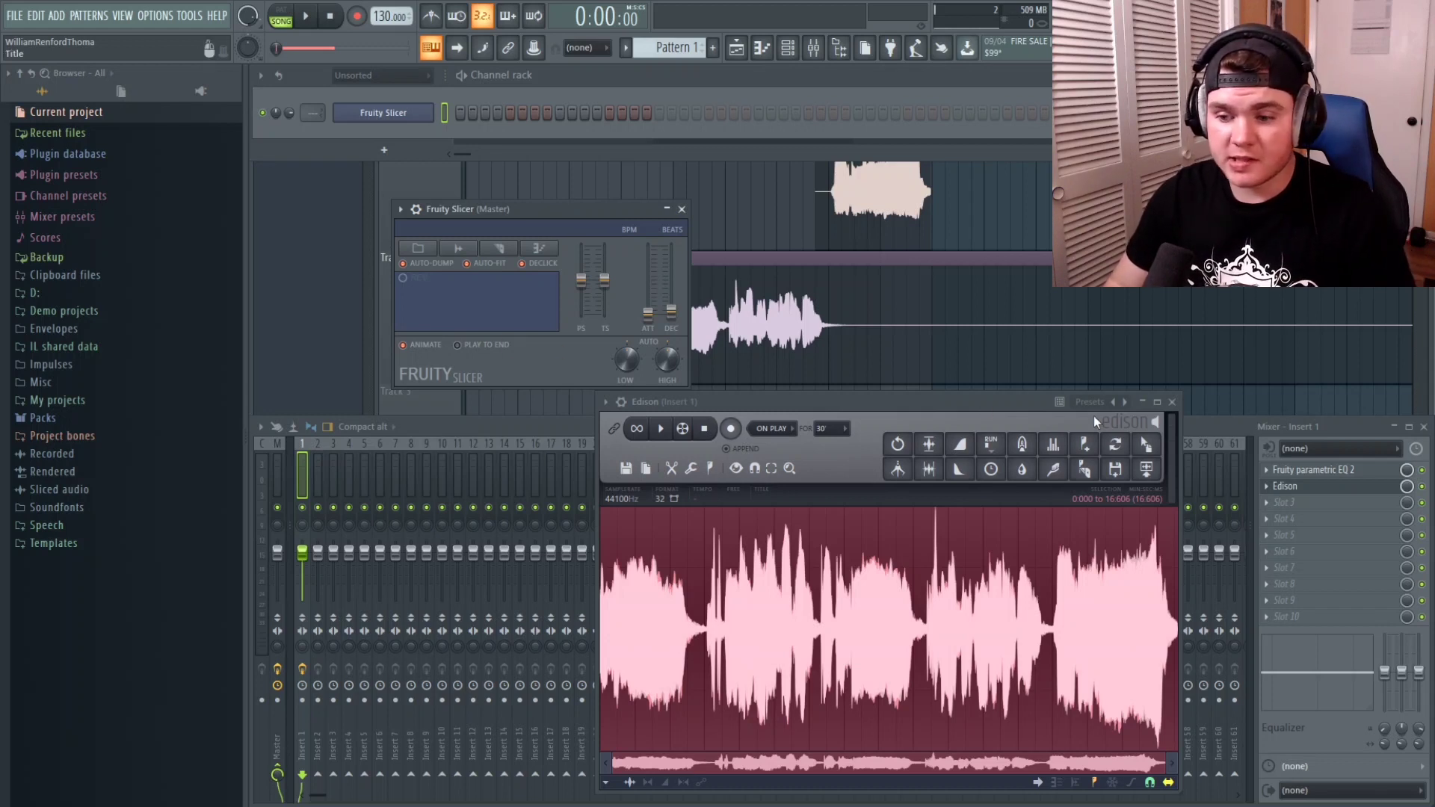
pyautogui.moveTo(1145, 446); pyautogui.dragTo(459, 306)
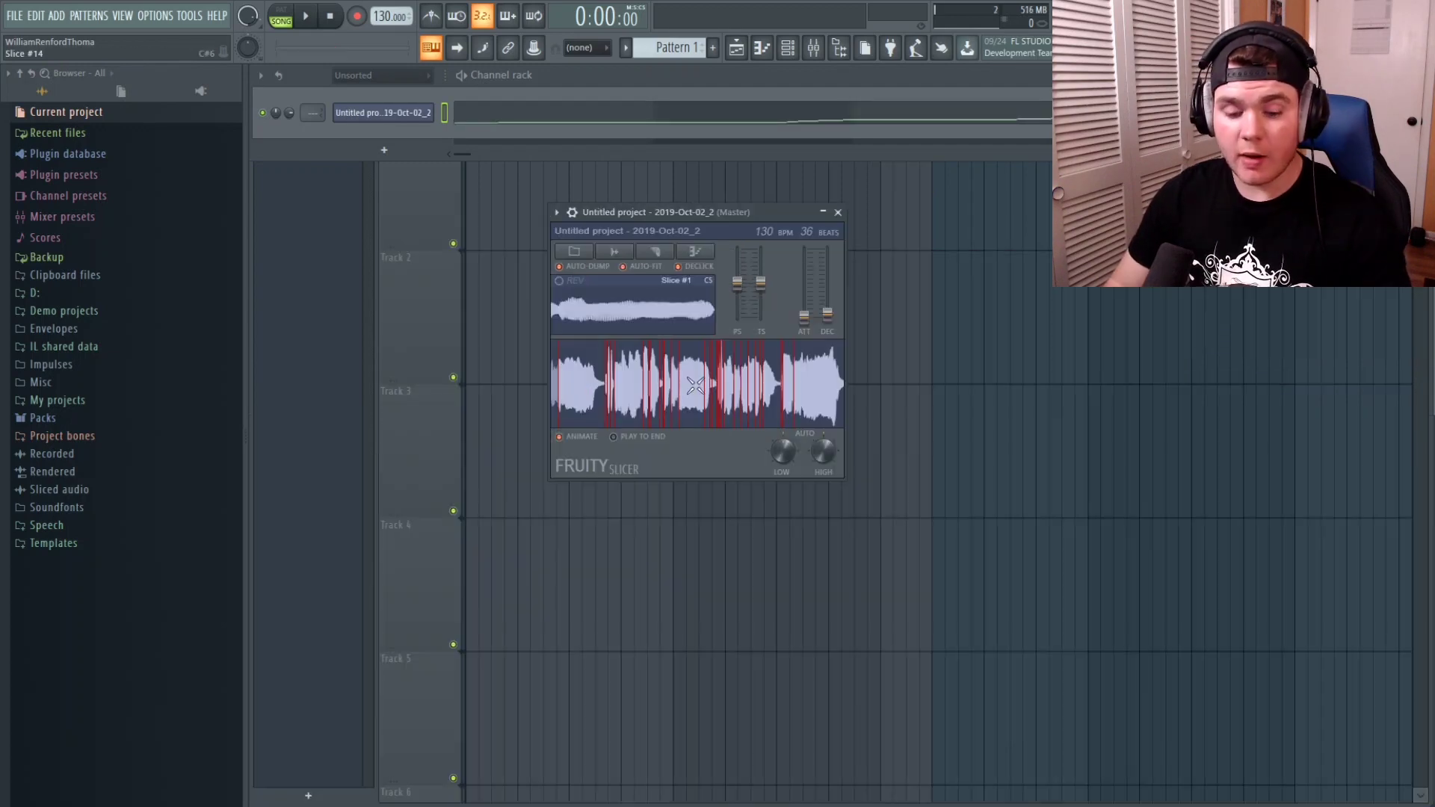
pyautogui.moveTo(758, 216); pyautogui.dragTo(718, 227)
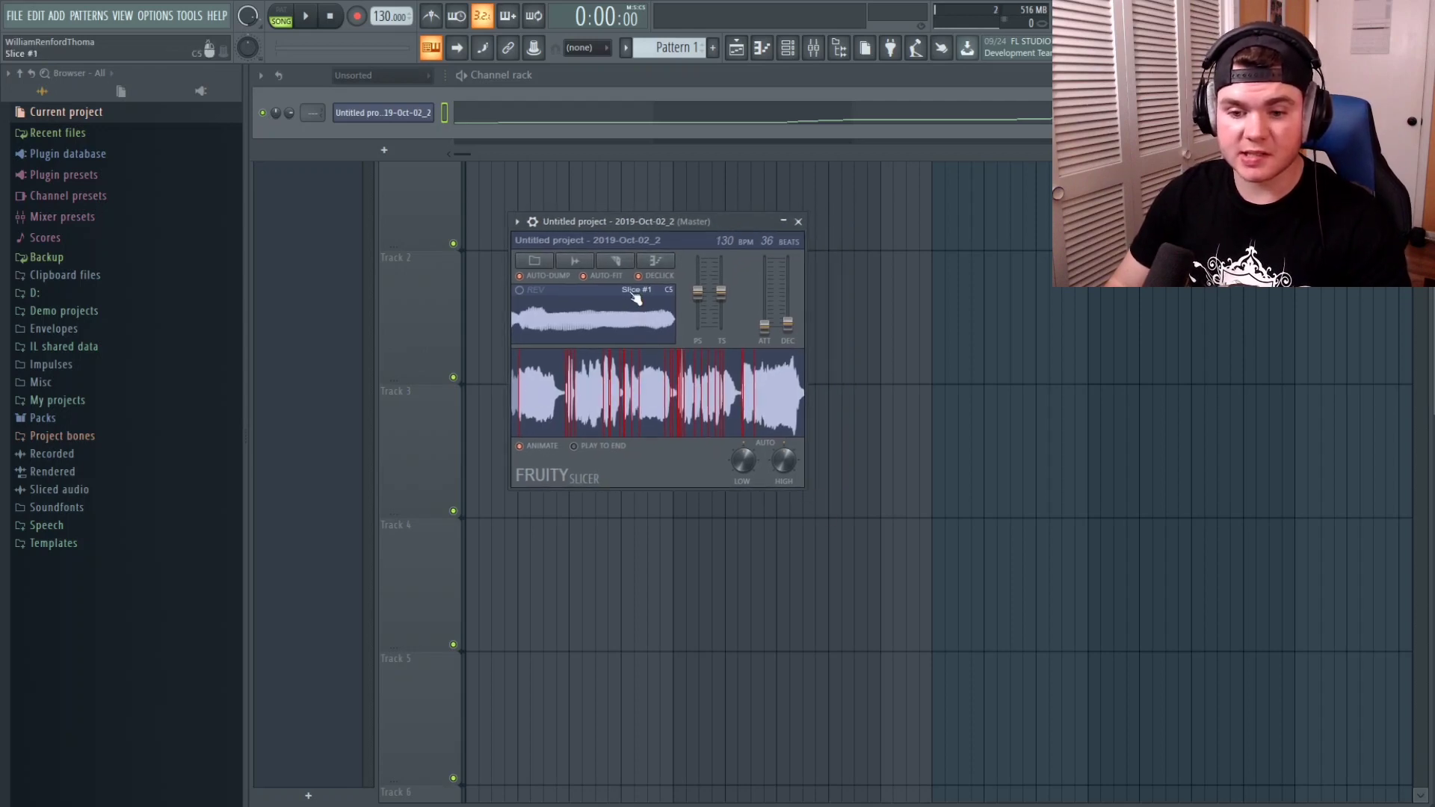
pyautogui.moveTo(692, 223); pyautogui.dragTo(693, 224)
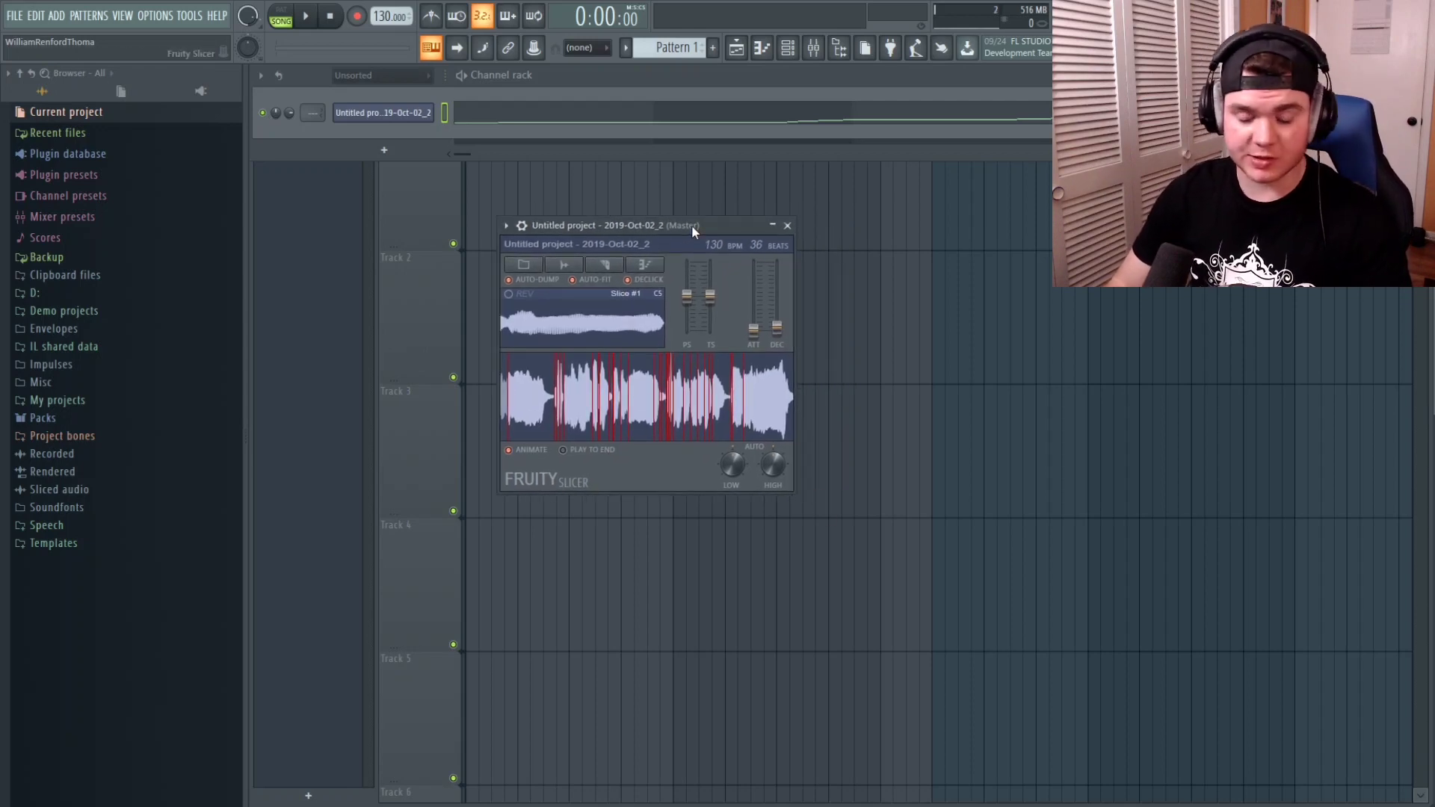
pyautogui.press('z')
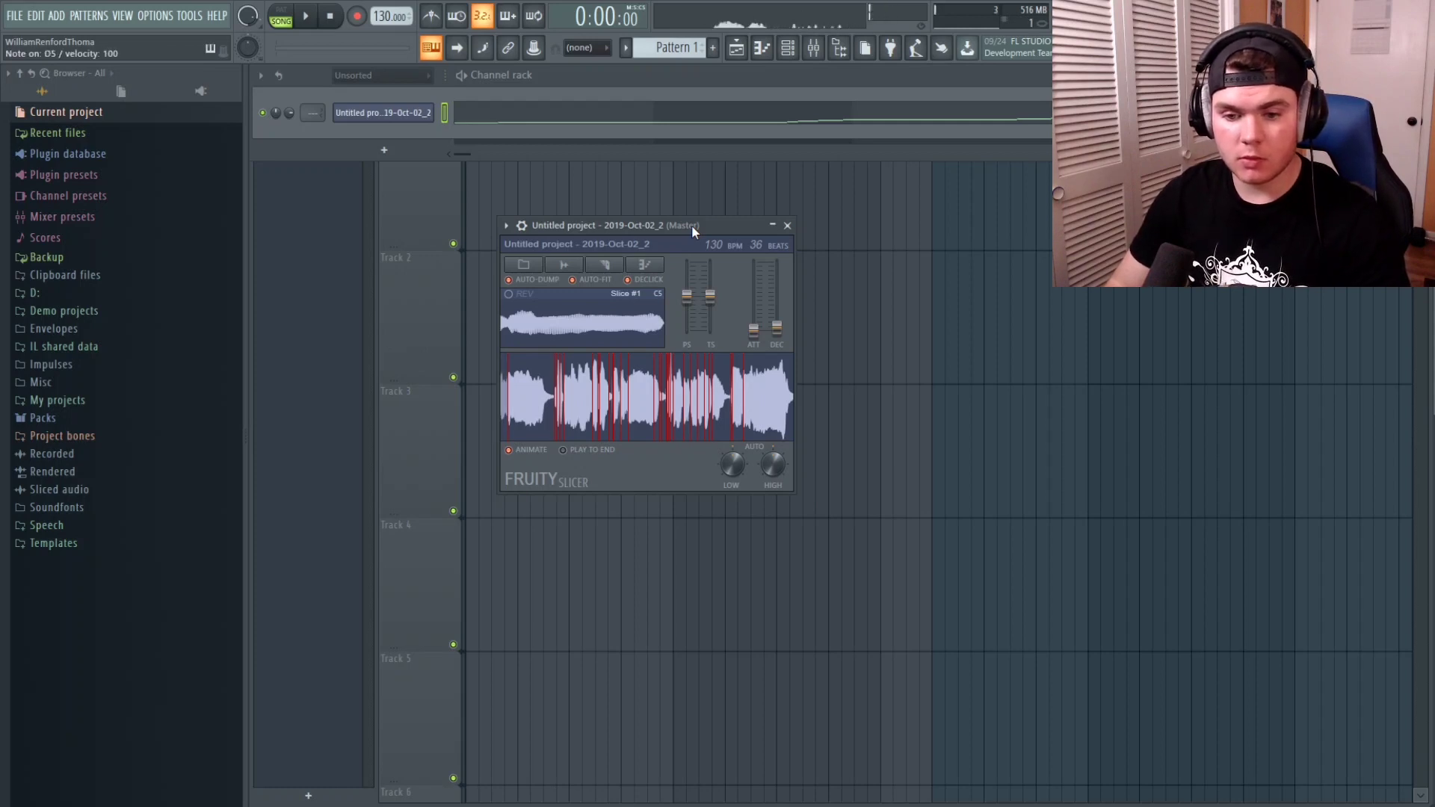
pyautogui.press('v')
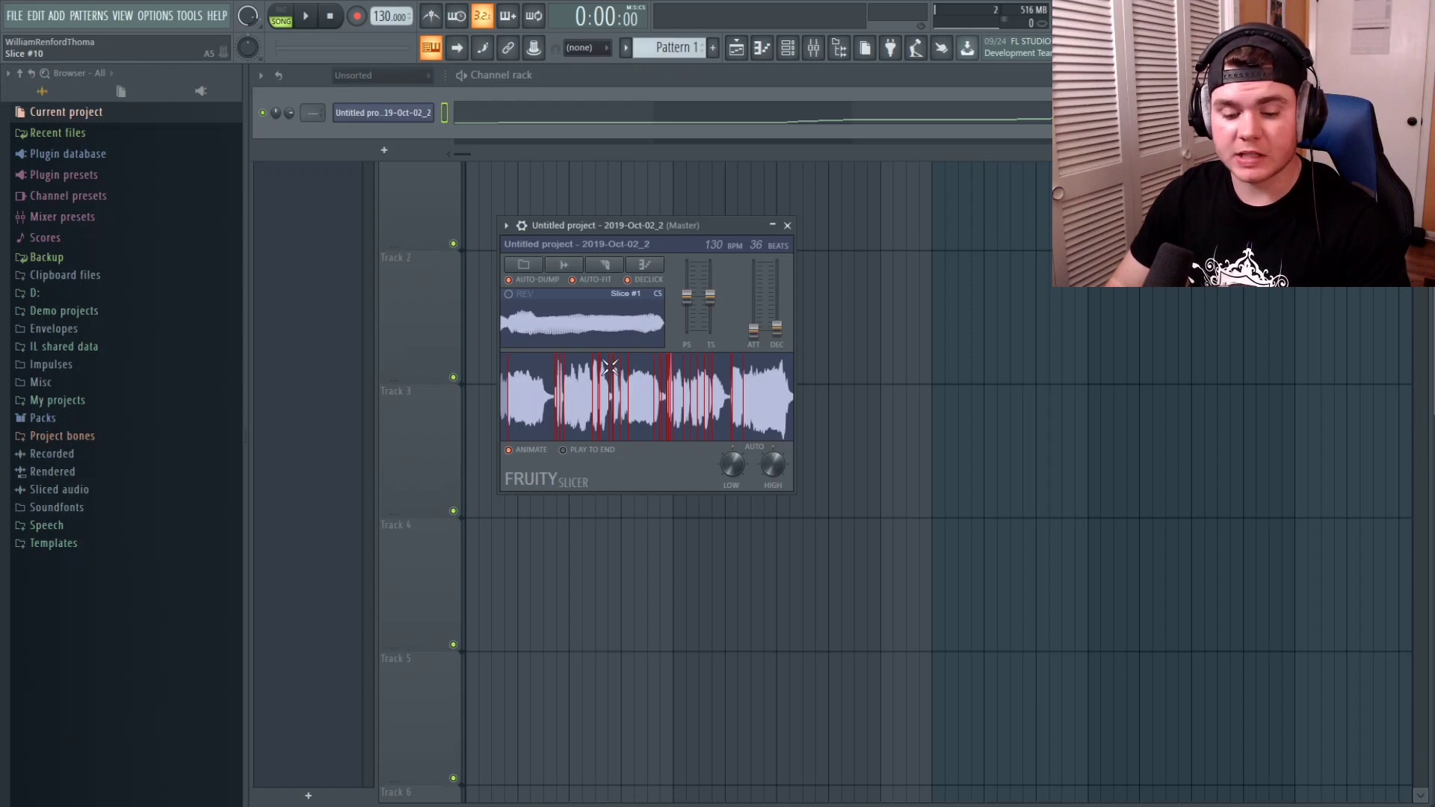
pyautogui.press('d')
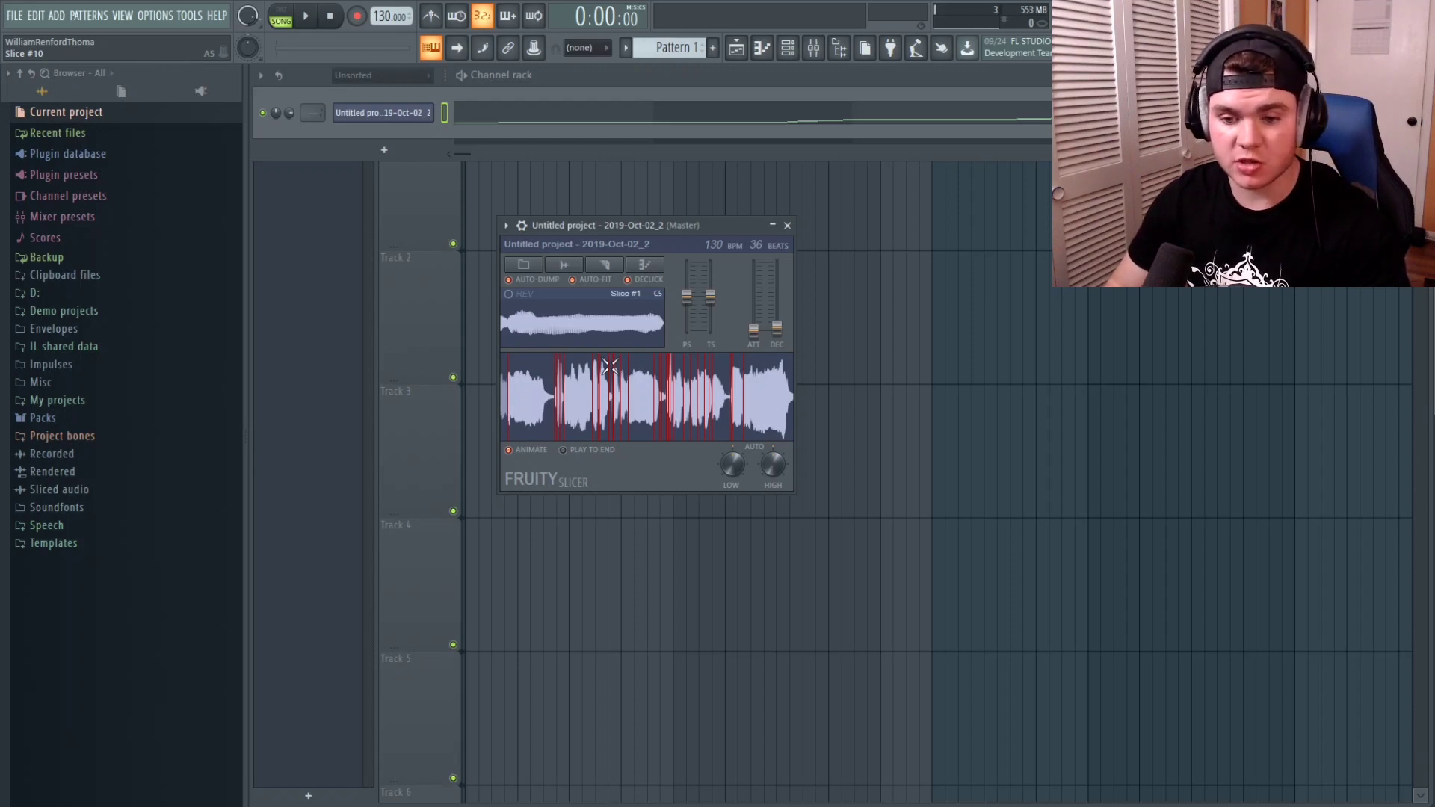
pyautogui.click(610, 367)
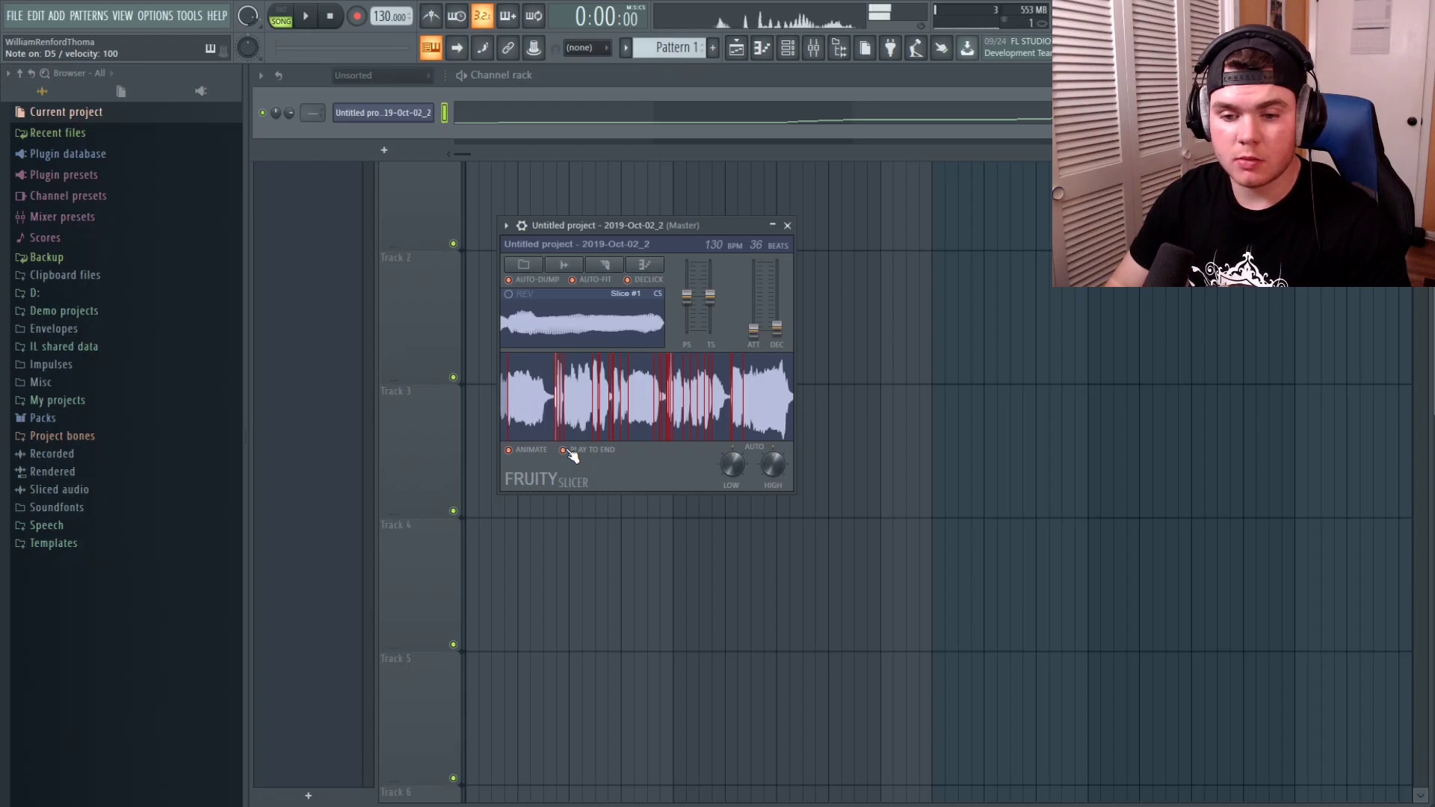
pyautogui.press('c')
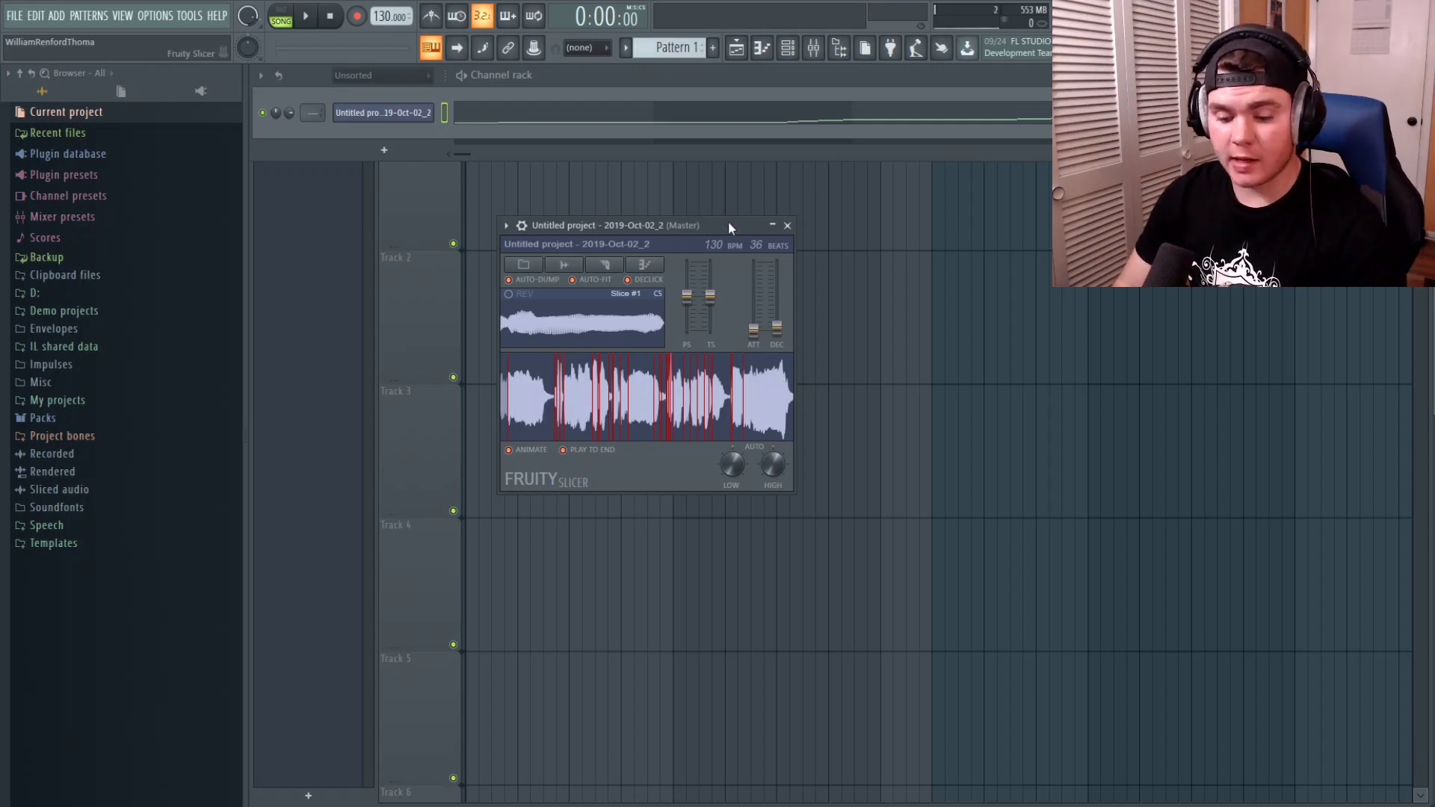
pyautogui.press('w')
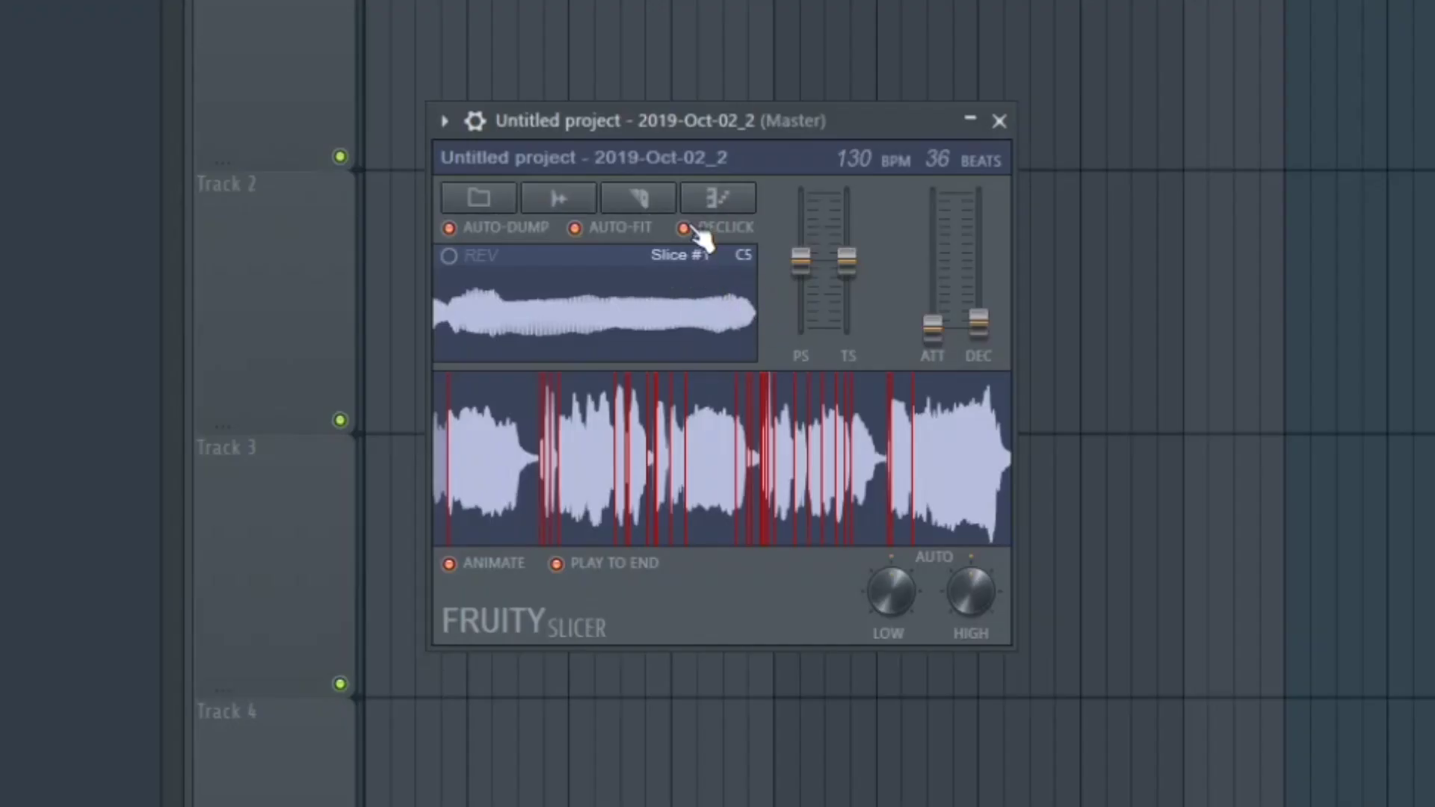
# - Turn off Declick in Fruity Slicer and leave the slice decay at minimum
pyautogui.click(694, 229)
pyautogui.moveTo(979, 323); pyautogui.dragTo(977, 319)
pyautogui.moveTo(977, 326); pyautogui.dragTo(979, 230)
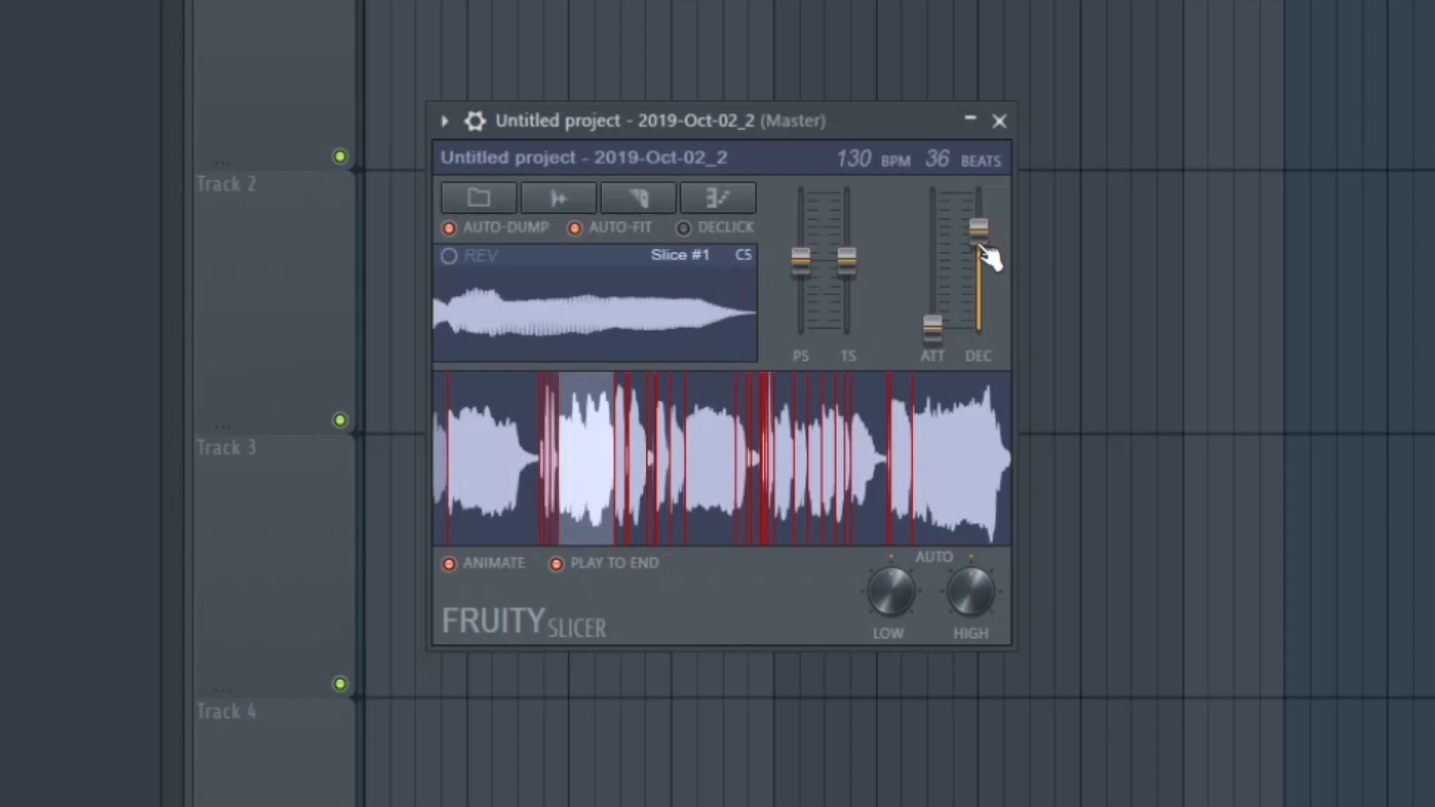
pyautogui.moveTo(987, 254); pyautogui.dragTo(979, 332)
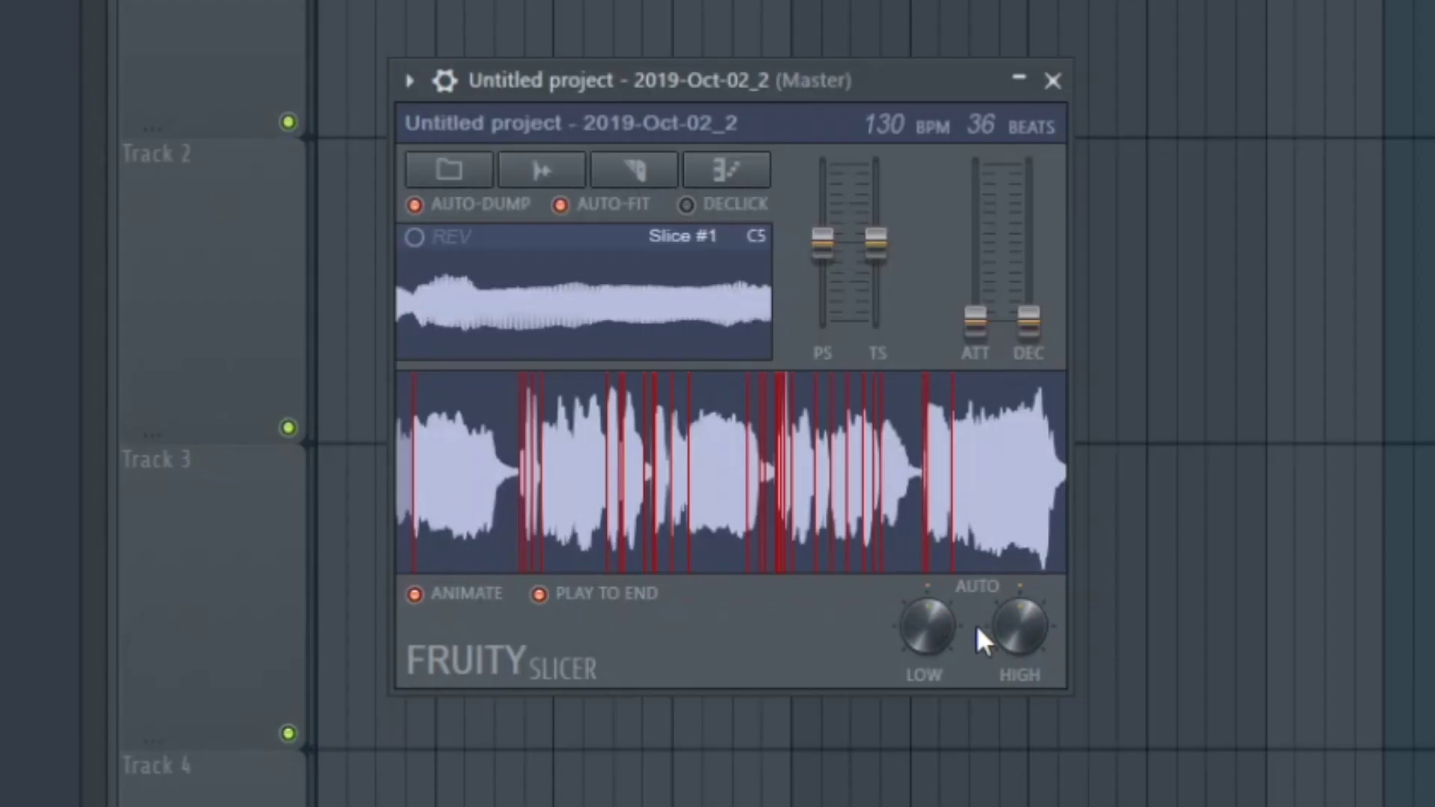
# - Raise the Auto low and high knobs so the vocal is cut into many more slices
pyautogui.moveTo(927, 627); pyautogui.dragTo(926, 590)
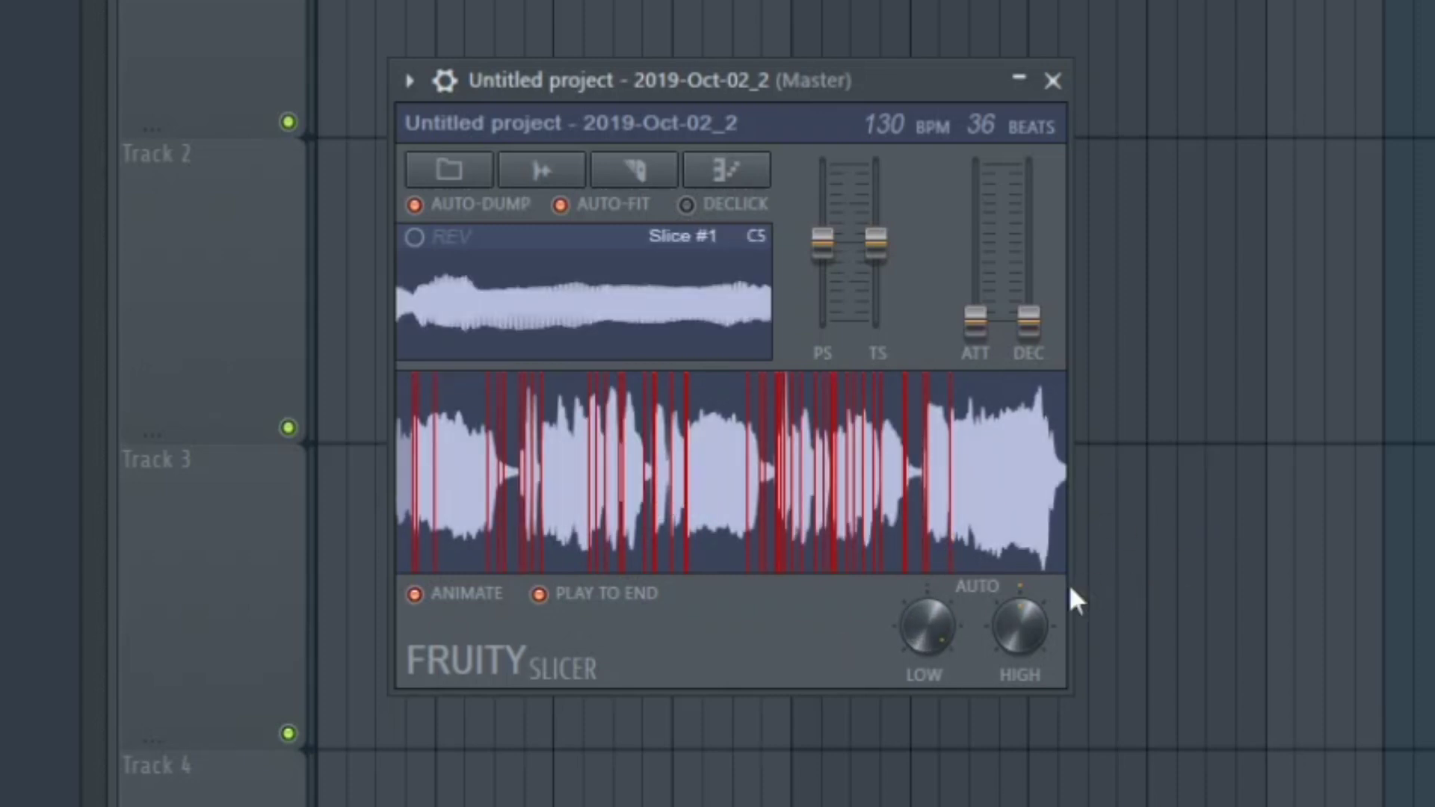
pyautogui.moveTo(1021, 627); pyautogui.dragTo(1021, 591)
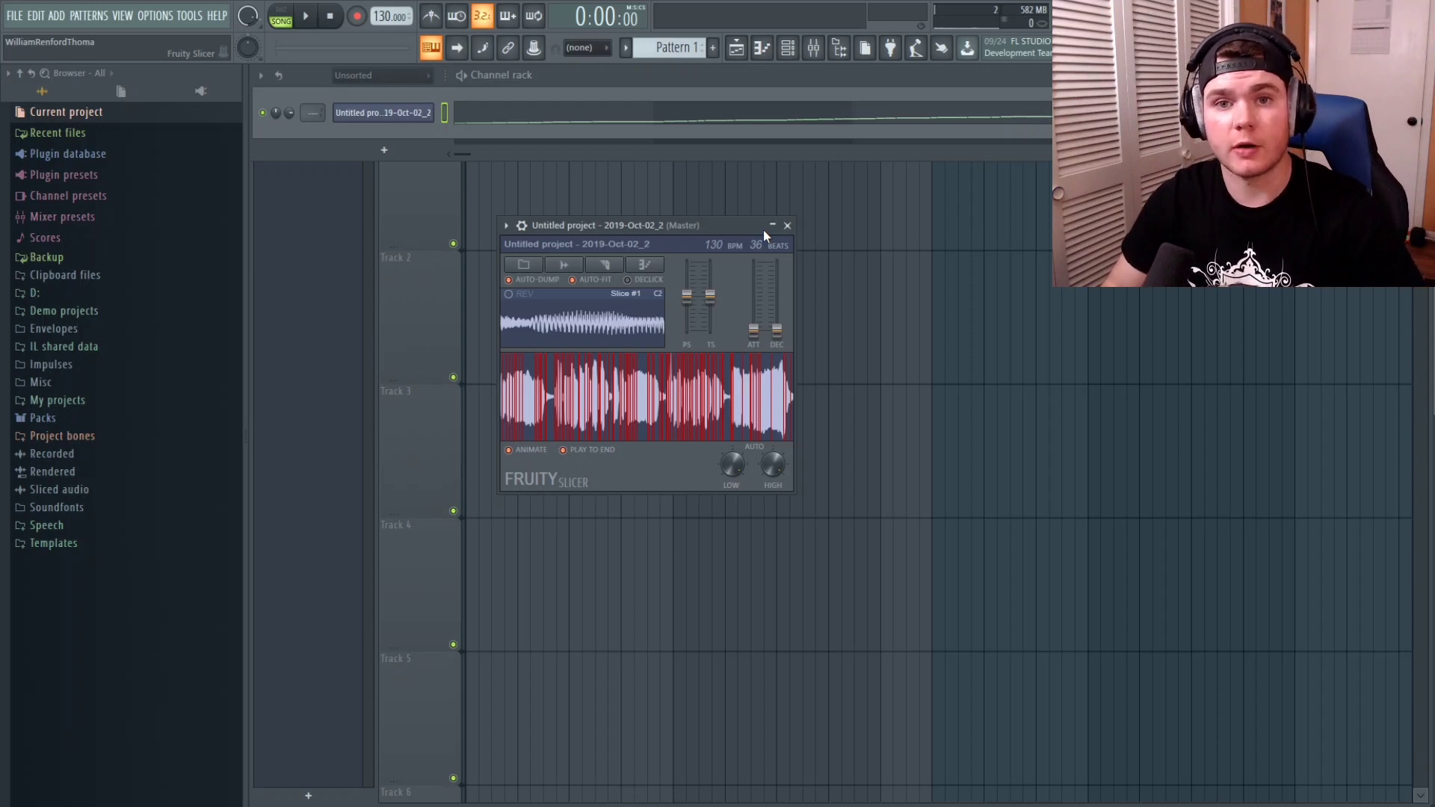
pyautogui.press('F7')
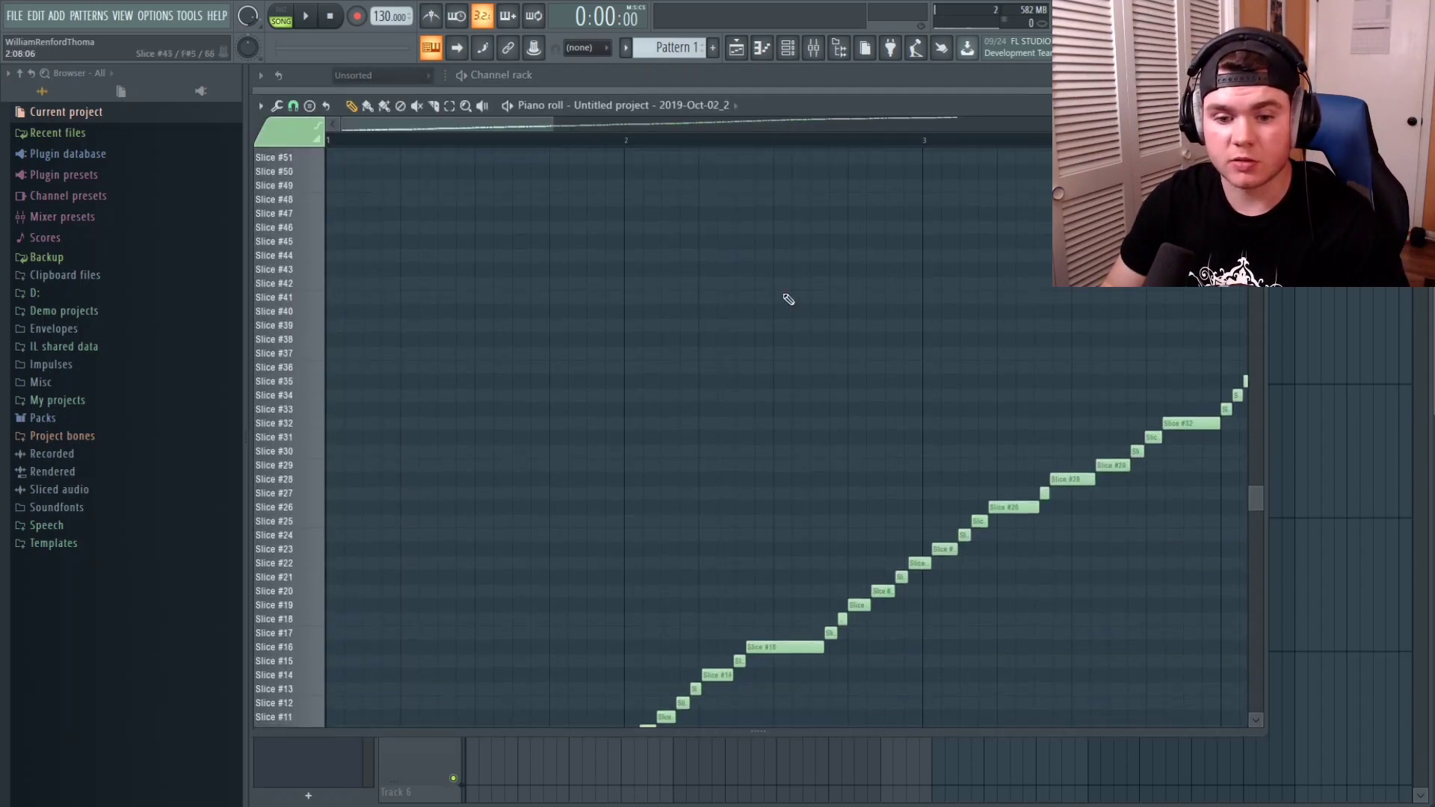
# - Zoom the piano roll out to see all the ascending slice notes
pyautogui.moveTo(1256, 603); pyautogui.dragTo(1301, 288)
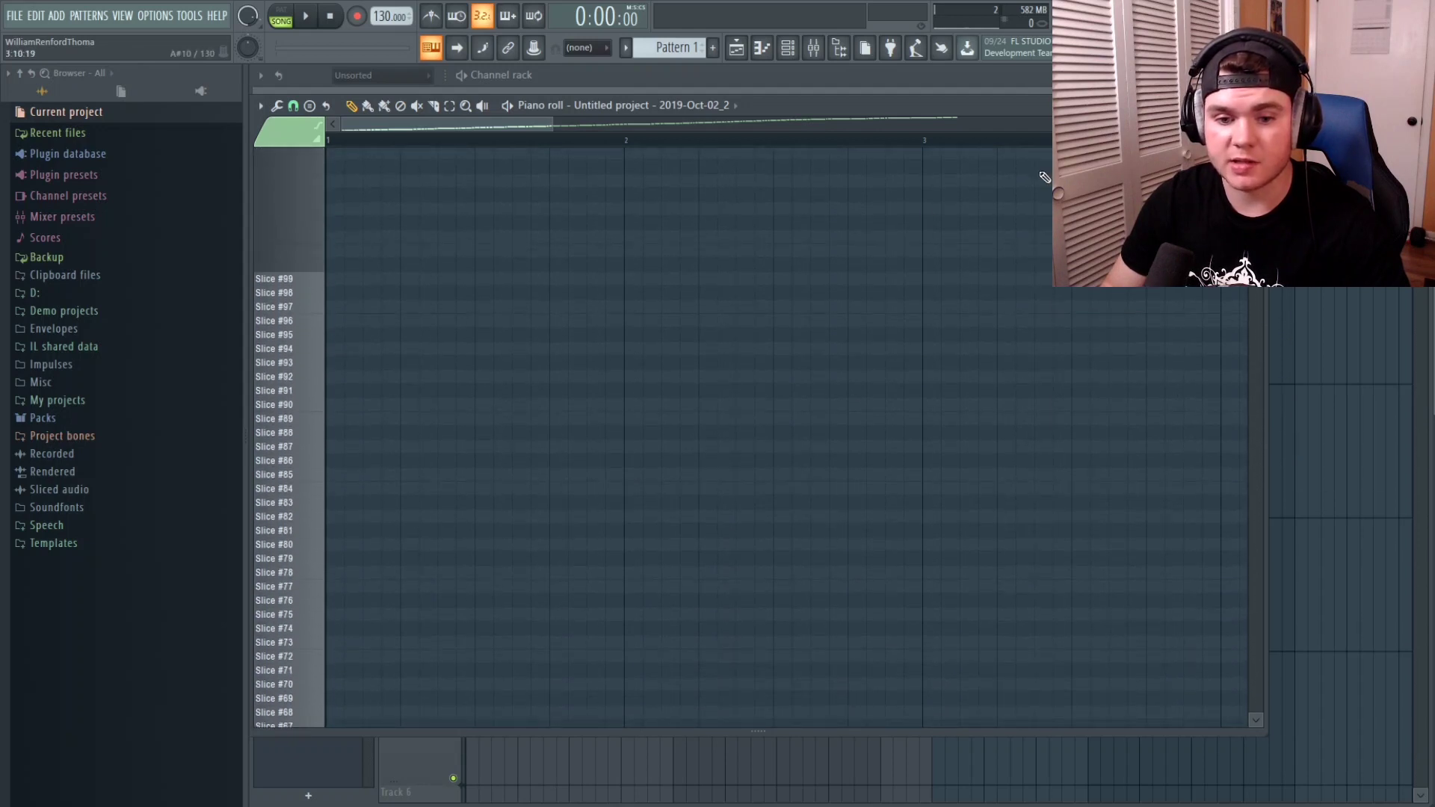
pyautogui.hotkey('ctrl', 'Home')
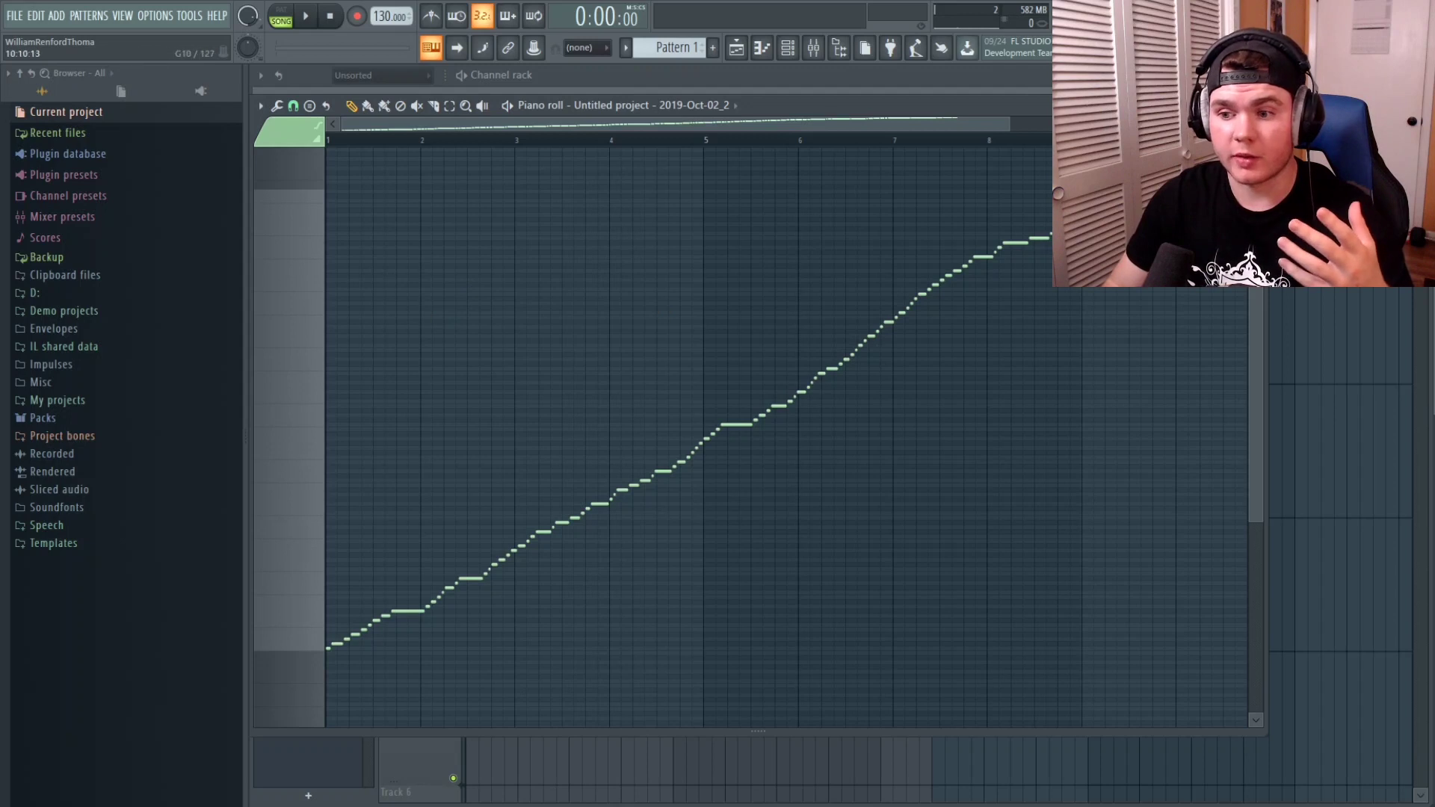
pyautogui.hscroll(1, 422, 314)
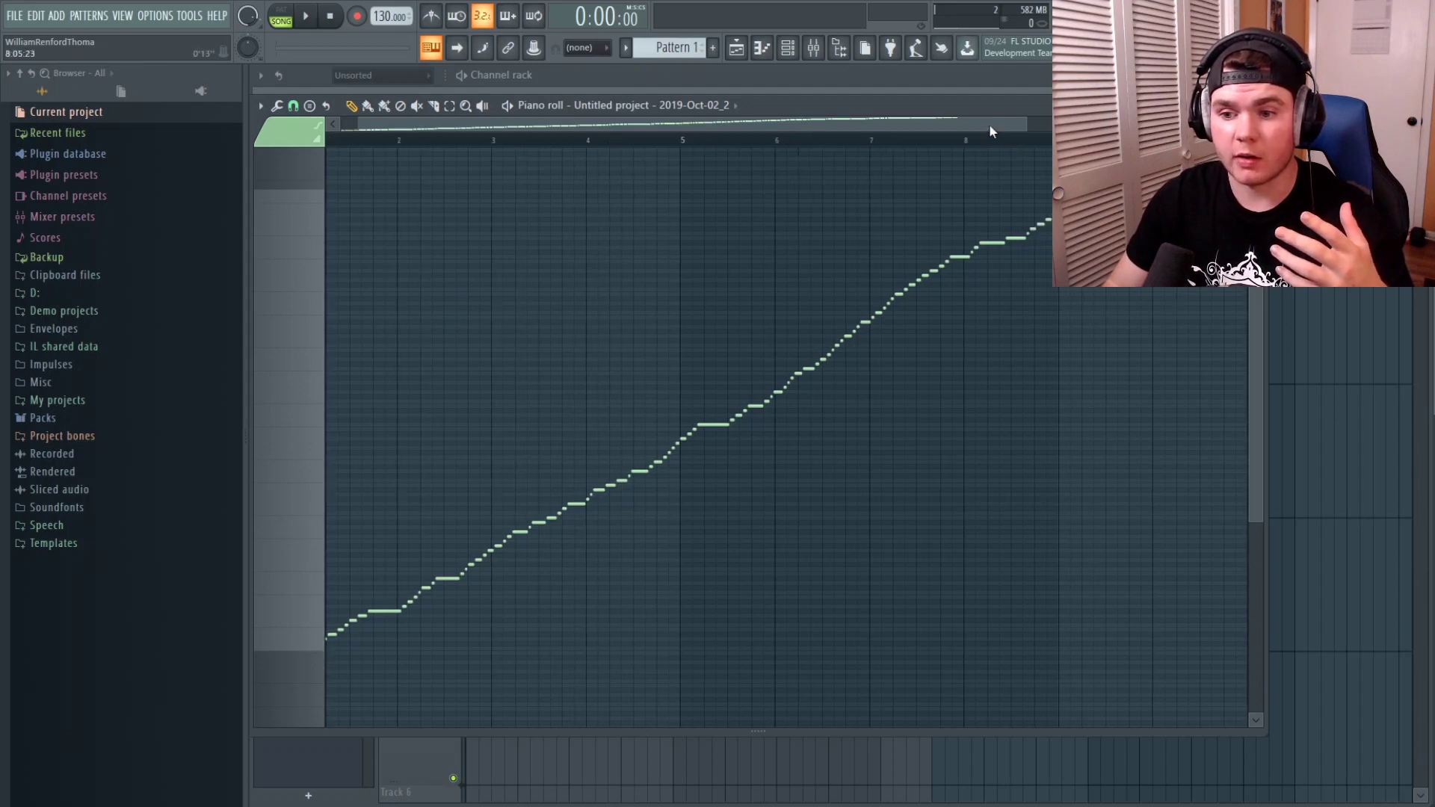
pyautogui.hscroll(-1, 785, 418)
pyautogui.scroll(1, 650, 426)
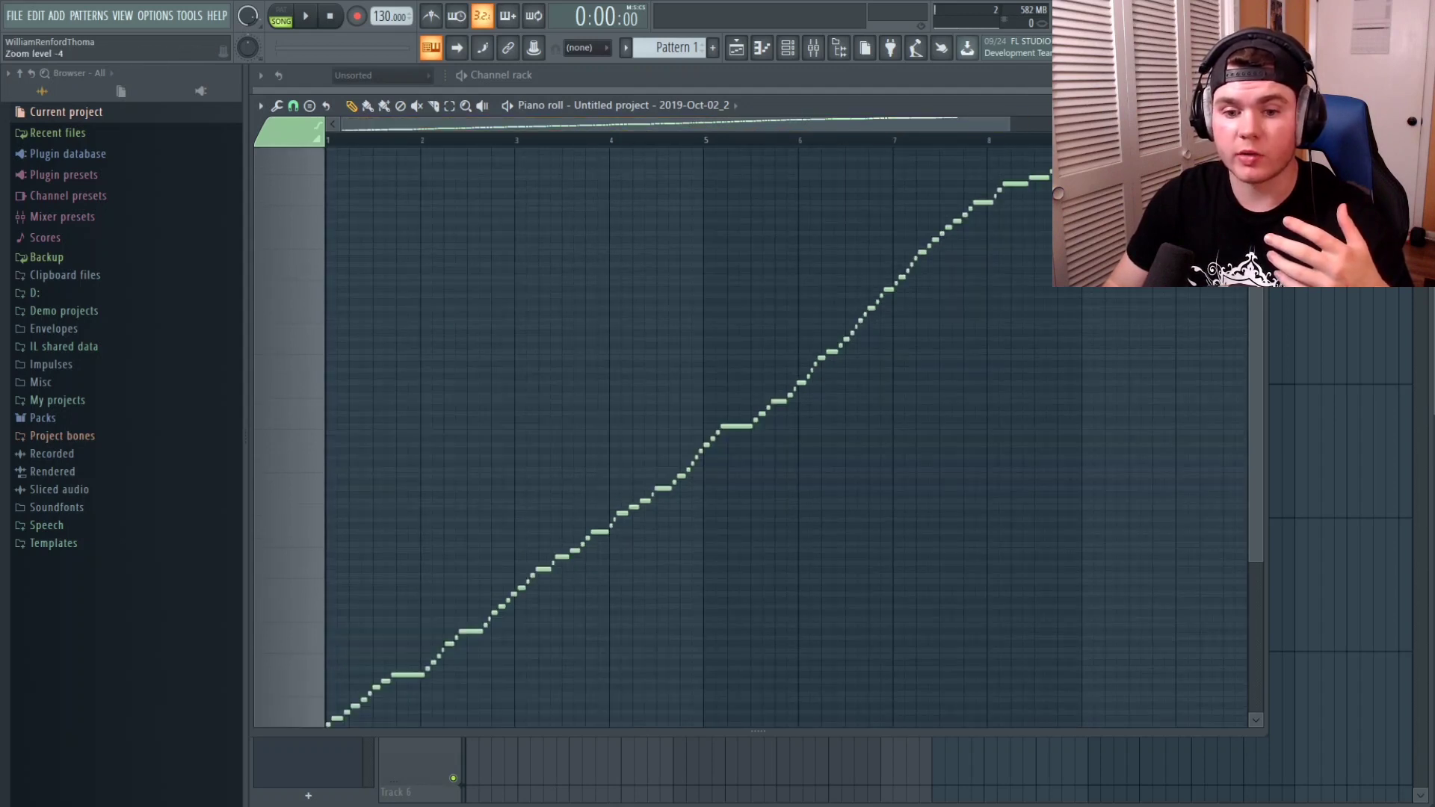
pyautogui.scroll(3, 650, 426)
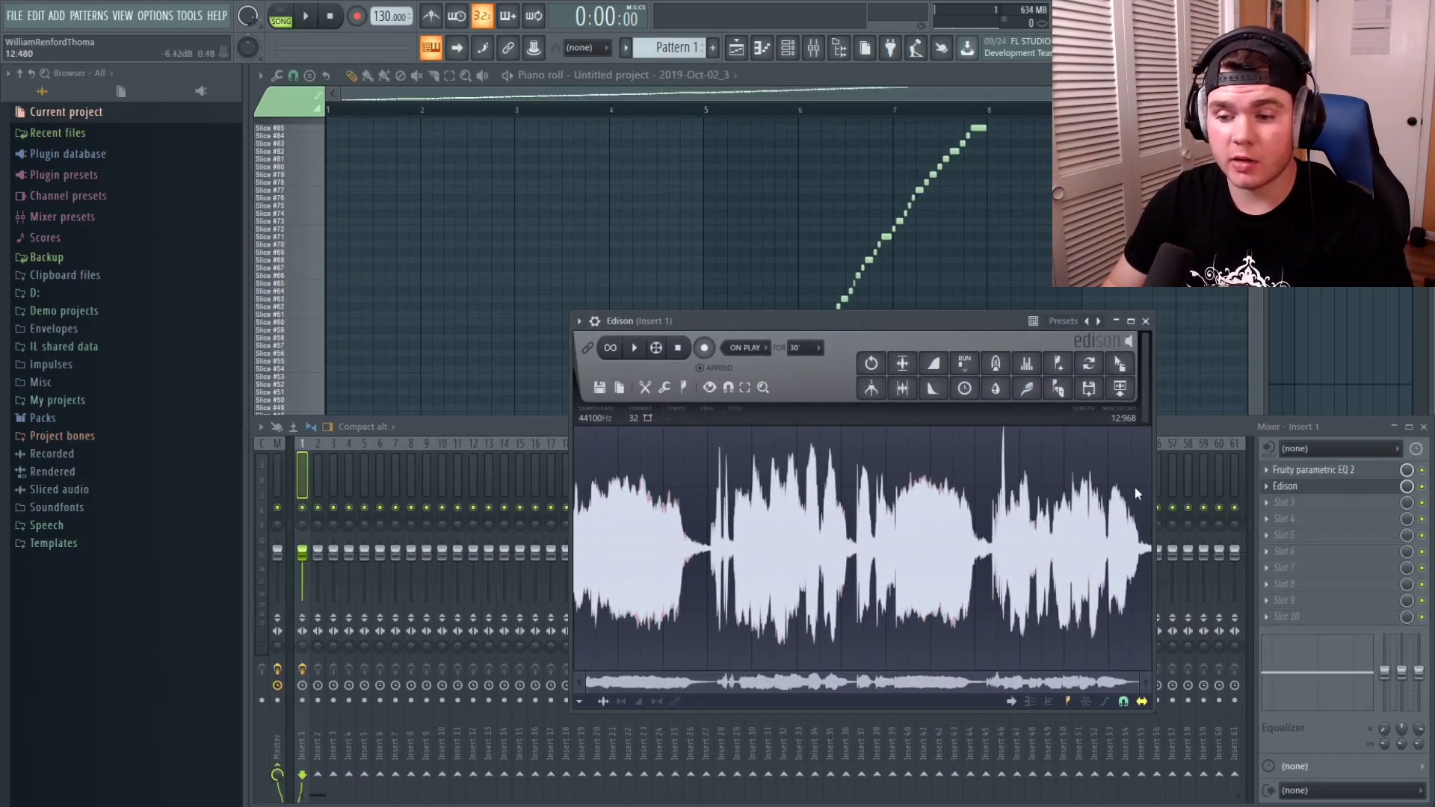
# - Close Edison and the mixer, switch to pattern mode, and delete all slice notes
pyautogui.click(1146, 321)
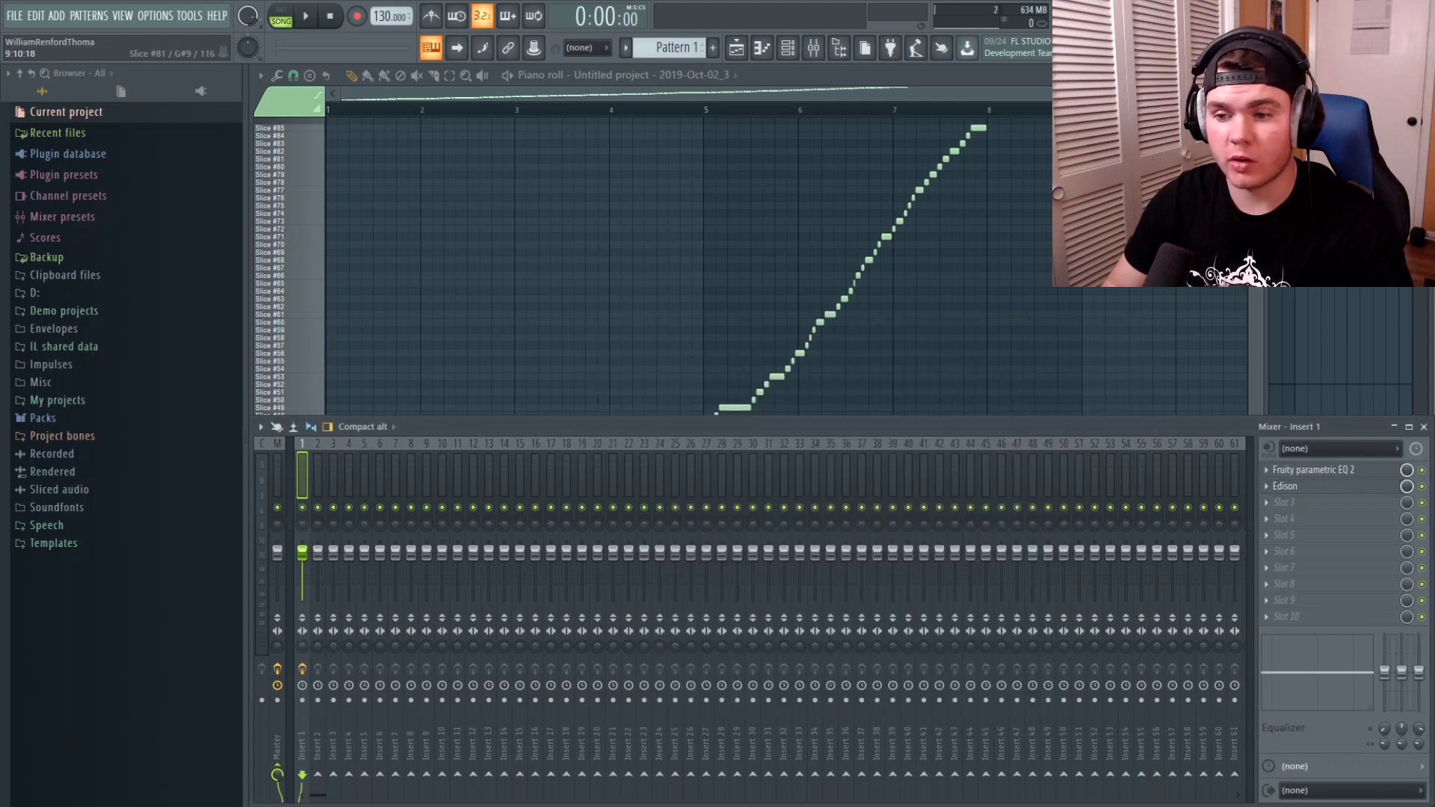
pyautogui.click(1424, 428)
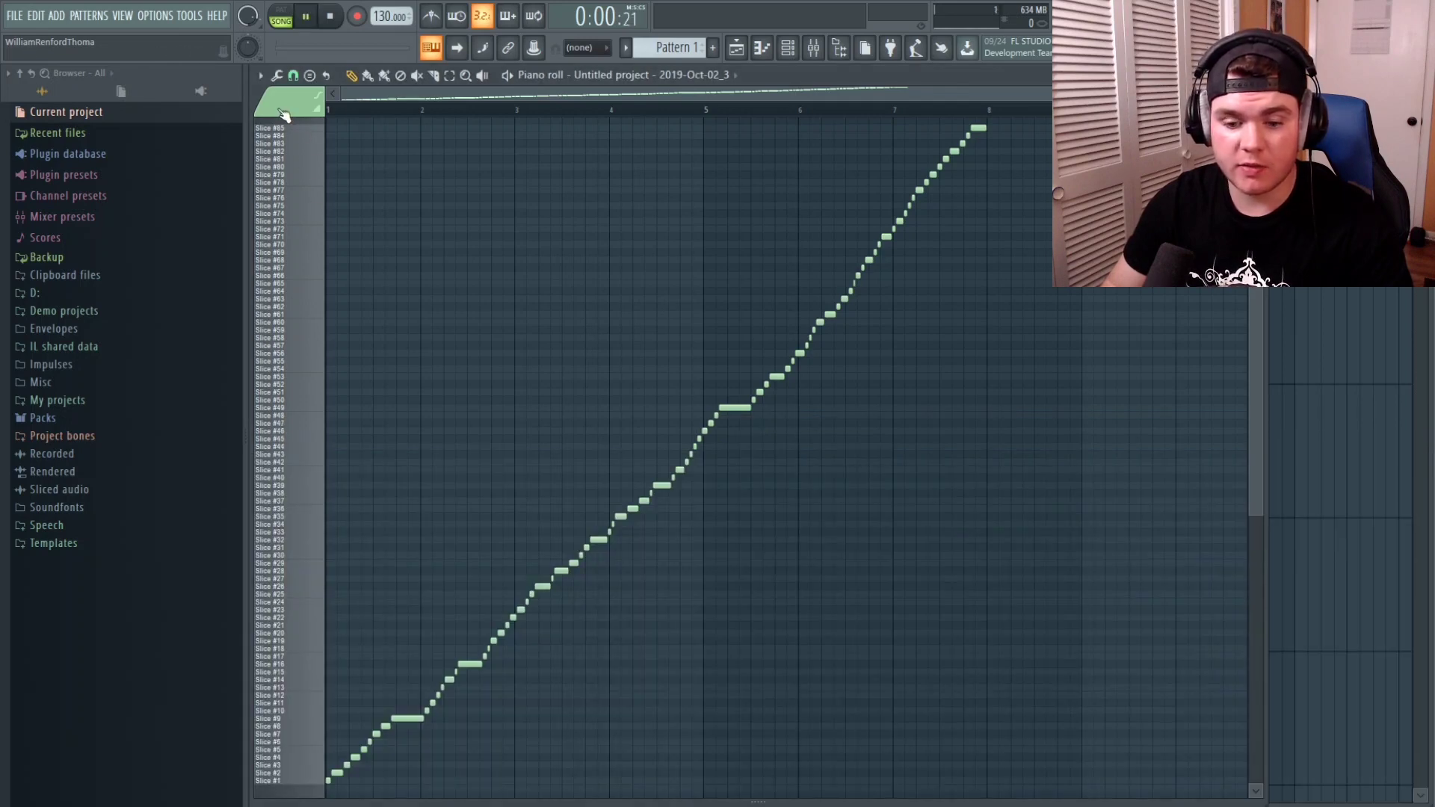
pyautogui.press('space')
pyautogui.press('l')
pyautogui.moveTo(1125, 800); pyautogui.dragTo(245, 136)
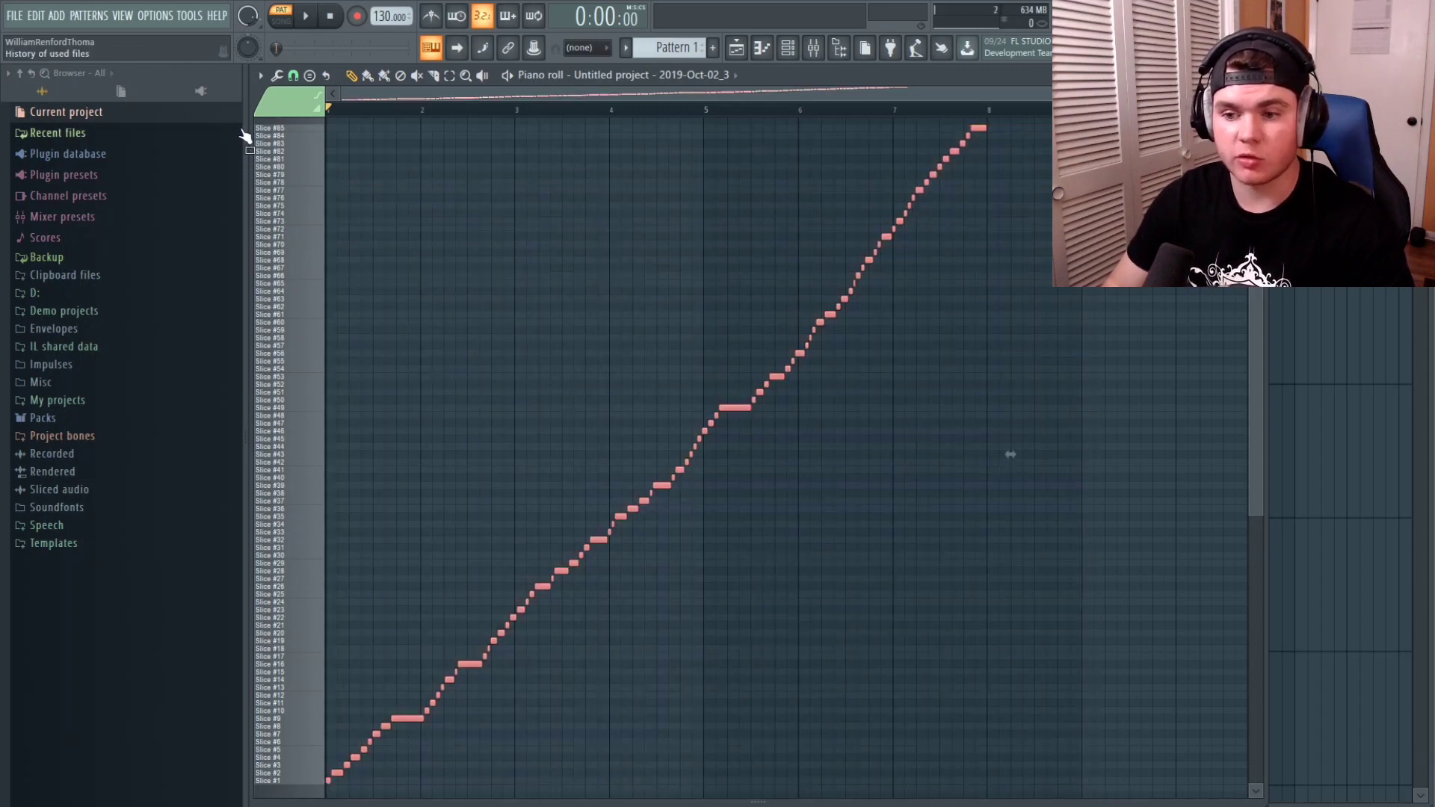
pyautogui.press('Delete')
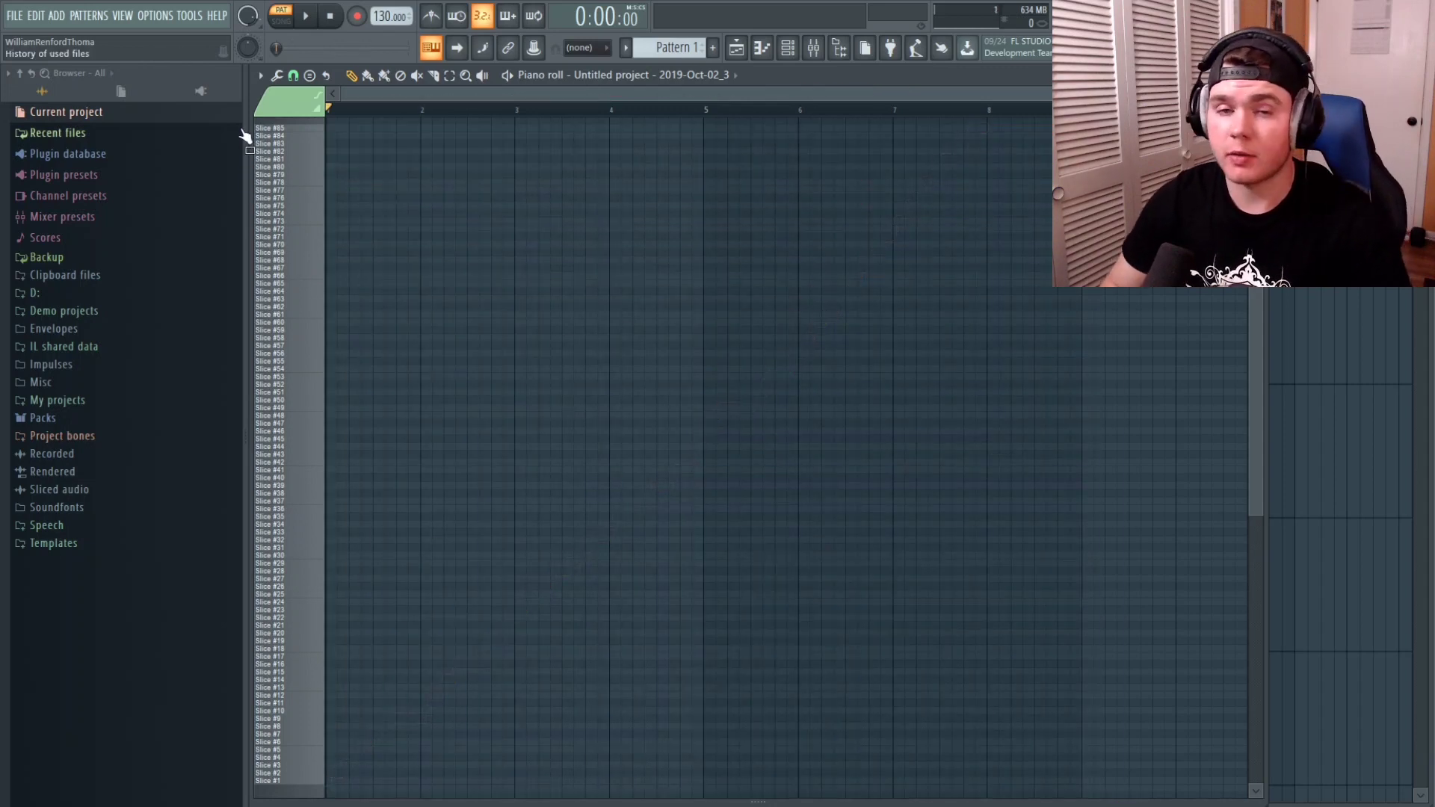
# - Audition the slices from low to high, then Slices #1, #6 and #10
pyautogui.moveTo(312, 730); pyautogui.dragTo(320, 512)
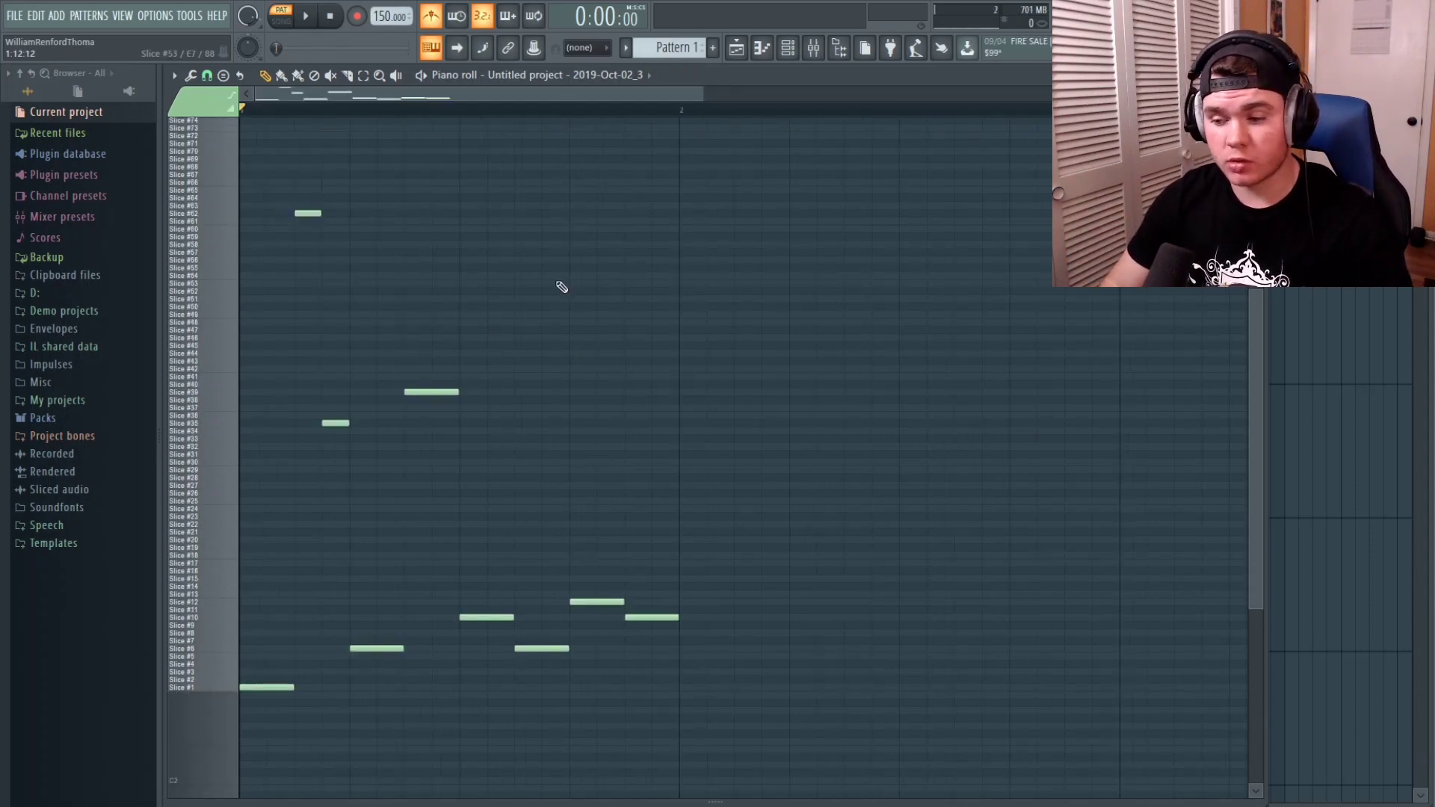
pyautogui.press('space')
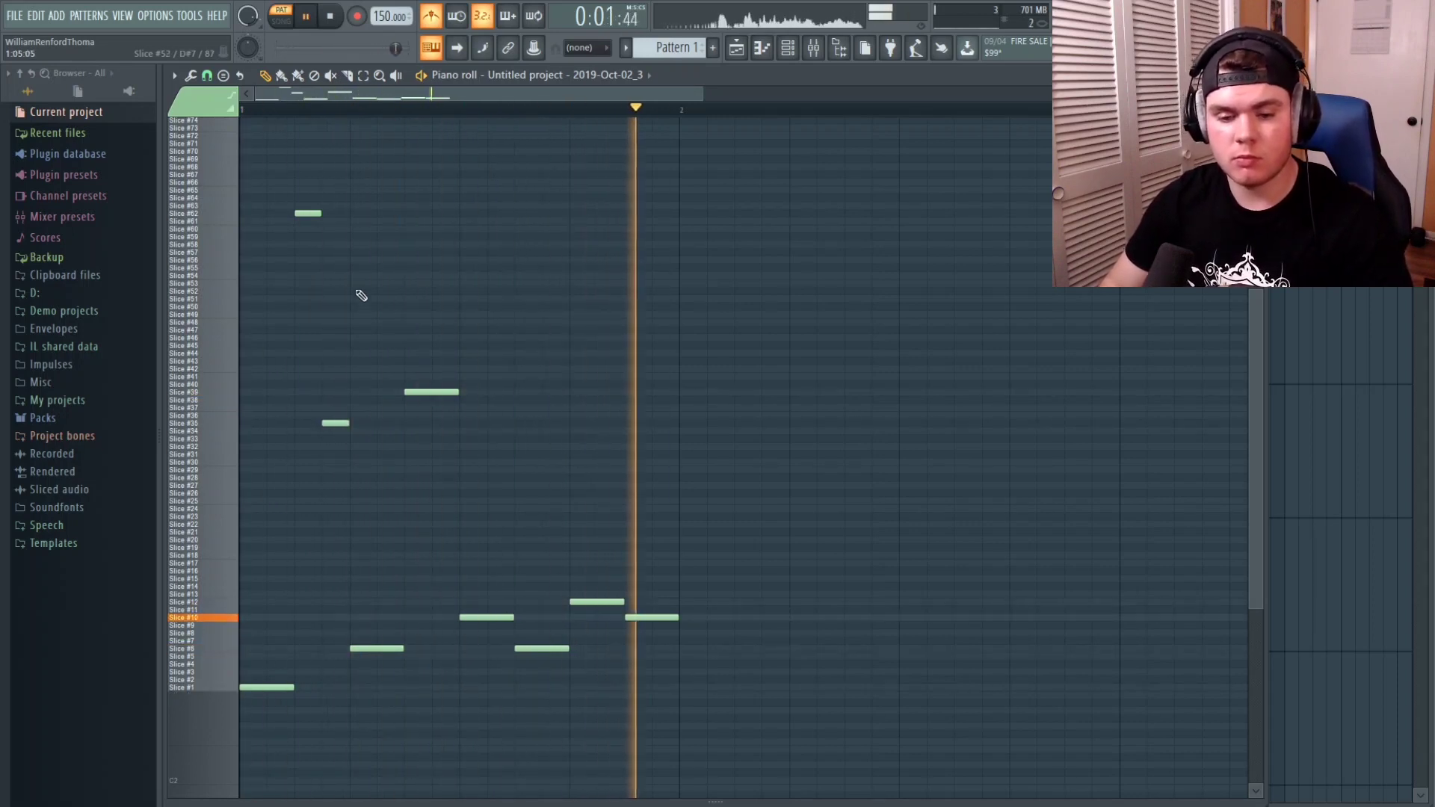
pyautogui.press('space')
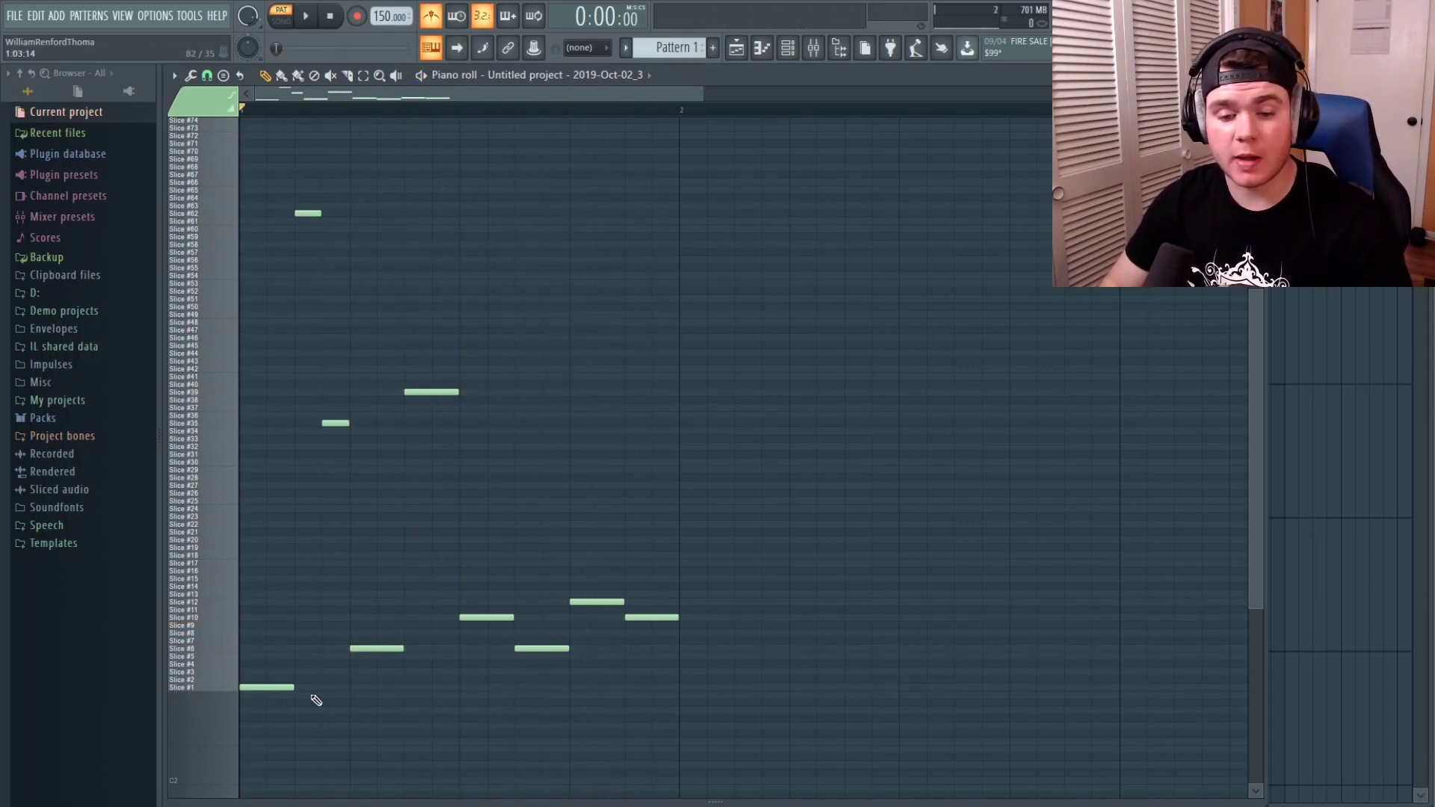
pyautogui.click(230, 690)
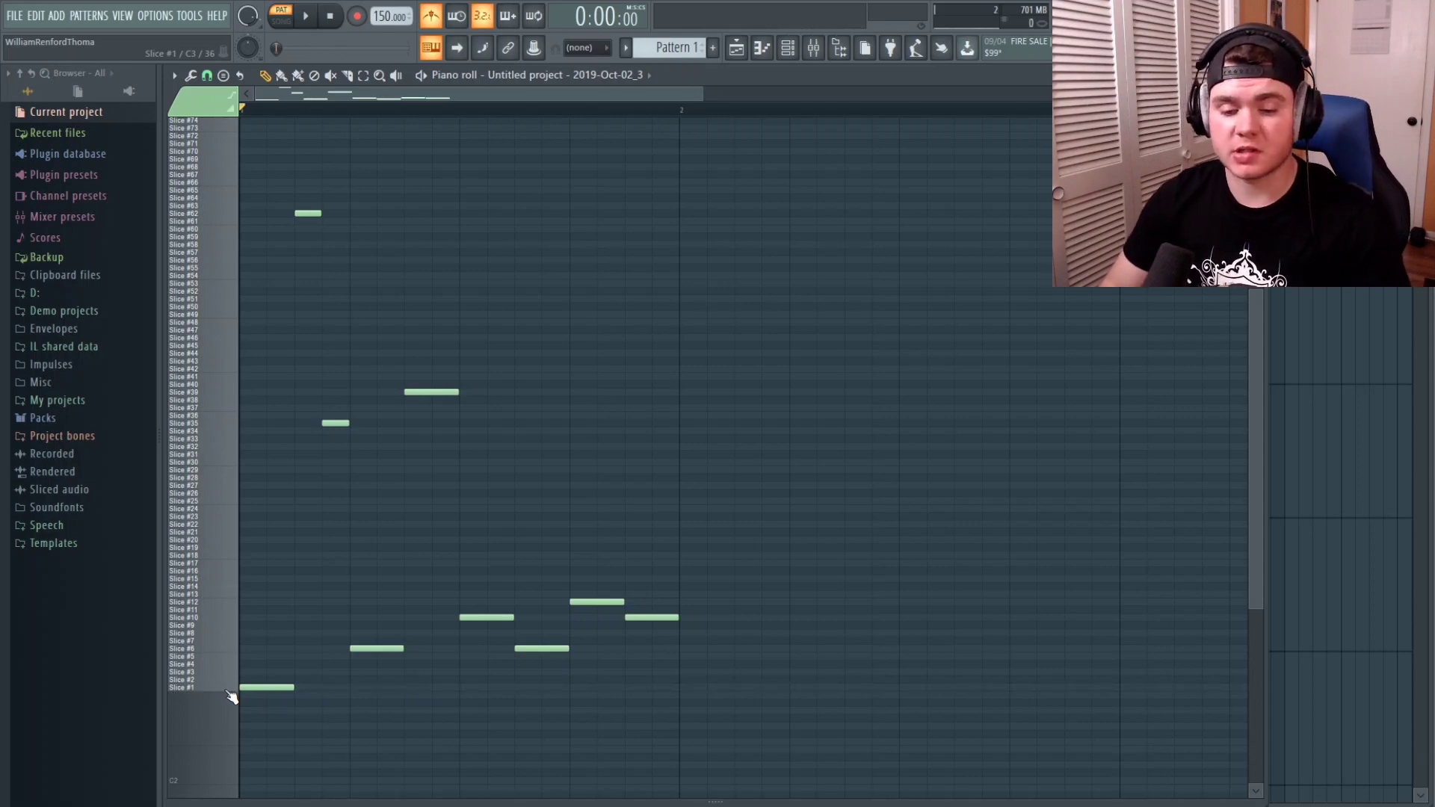
pyautogui.click(228, 689)
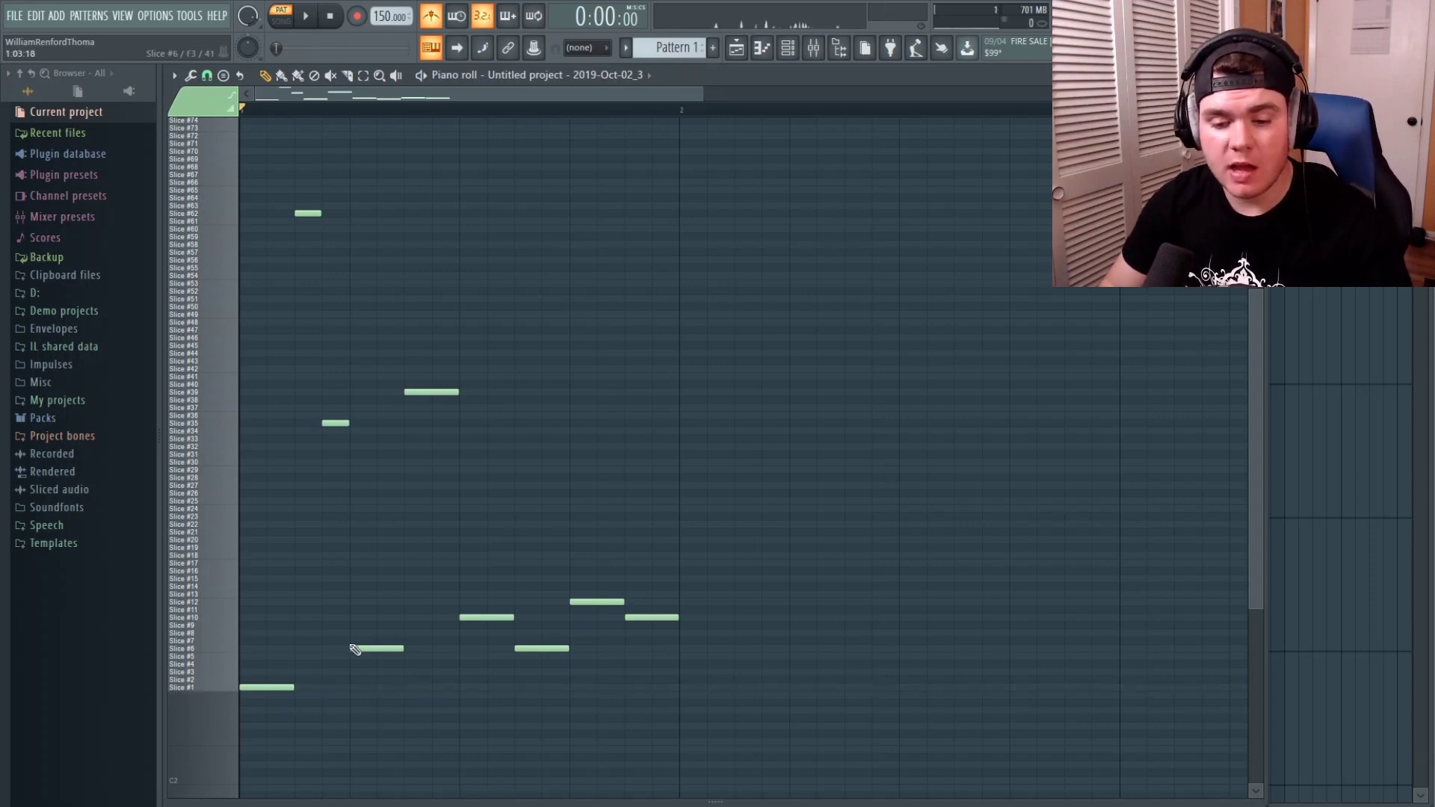
pyautogui.click(222, 650)
pyautogui.click(224, 619)
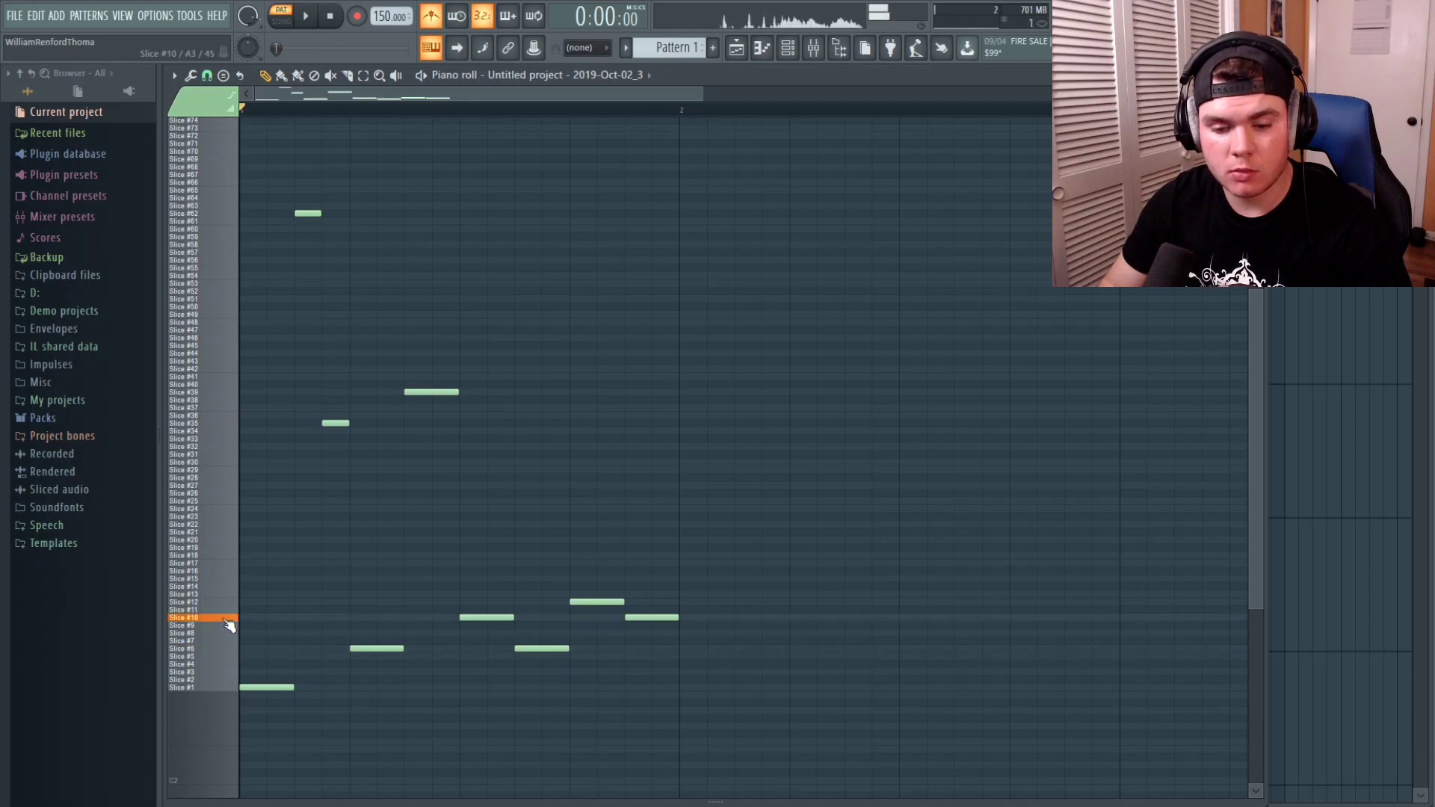
pyautogui.click(224, 619)
pyautogui.click(224, 619)
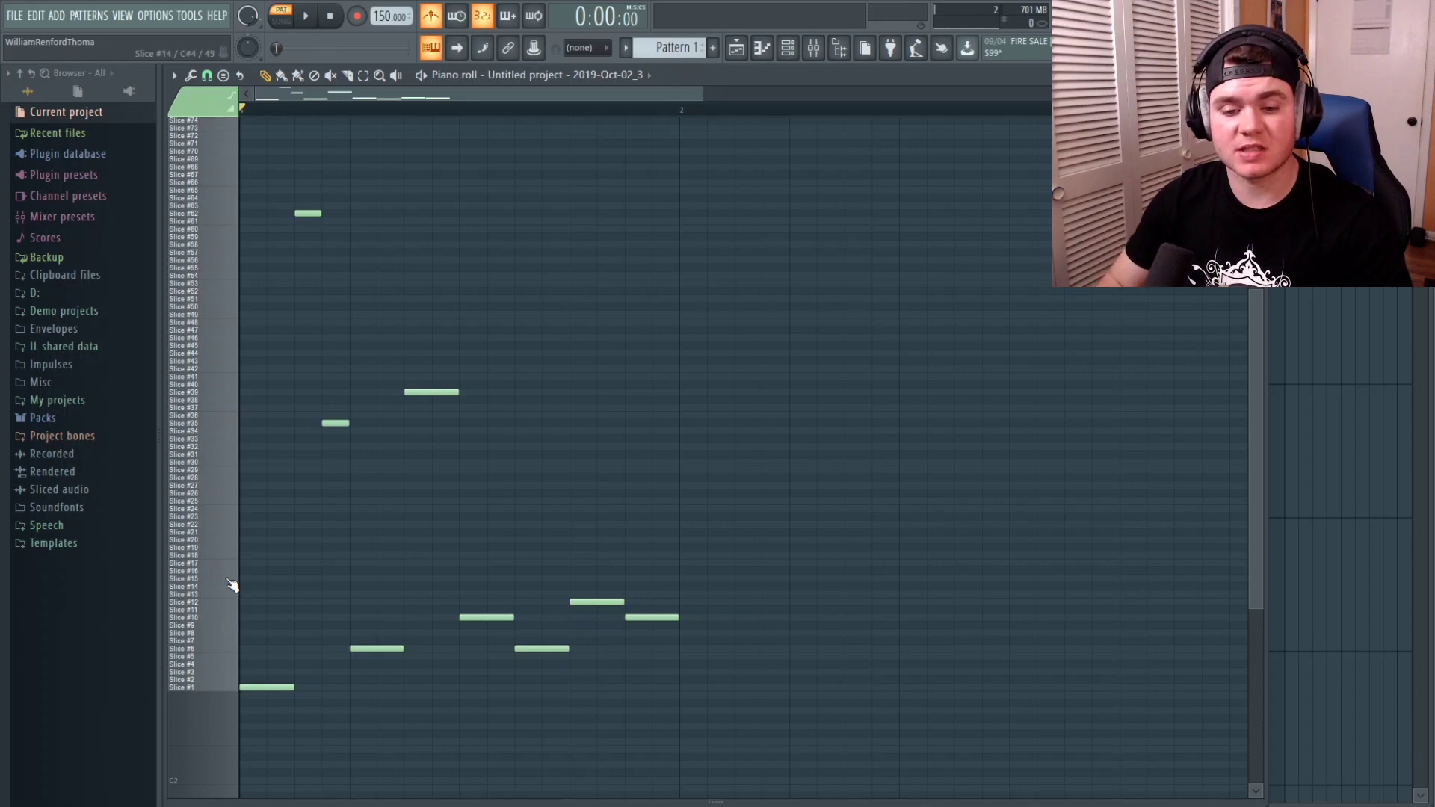
# - Audition Slice #83 and several other higher slices on the keyboard
pyautogui.keyDown('ctrl'); pyautogui.scroll(-2, 634, 179); pyautogui.keyUp('ctrl')
pyautogui.scroll(5, 631, 218)
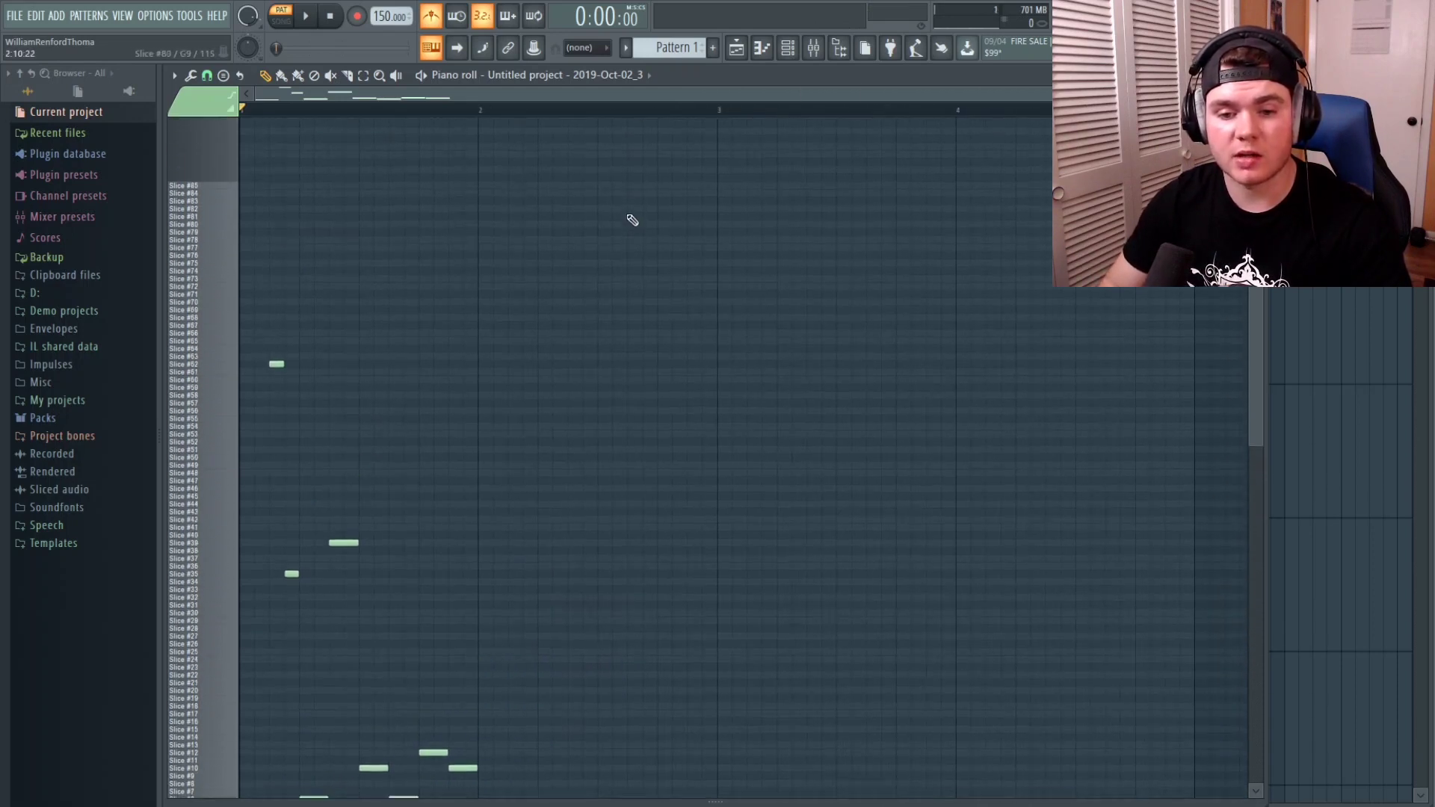
pyautogui.click(236, 228)
pyautogui.click(231, 259)
pyautogui.click(228, 323)
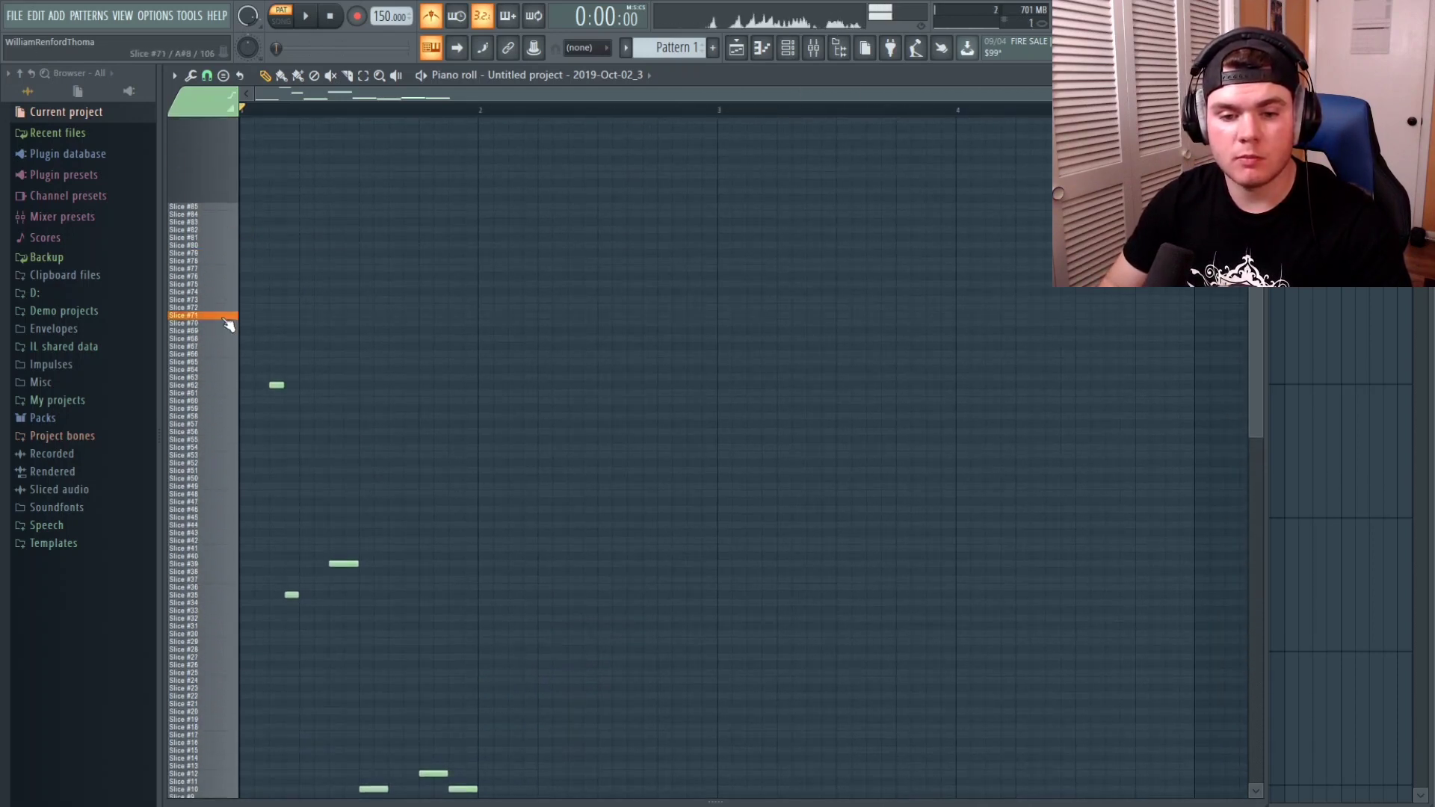
pyautogui.click(237, 390)
pyautogui.scroll(-4, 395, 298)
pyautogui.scroll(-1, 396, 298)
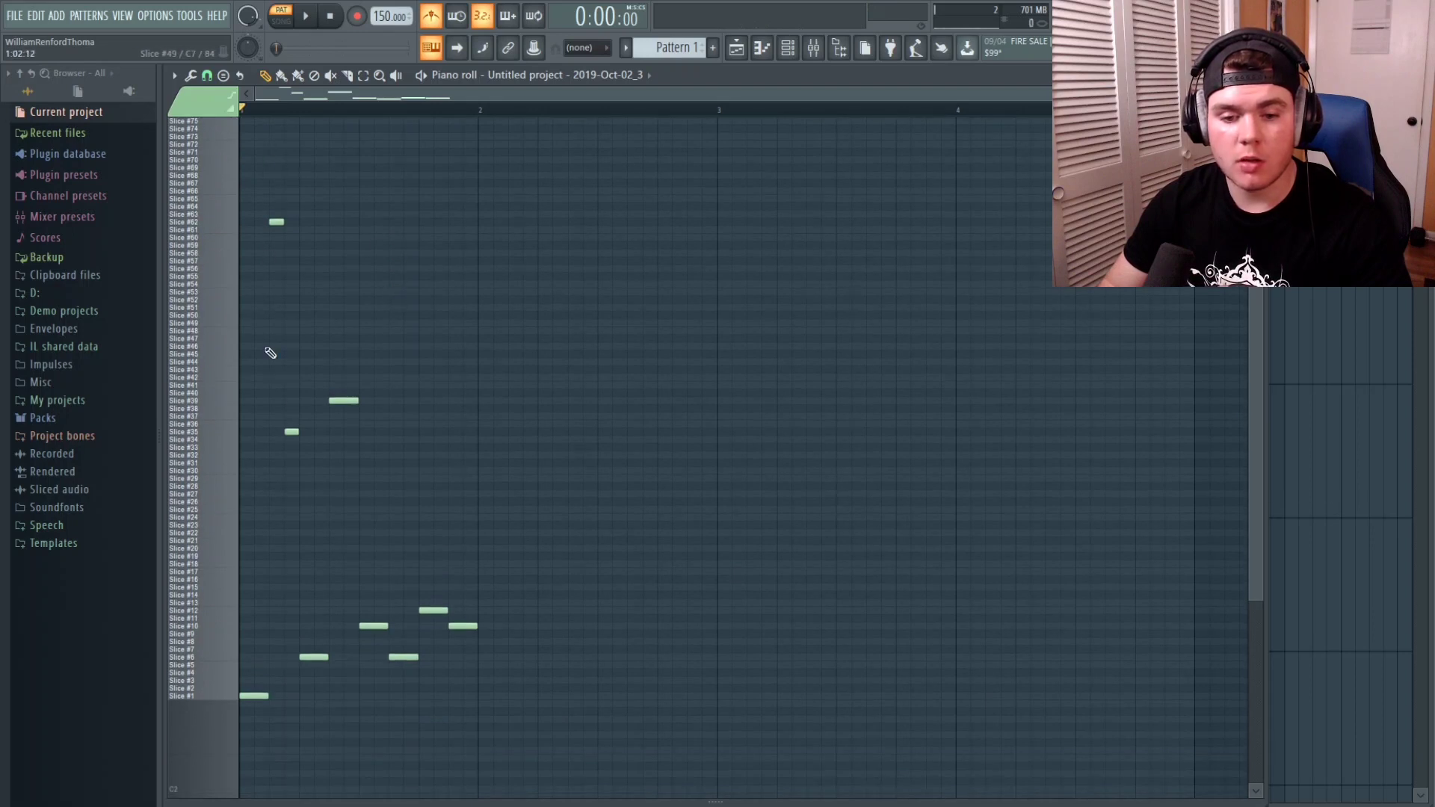
pyautogui.scroll(3, 274, 111)
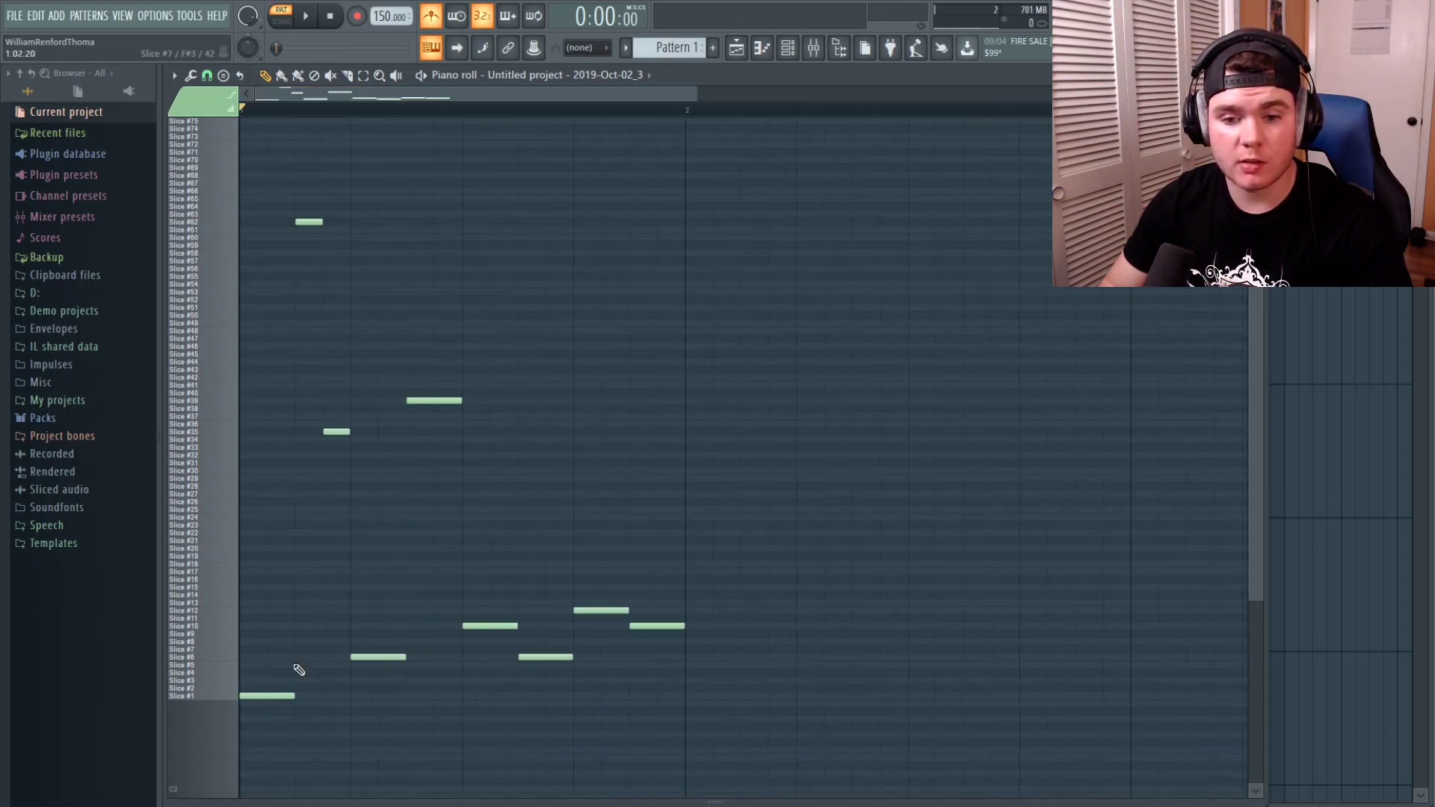
# - Play the melody back from the start and from partway through the bar
pyautogui.press('space')
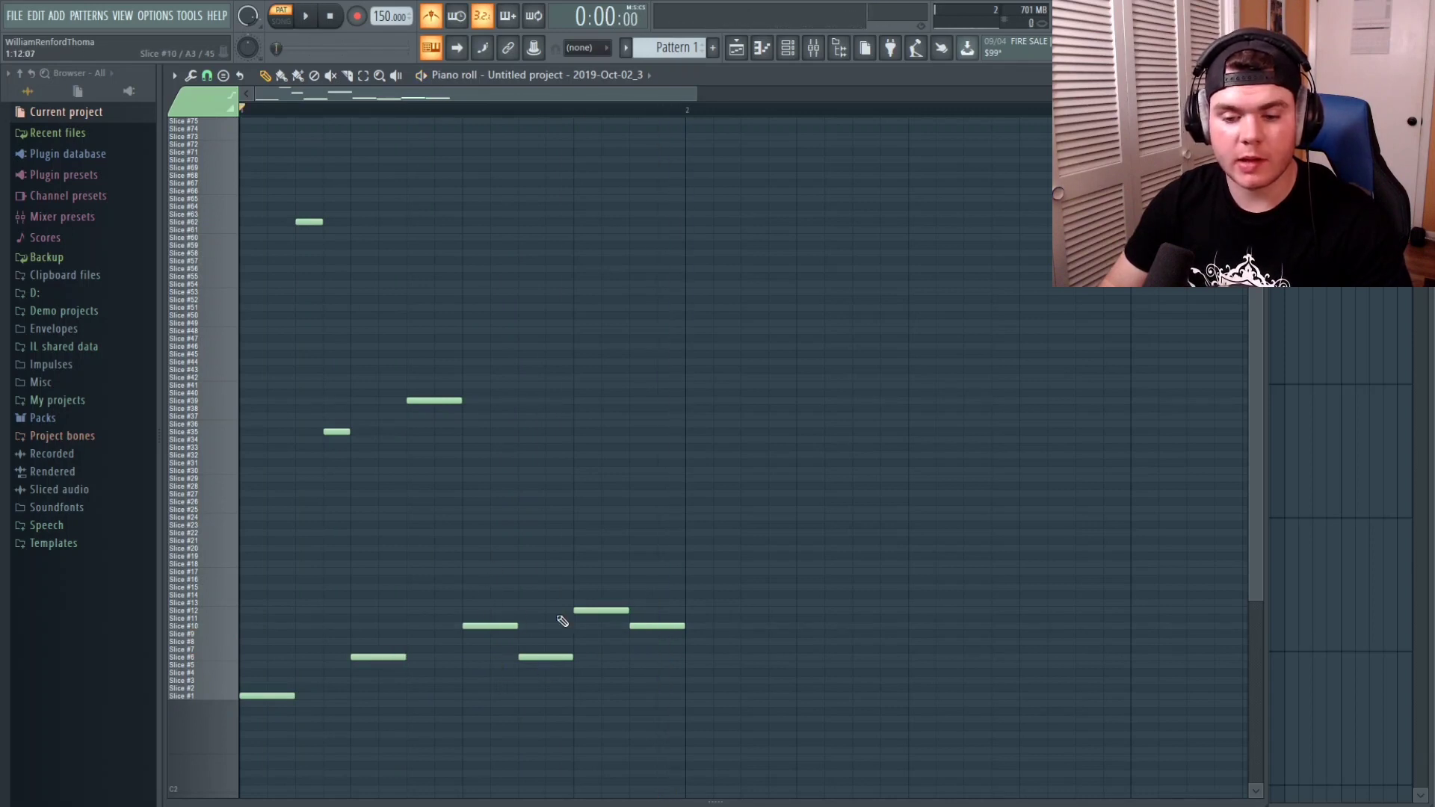
pyautogui.click(464, 112)
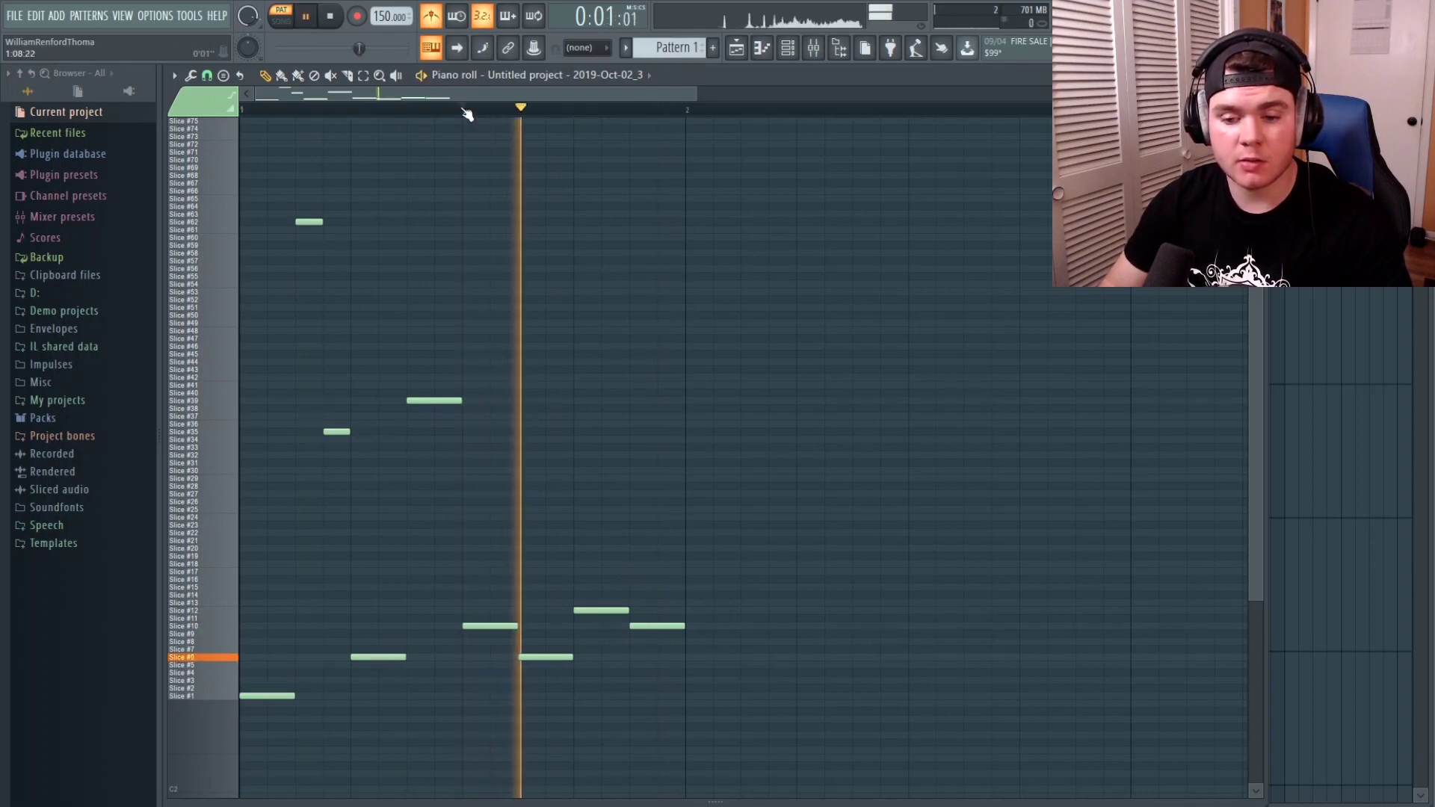
pyautogui.click(464, 112)
pyautogui.press('space')
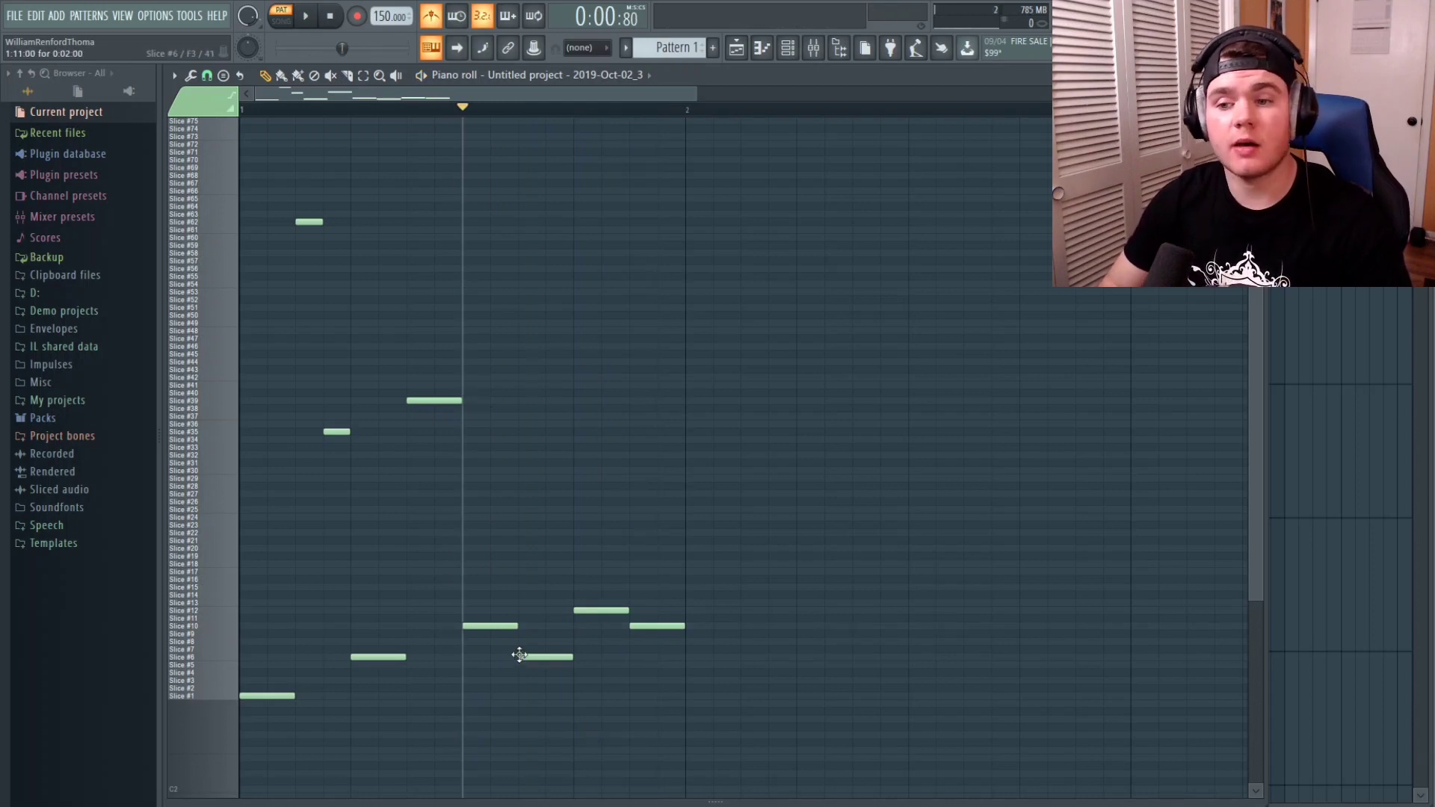
pyautogui.moveTo(381, 112); pyautogui.dragTo(346, 124)
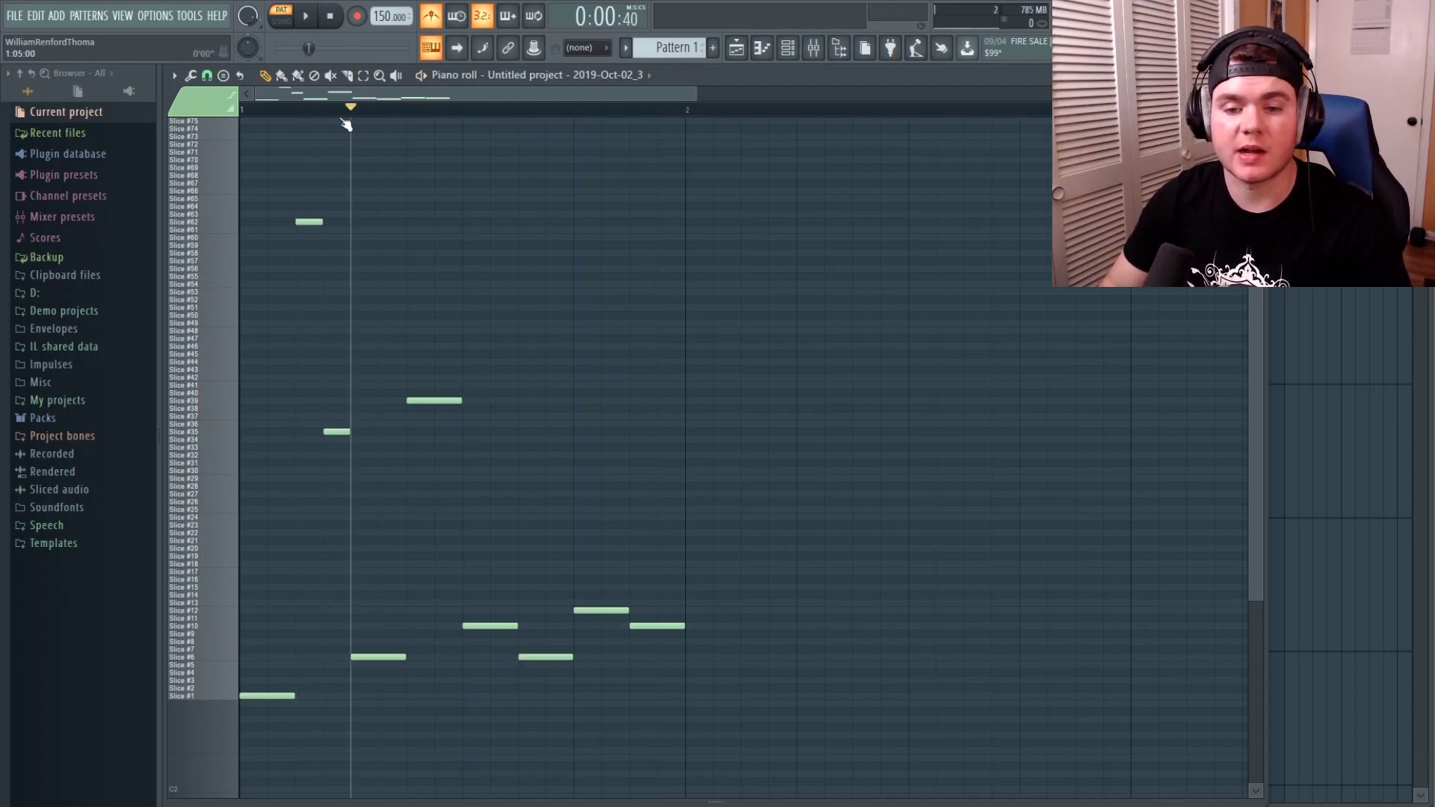
pyautogui.press('space')
pyautogui.press('space')
pyautogui.press('space')
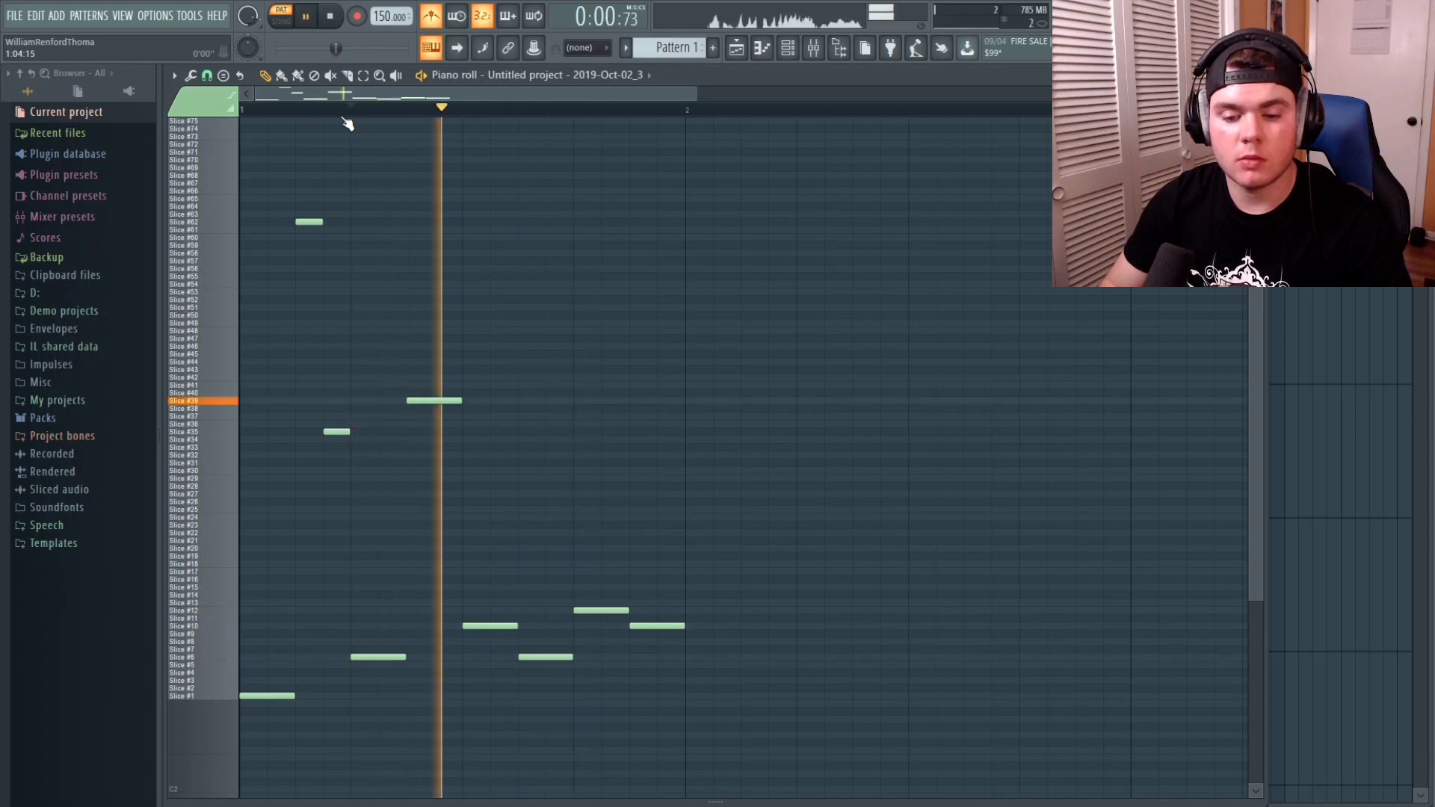
pyautogui.press('space')
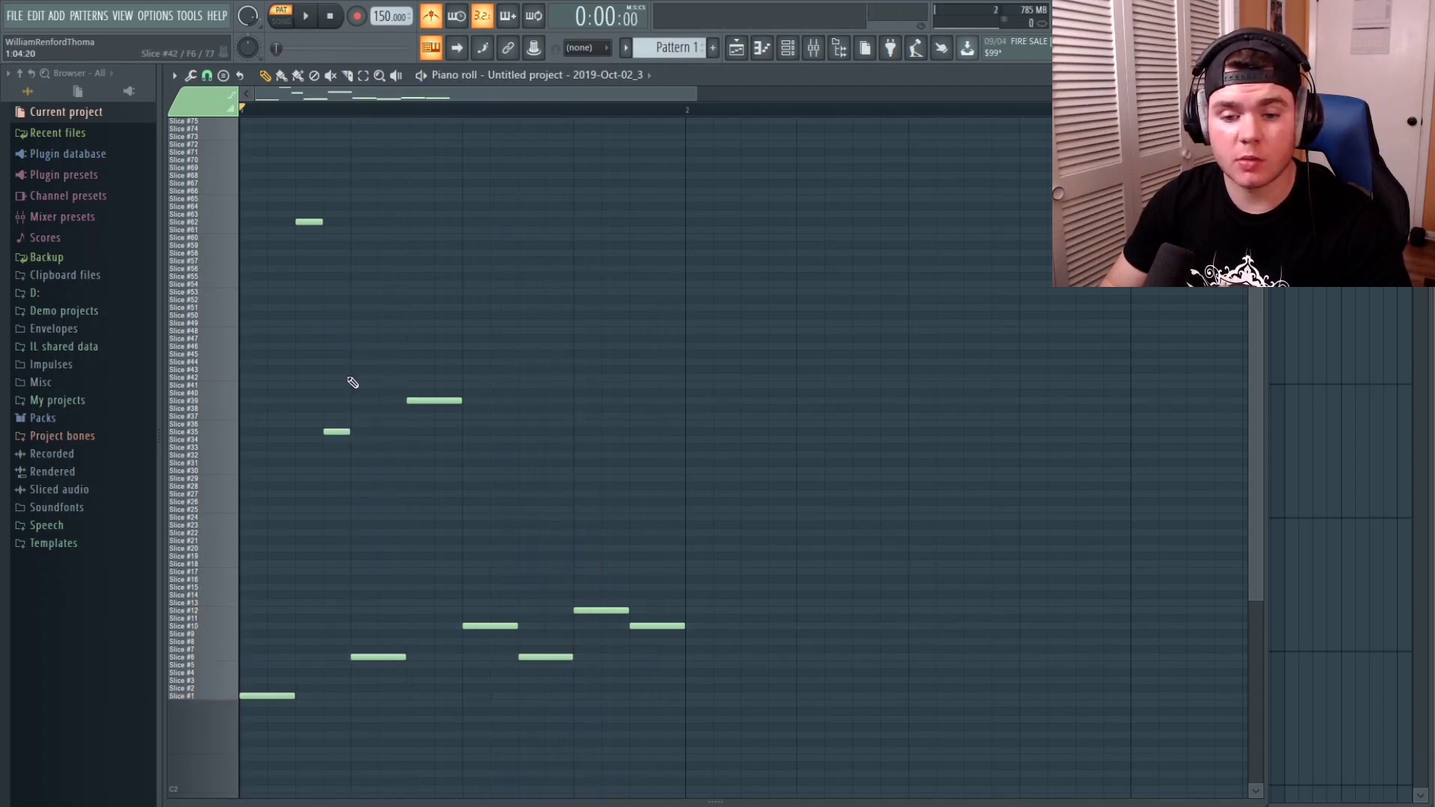
pyautogui.press('space')
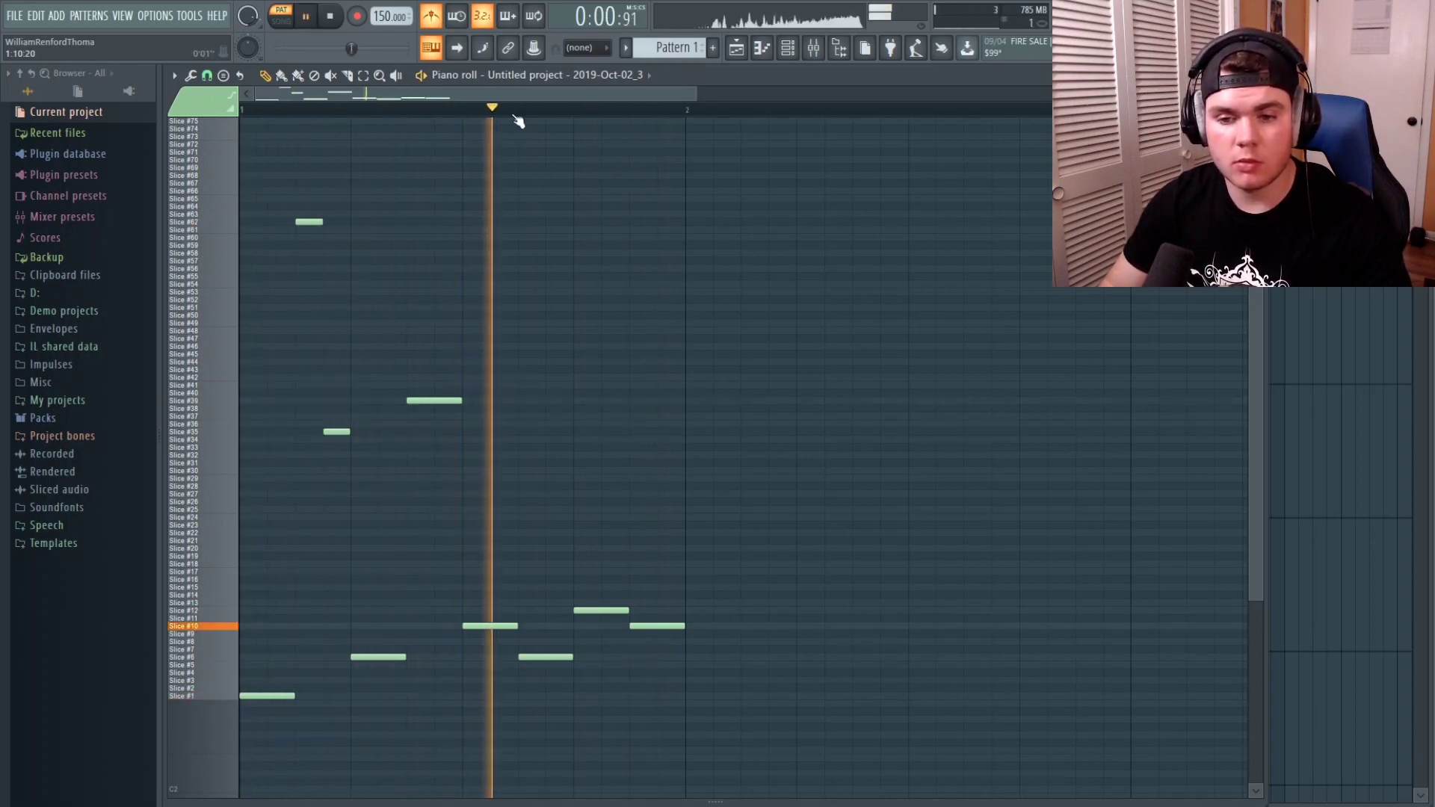
pyautogui.press('space')
# - Drag up the note property lane beneath the piano-roll notes
pyautogui.scroll(-3, 512, 112)
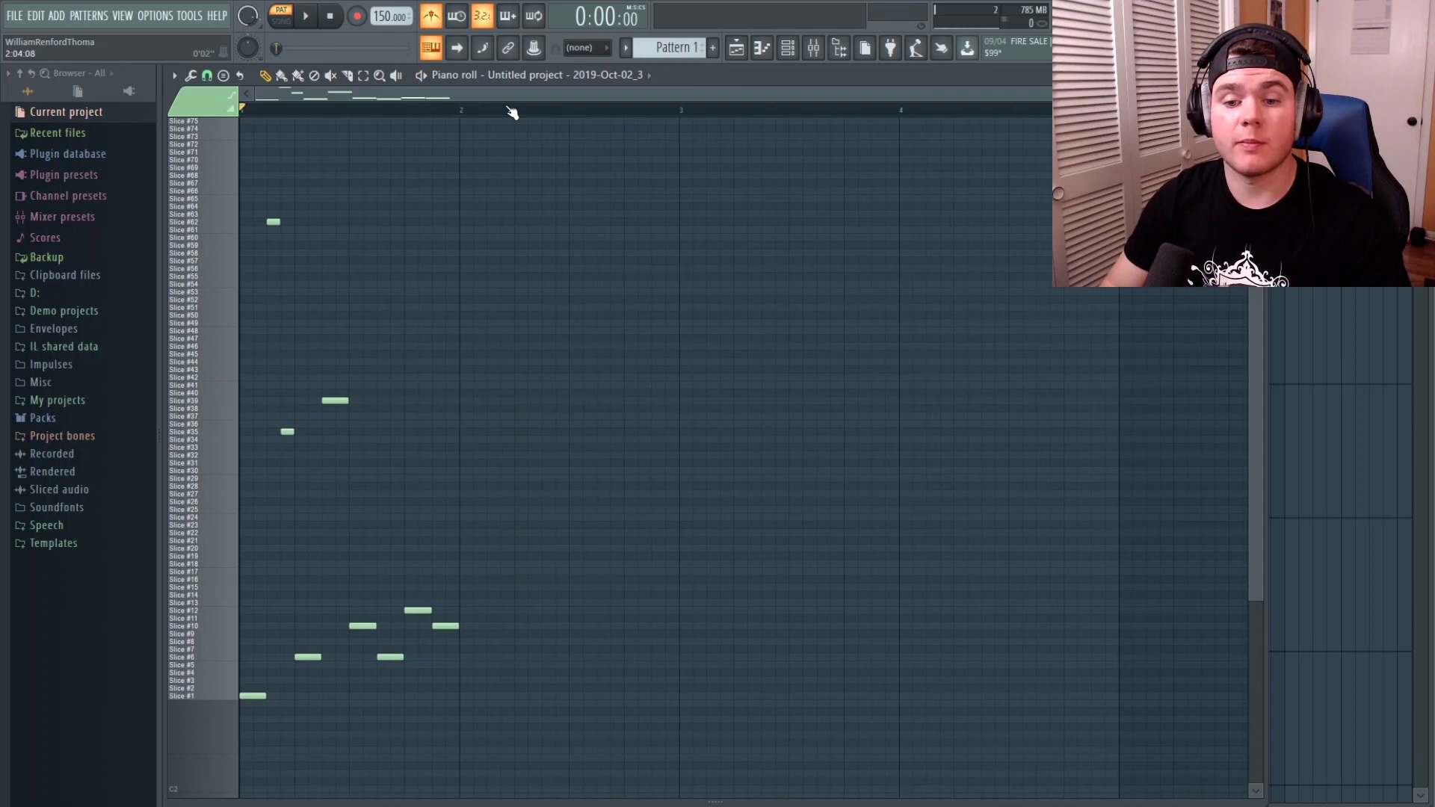
pyautogui.scroll(3, 339, 109)
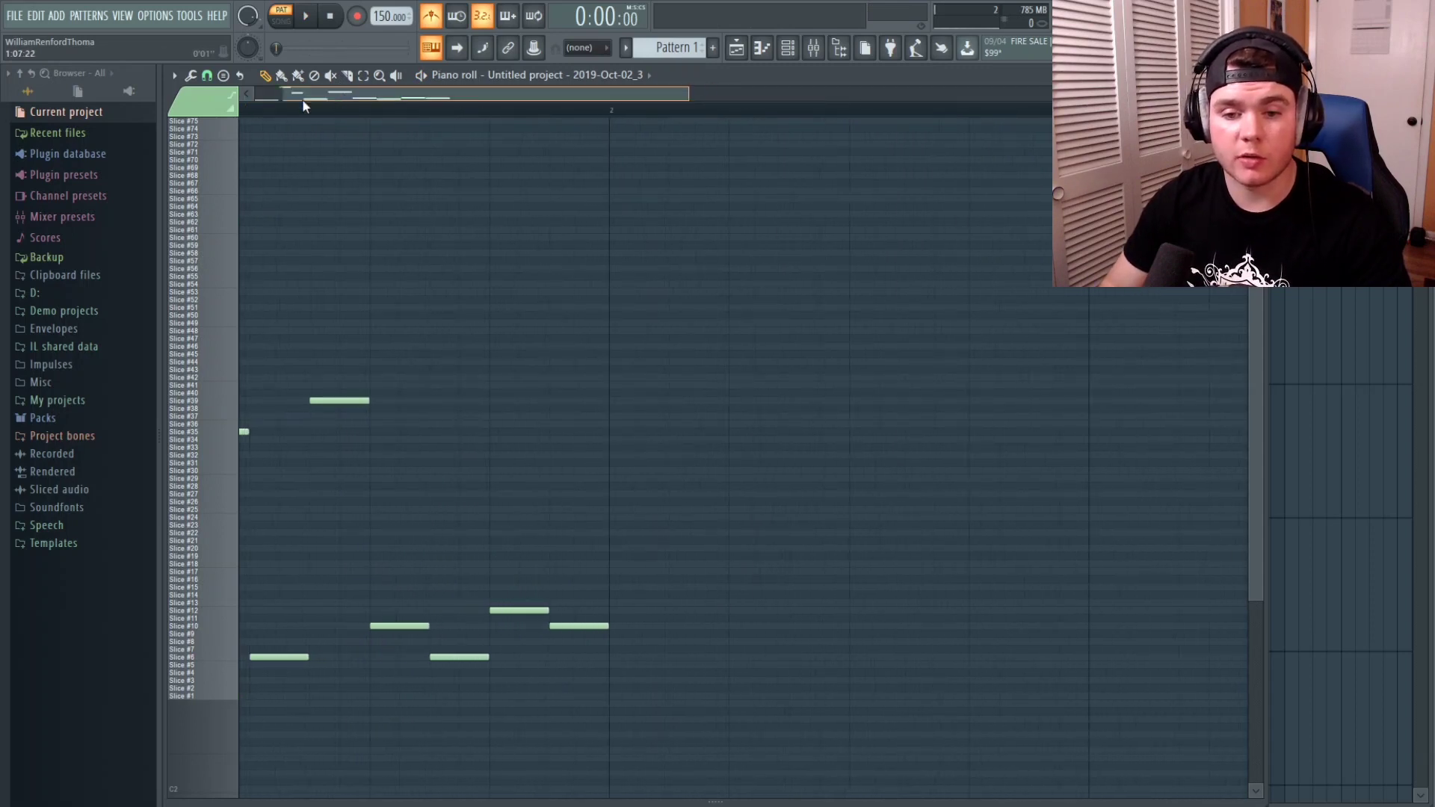
pyautogui.scroll(-2, 403, 127)
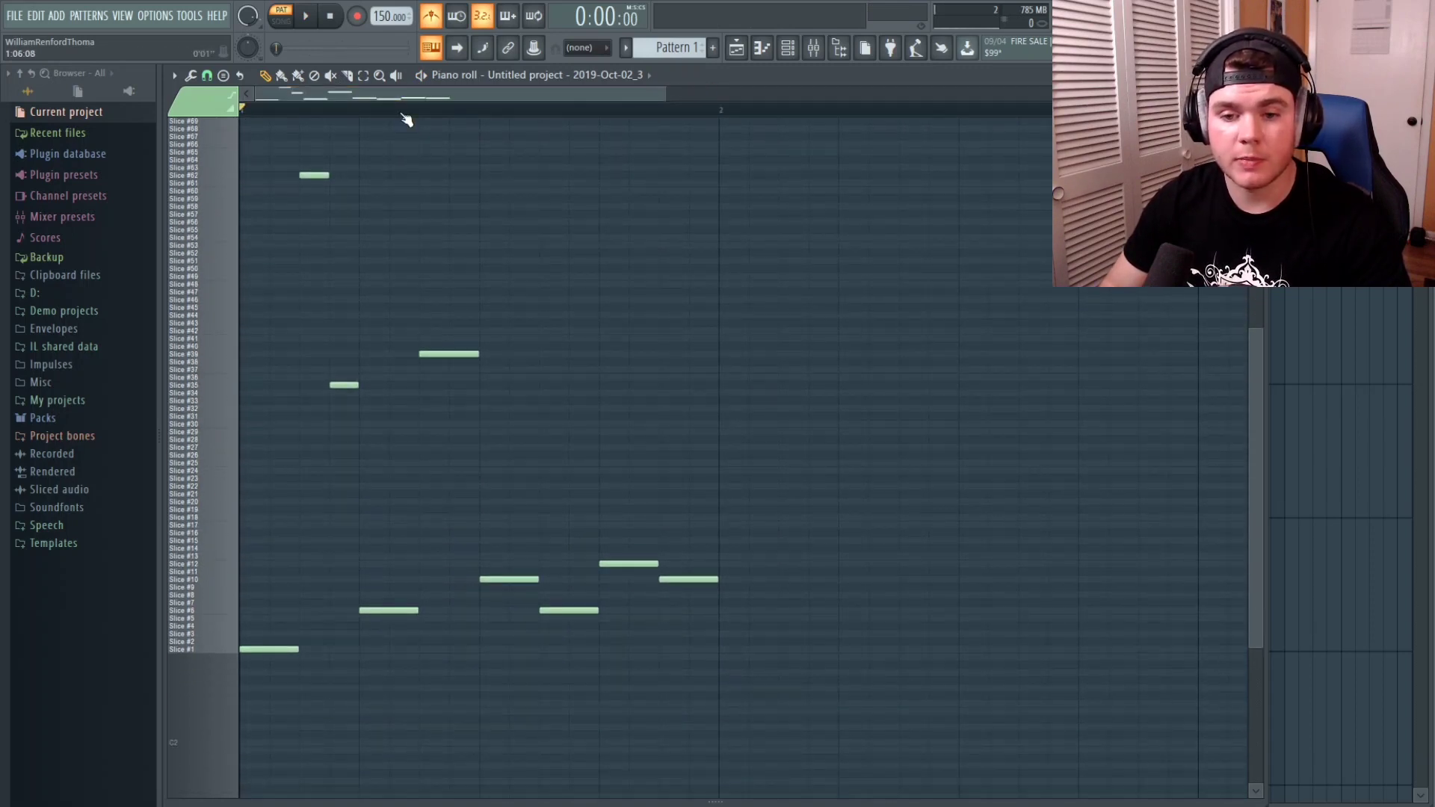
pyautogui.scroll(2, 403, 101)
pyautogui.moveTo(404, 101); pyautogui.dragTo(327, 112)
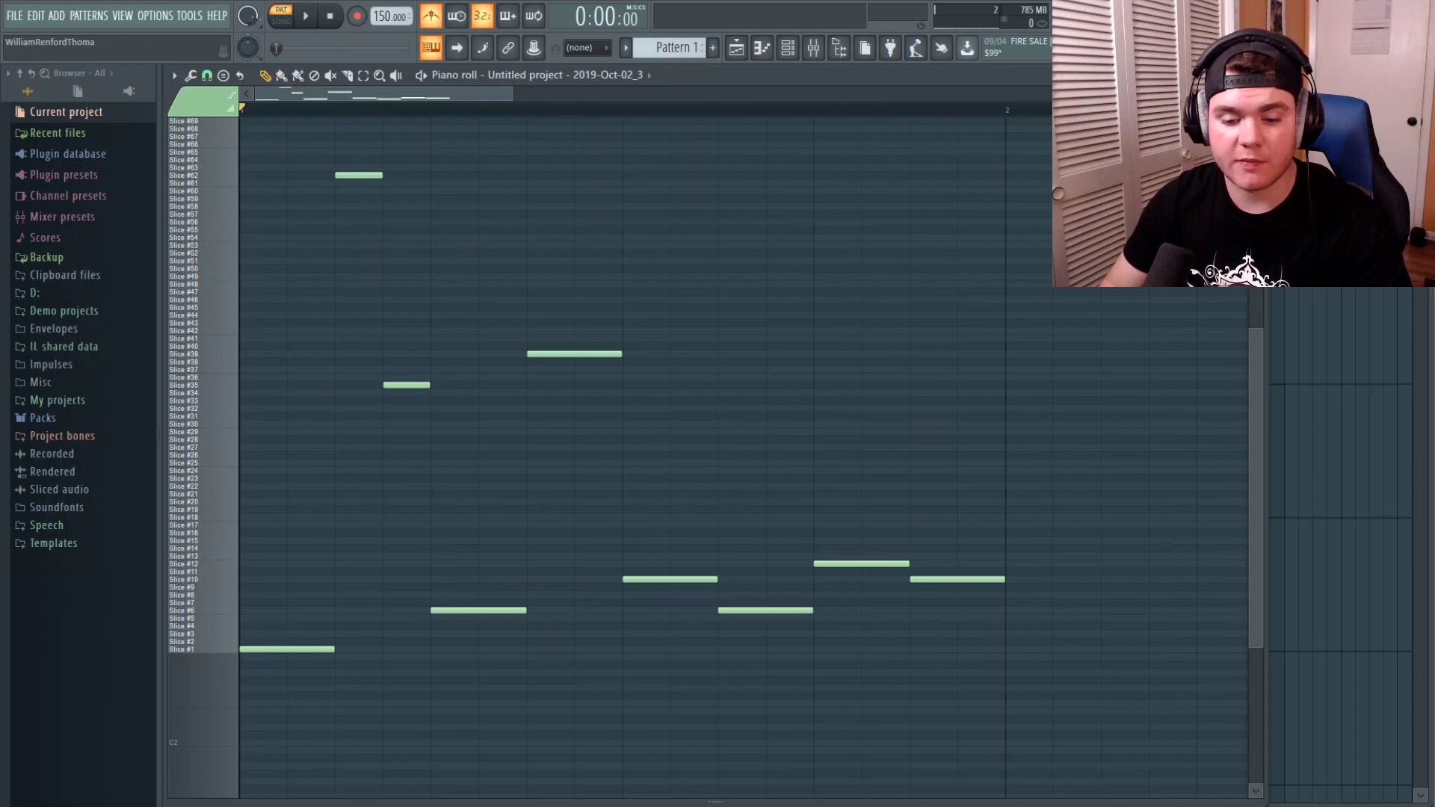
pyautogui.moveTo(294, 798); pyautogui.dragTo(299, 666)
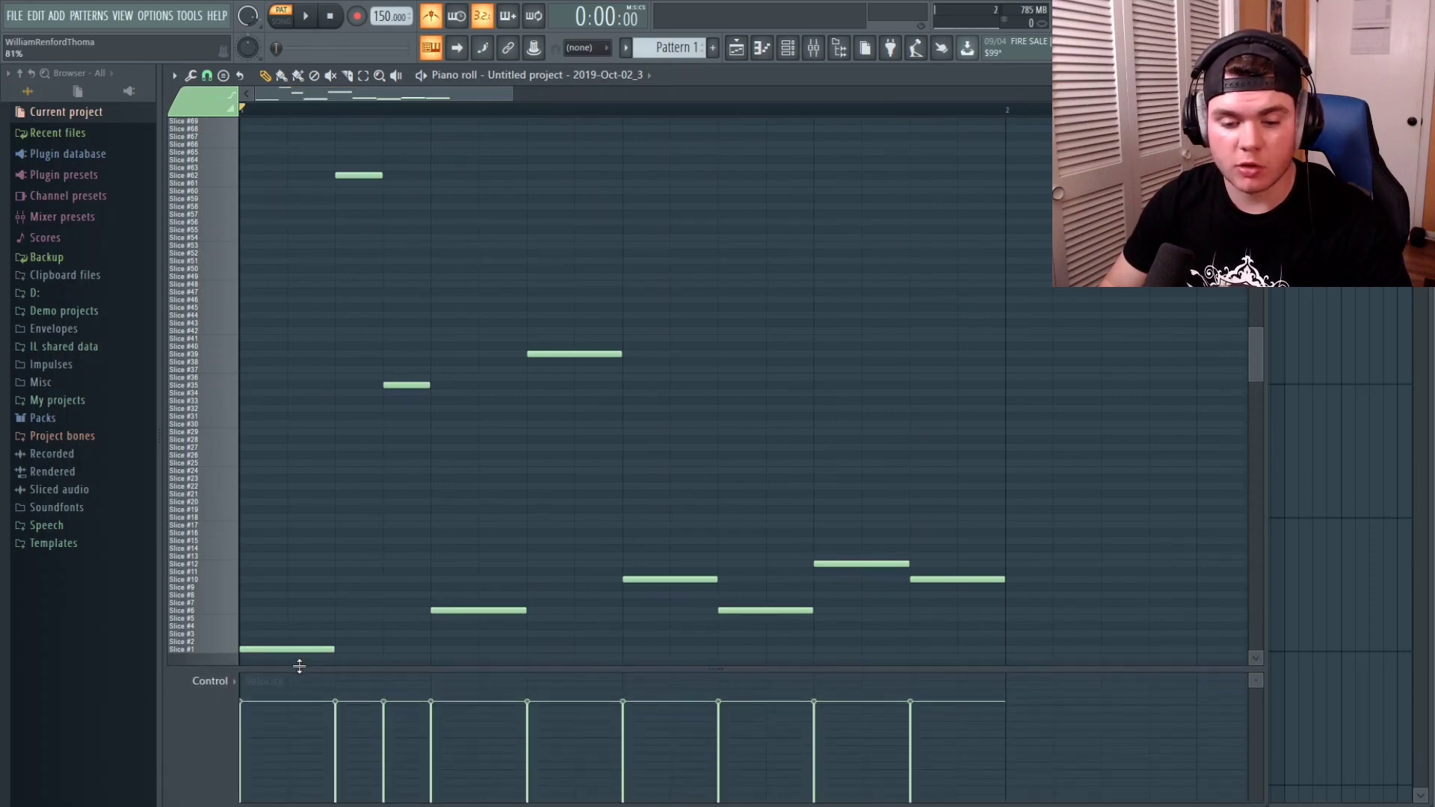
# - Switch the event lane to show Note fine pitch
pyautogui.click(212, 684)
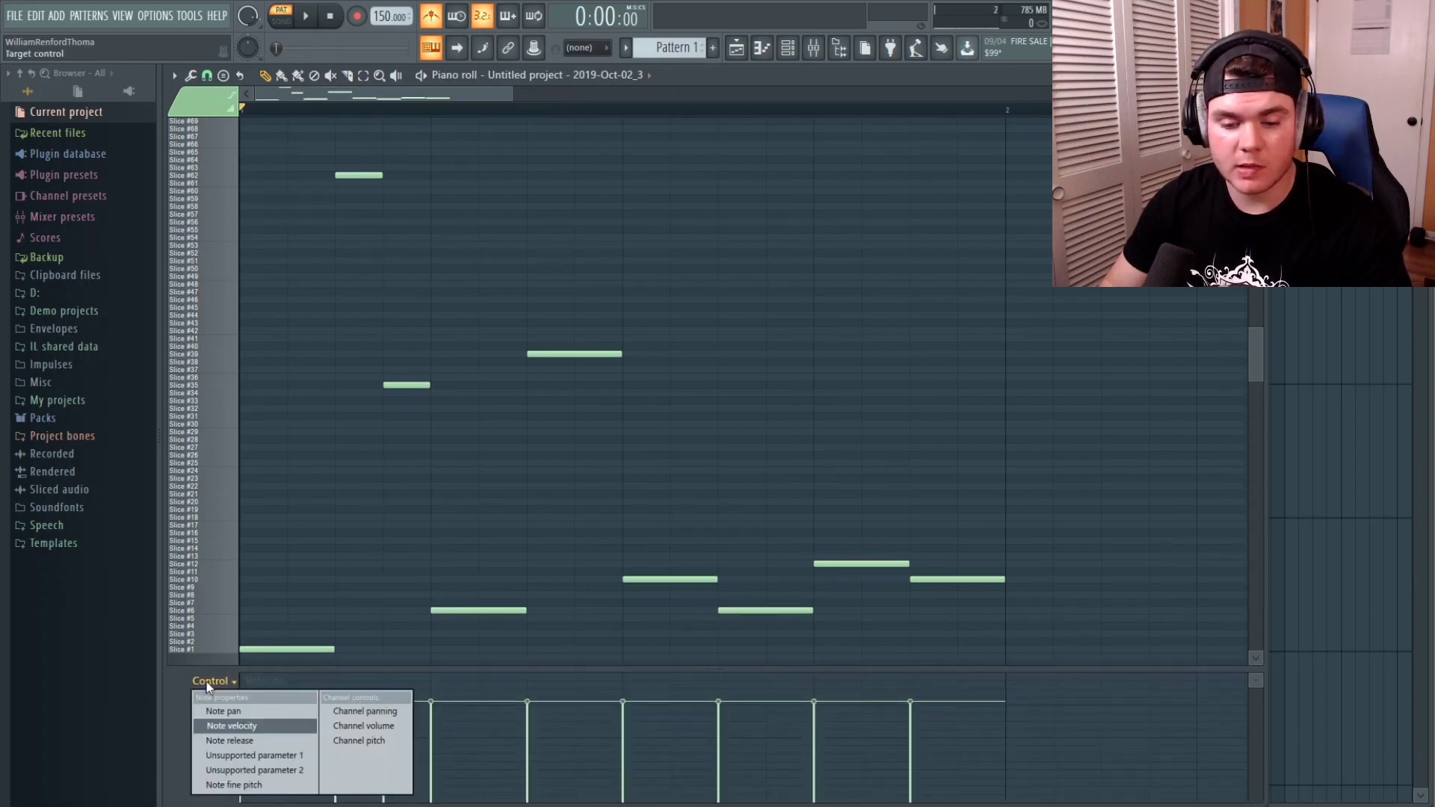
pyautogui.click(247, 785)
pyautogui.press('space')
pyautogui.press('space')
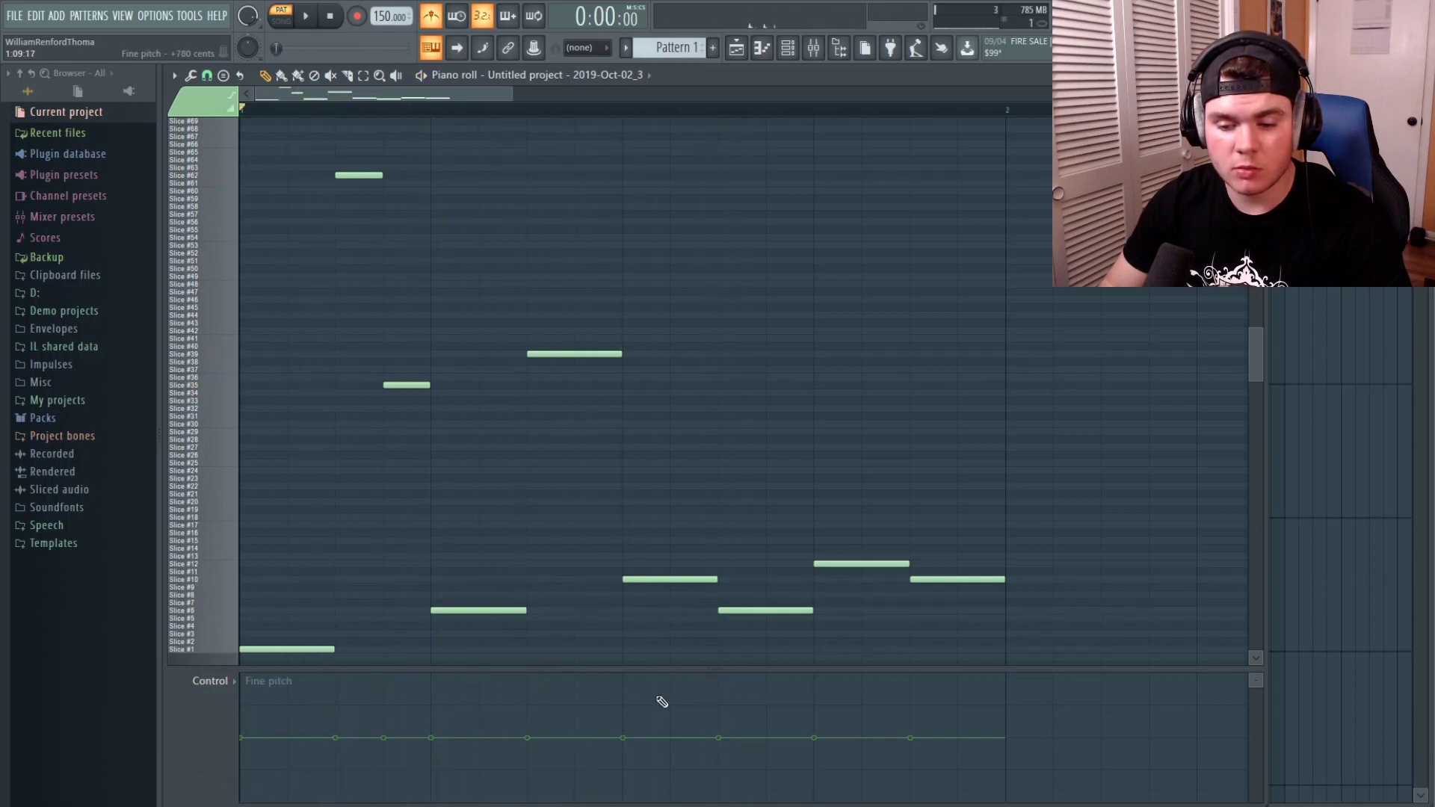
# - Detune the seventh melody note down to -400 cents and play it back
pyautogui.press('space')
pyautogui.press('space')
pyautogui.click(722, 760)
pyautogui.press('space')
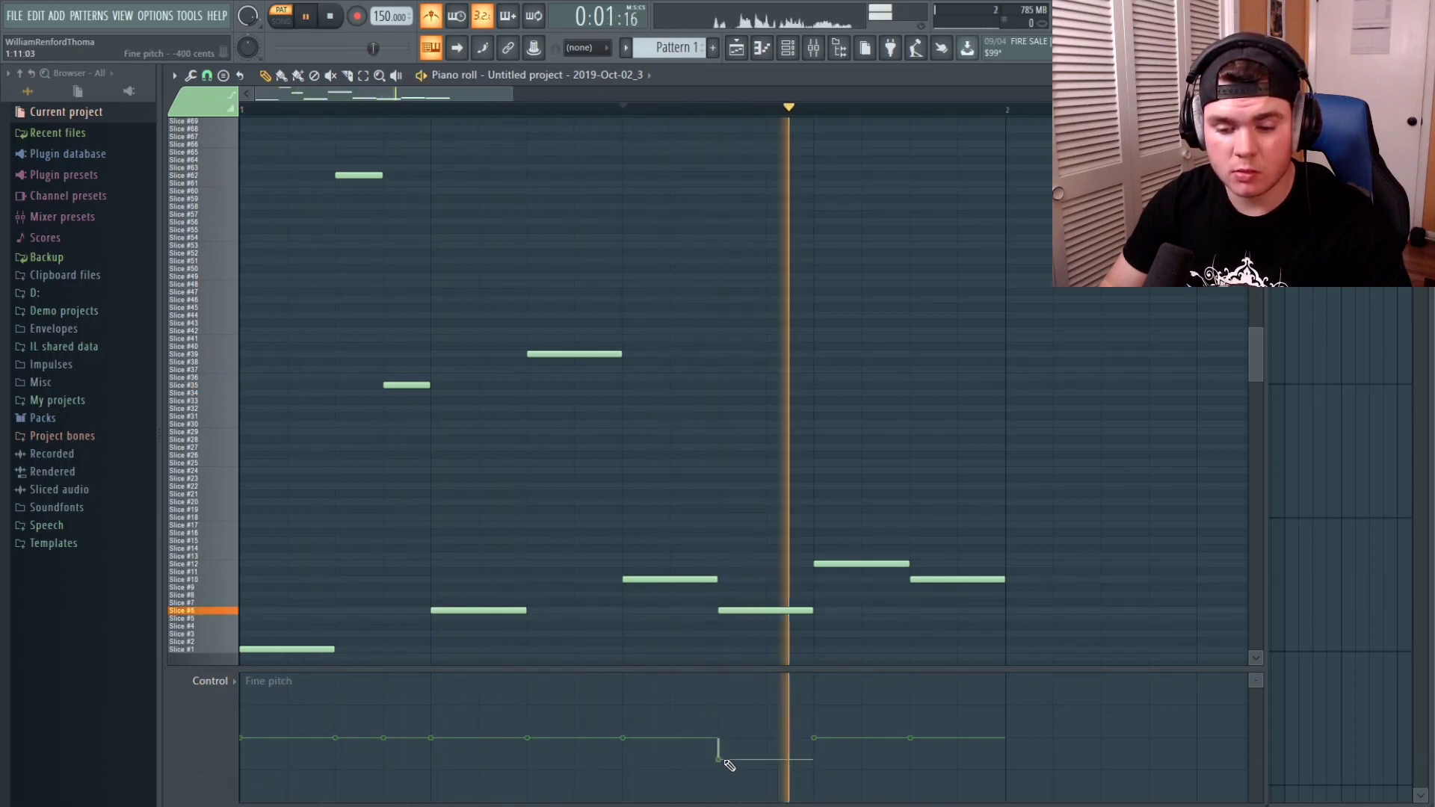
pyautogui.press('space')
pyautogui.scroll(-2, 610, 578)
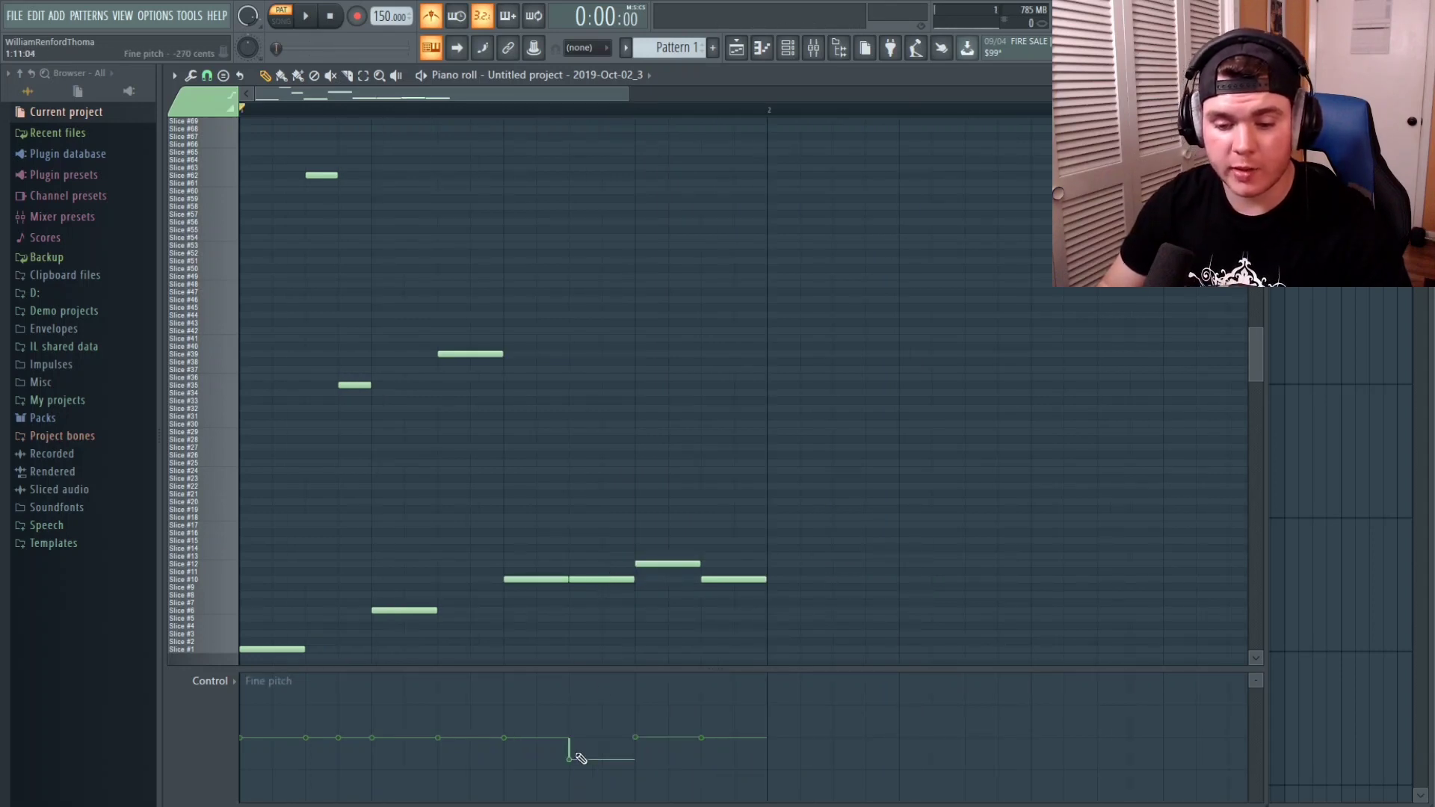
pyautogui.press('space')
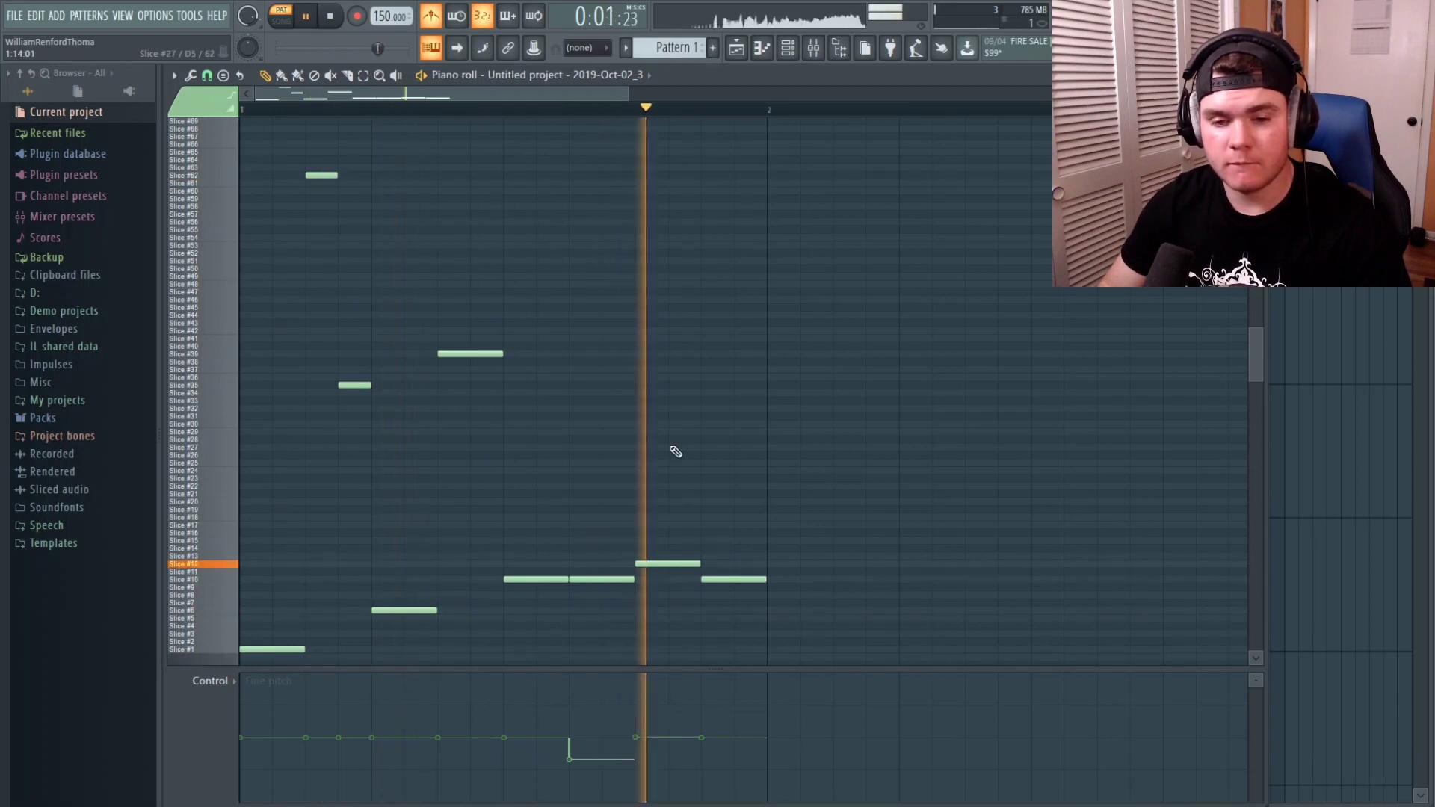
pyautogui.press('space')
pyautogui.moveTo(752, 641); pyautogui.dragTo(791, 411)
# - Copy the nine-note melody into bar 2 and play it back from bar 2
pyautogui.moveTo(288, 649); pyautogui.dragTo(816, 647)
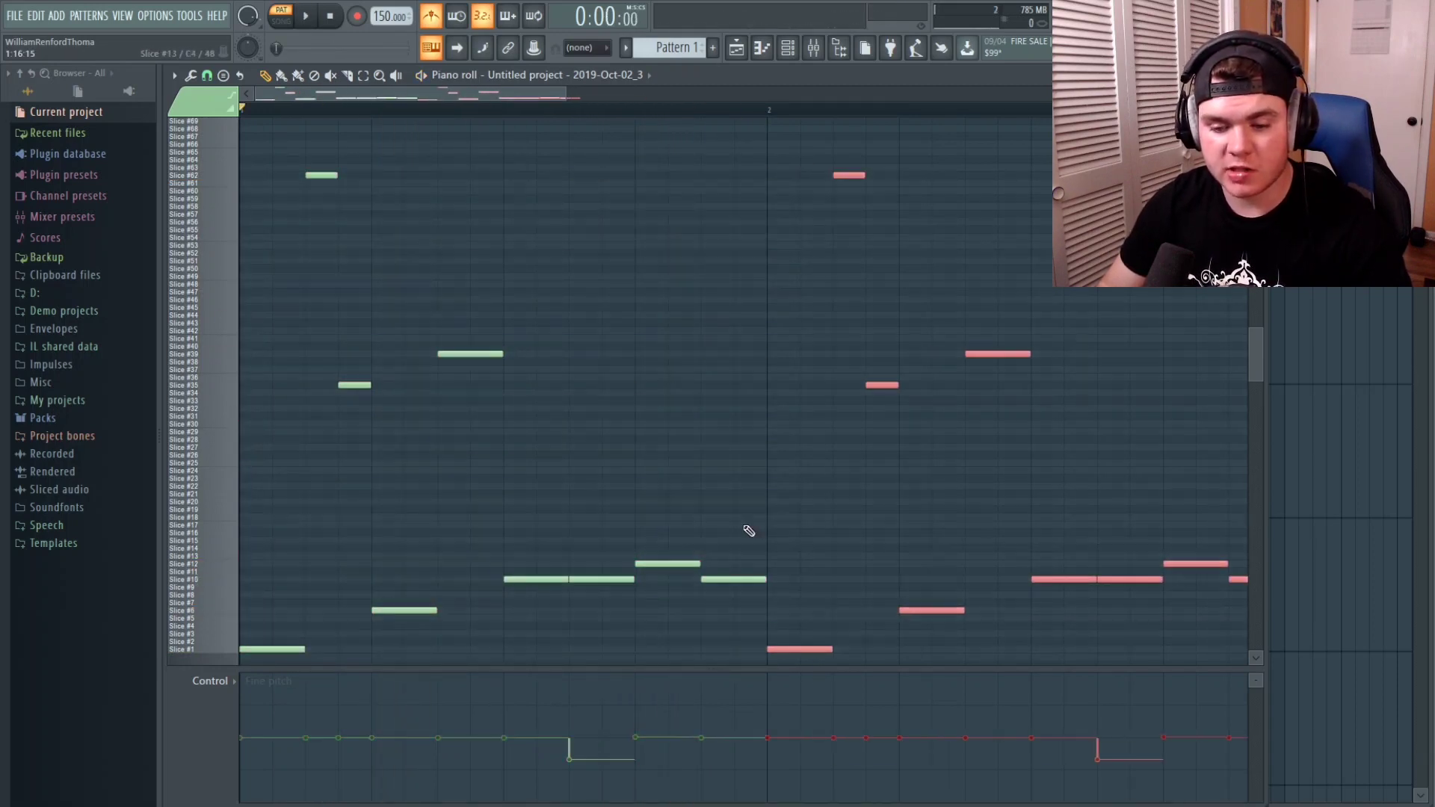
pyautogui.moveTo(577, 92); pyautogui.dragTo(882, 92)
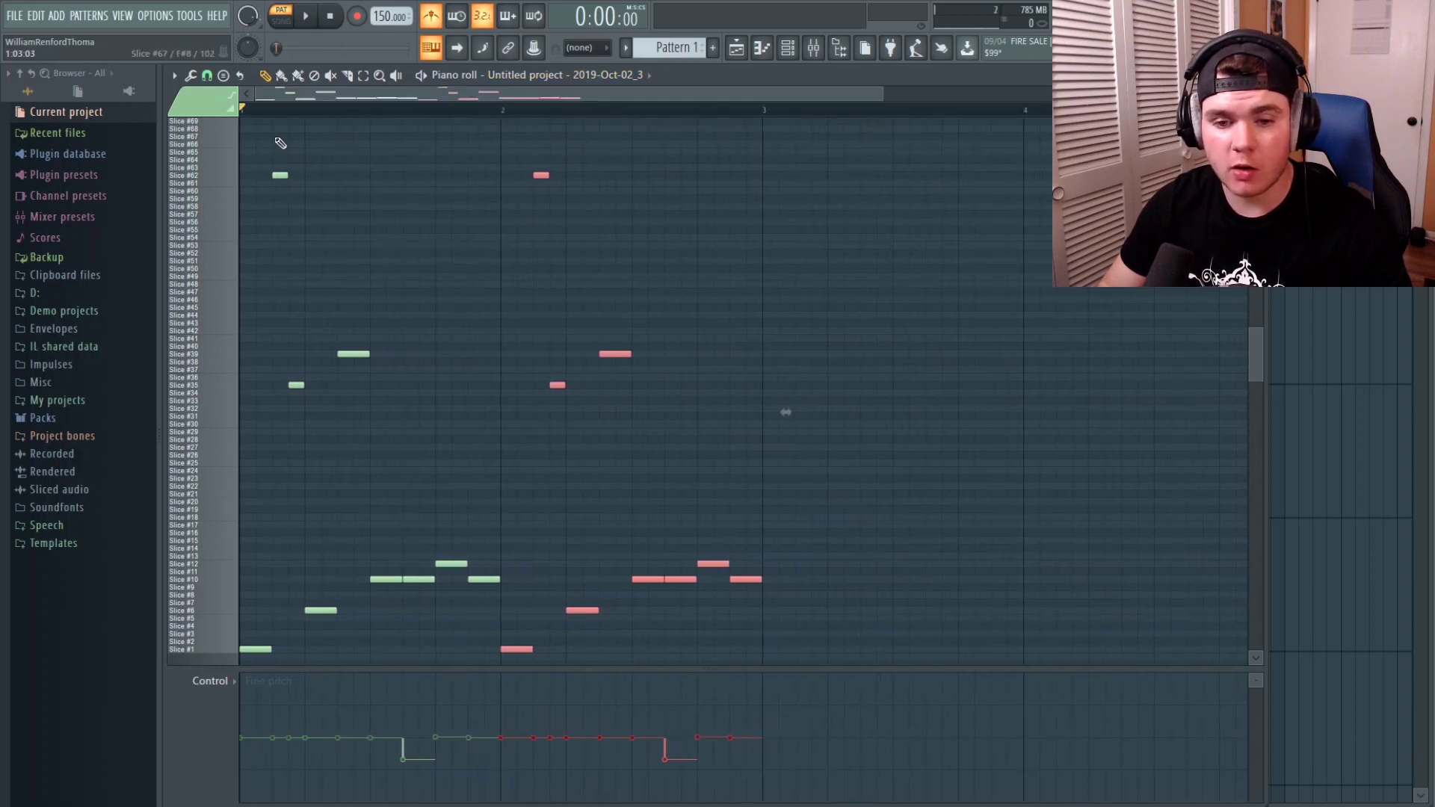
pyautogui.press('space')
pyautogui.press('space')
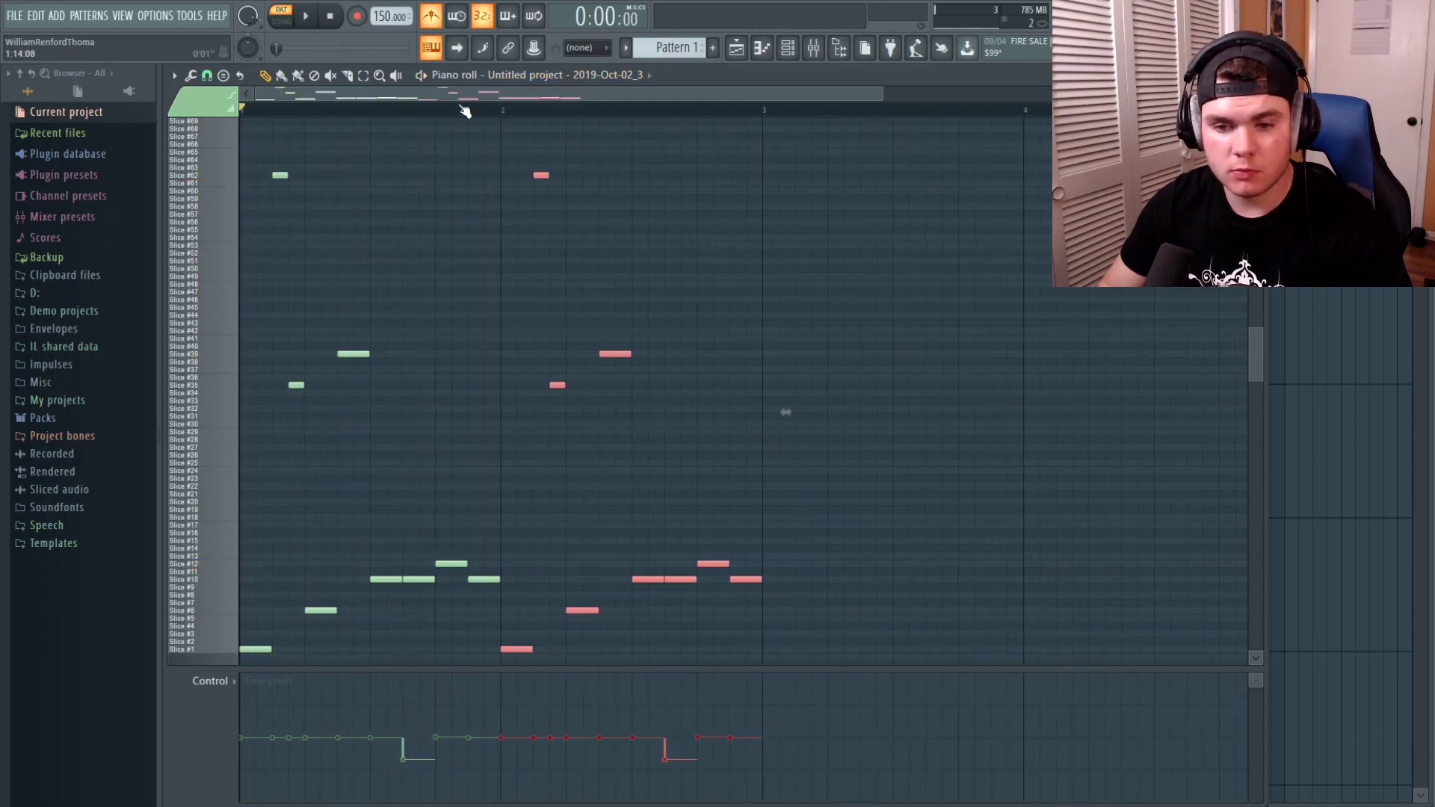
pyautogui.click(502, 110)
pyautogui.press('space')
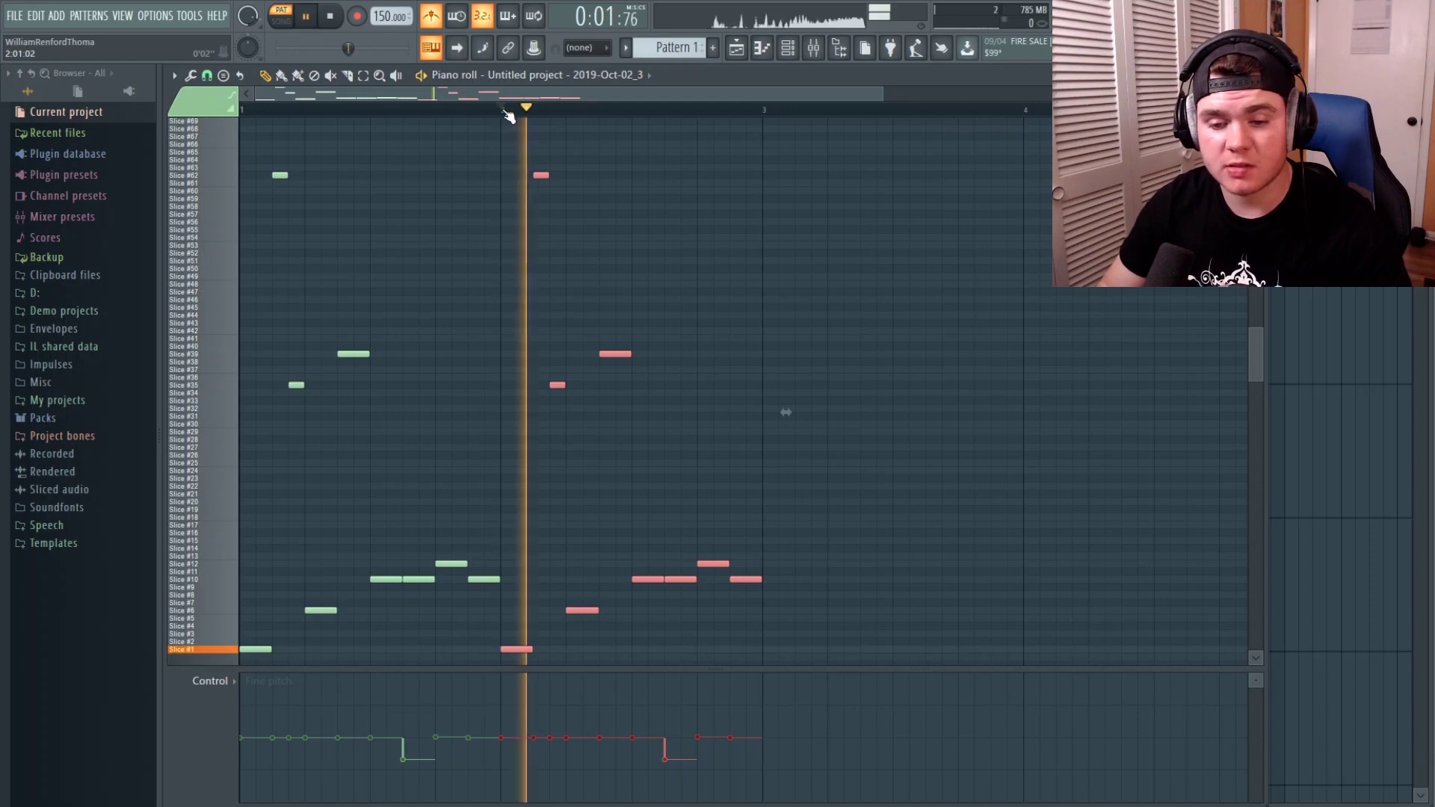
pyautogui.press('space')
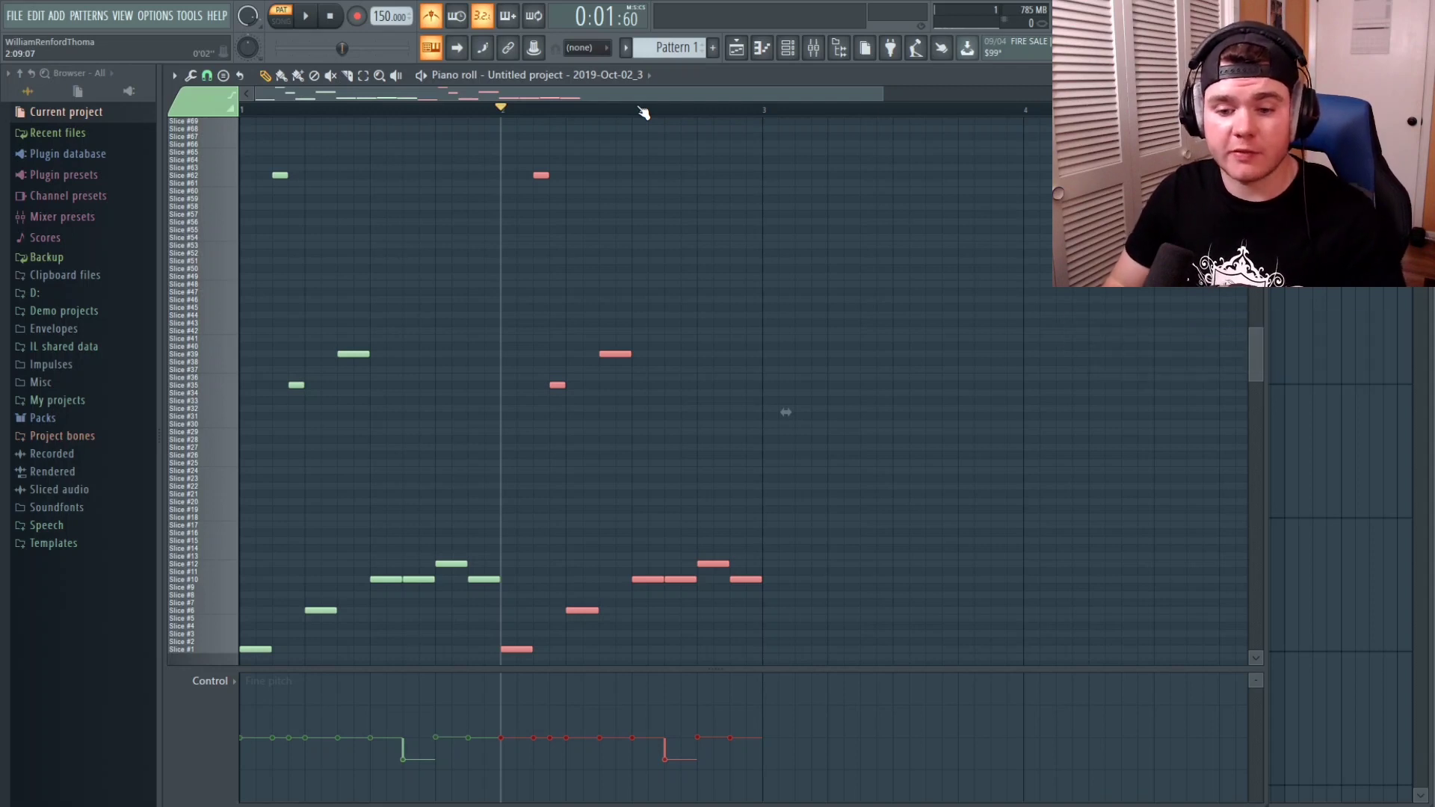
pyautogui.moveTo(641, 112); pyautogui.dragTo(763, 121)
# - Audition the looped bar 2, then play the melody from the start and from bar 2
pyautogui.press('space')
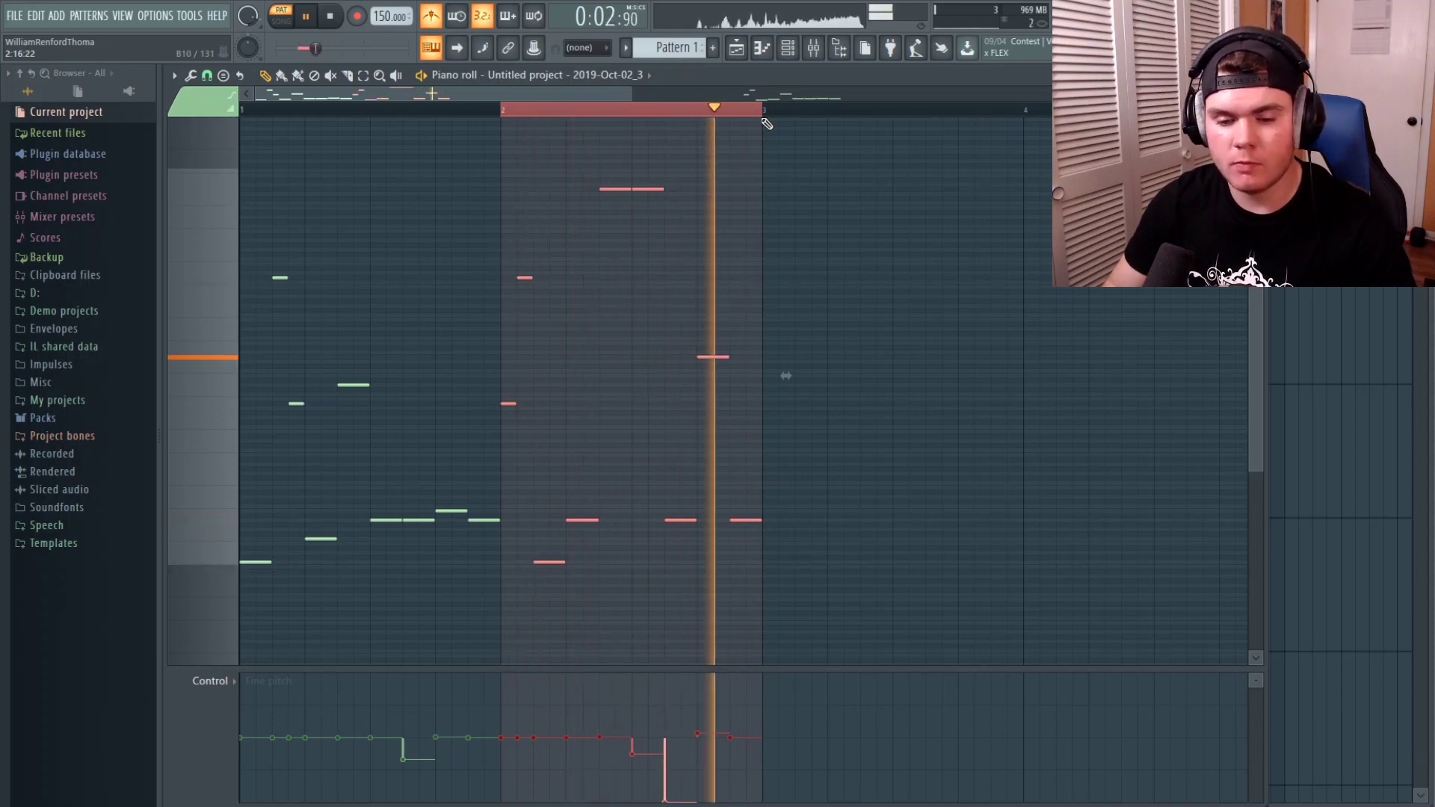
pyautogui.press('space')
pyautogui.moveTo(744, 119); pyautogui.dragTo(499, 112)
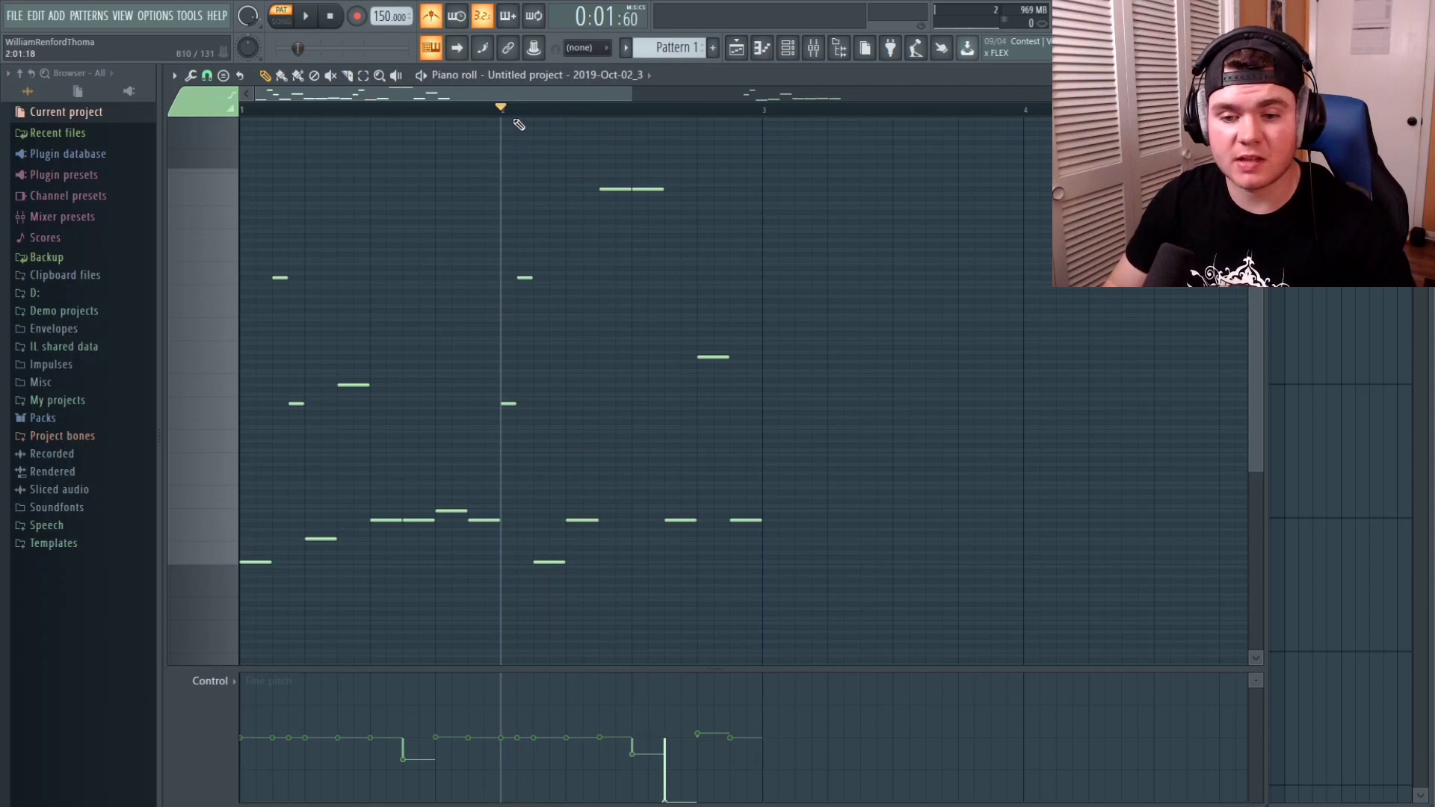
pyautogui.press('space')
pyautogui.moveTo(545, 128); pyautogui.dragTo(213, 142)
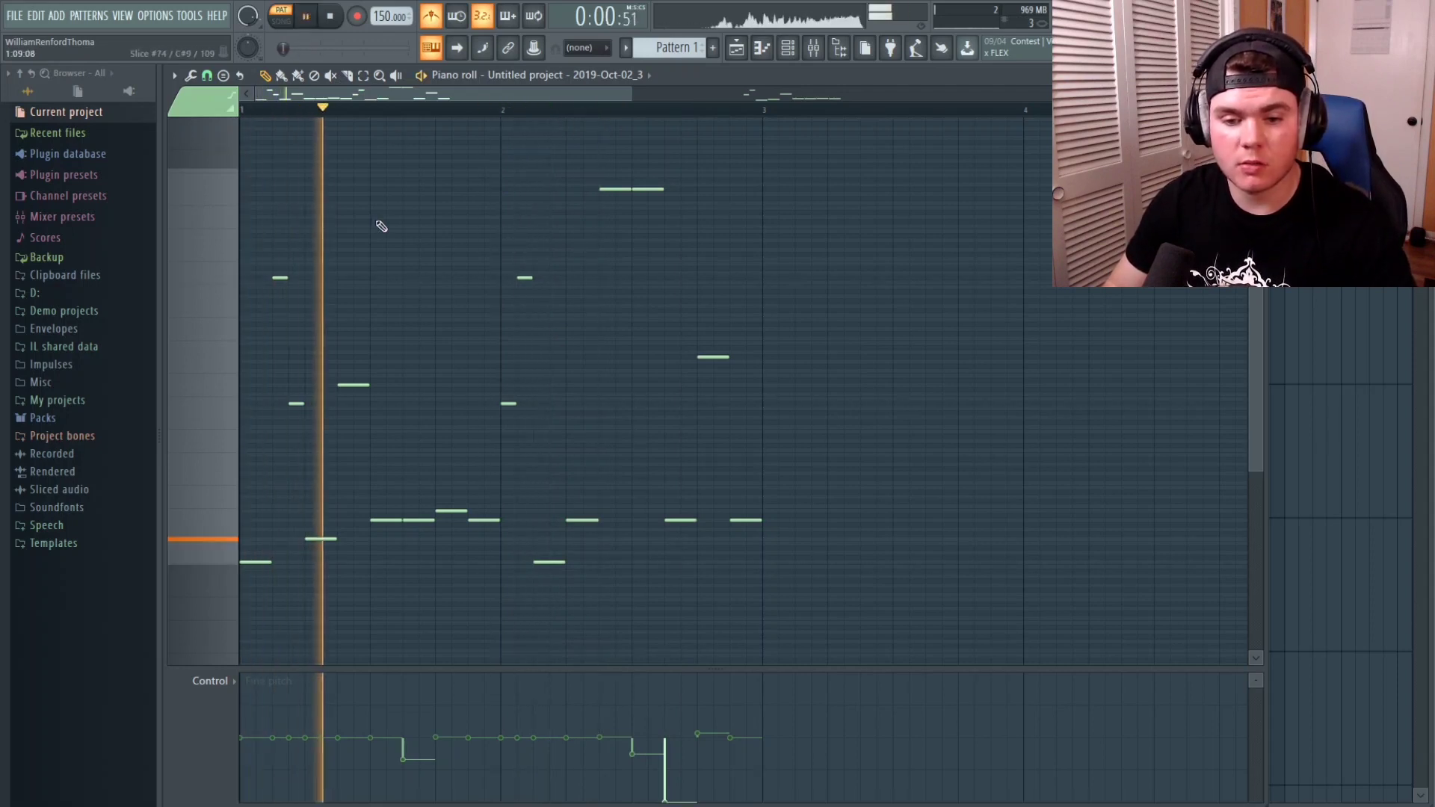
pyautogui.press('space')
pyautogui.click(502, 112)
pyautogui.press('space')
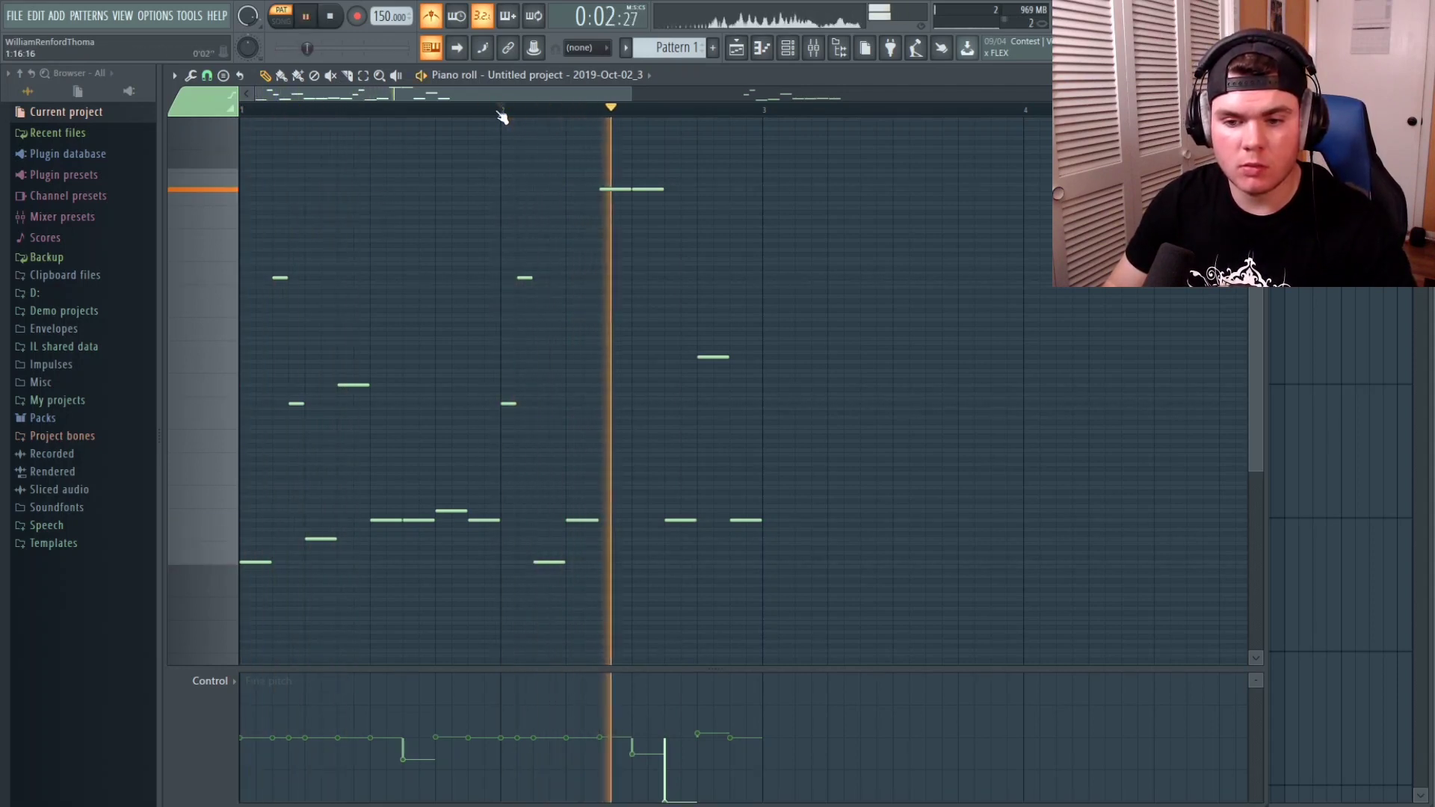
pyautogui.press('space')
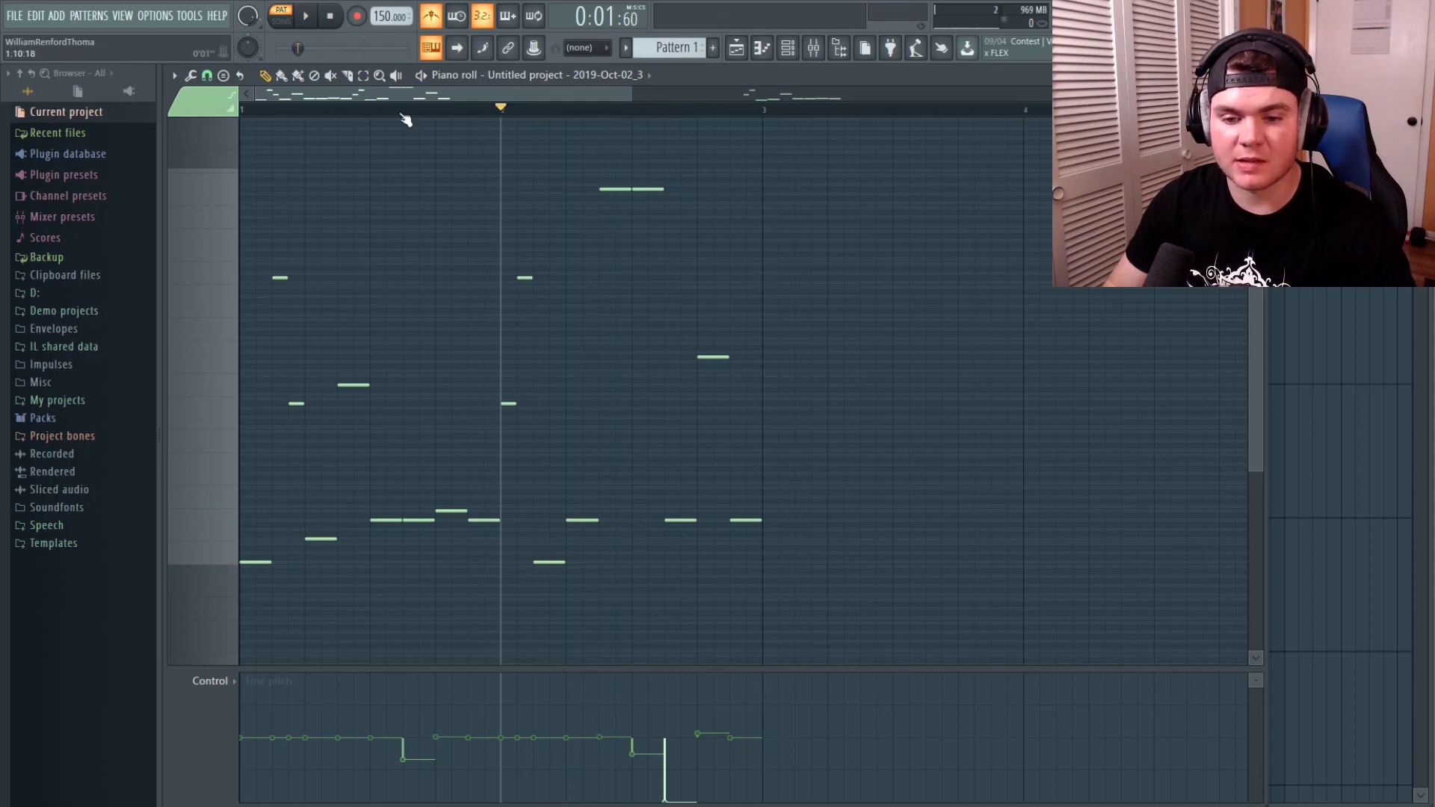
# - Loop and audition the second halves of bar 1 and bar 2, then clear the loop
pyautogui.moveTo(382, 117); pyautogui.dragTo(522, 128)
pyautogui.press('space')
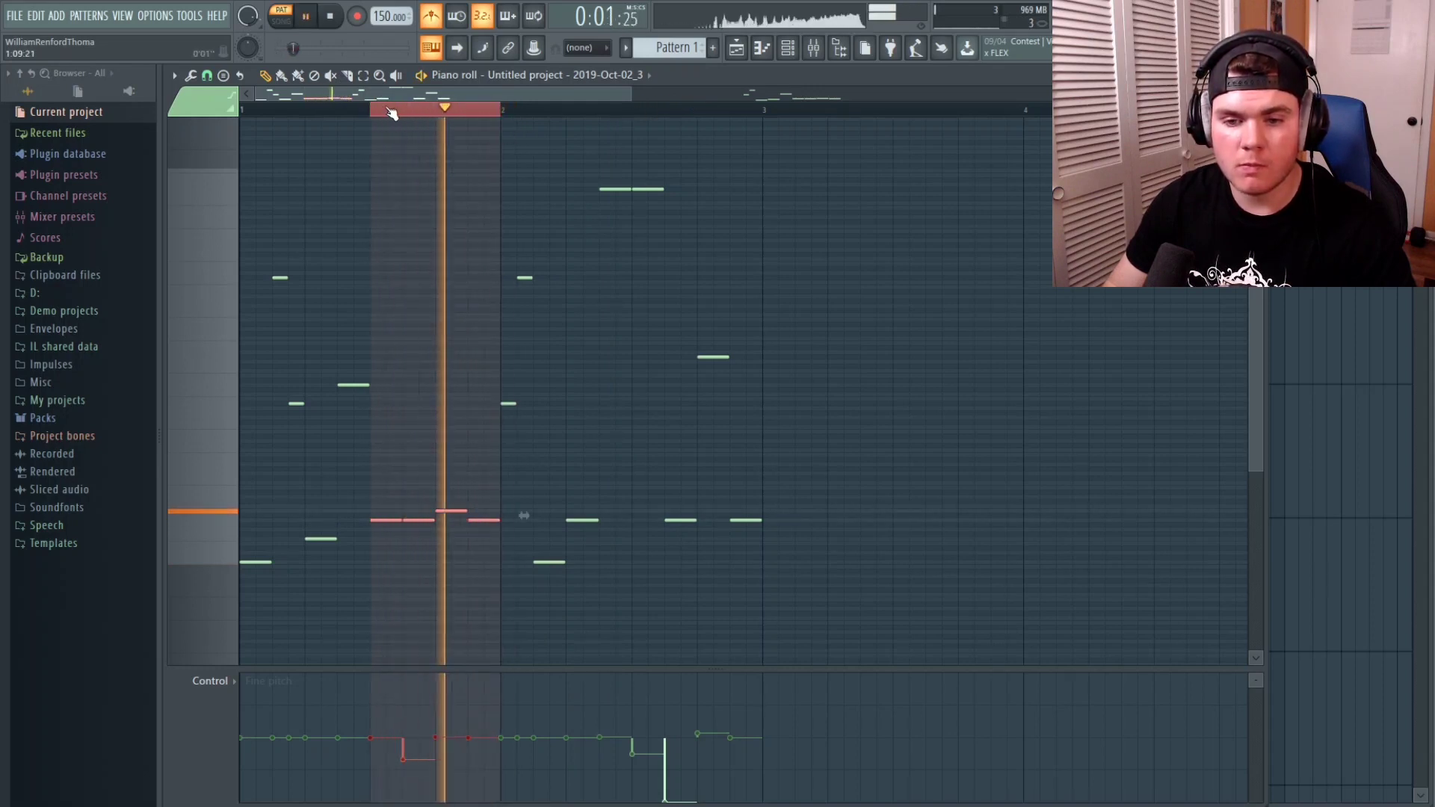
pyautogui.press('space')
pyautogui.moveTo(381, 112); pyautogui.dragTo(493, 113)
pyautogui.moveTo(627, 114); pyautogui.dragTo(763, 121)
pyautogui.press('space')
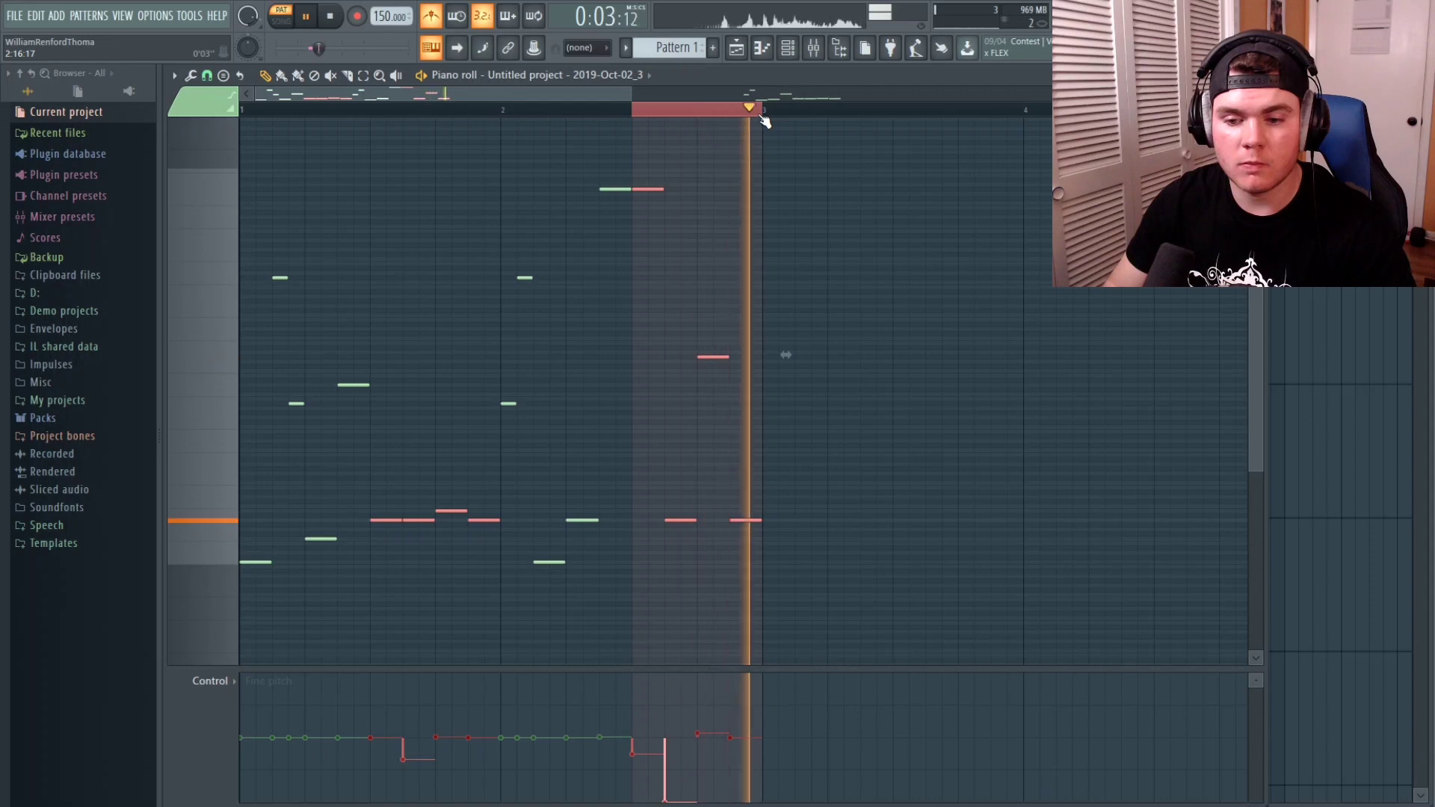
pyautogui.press('space')
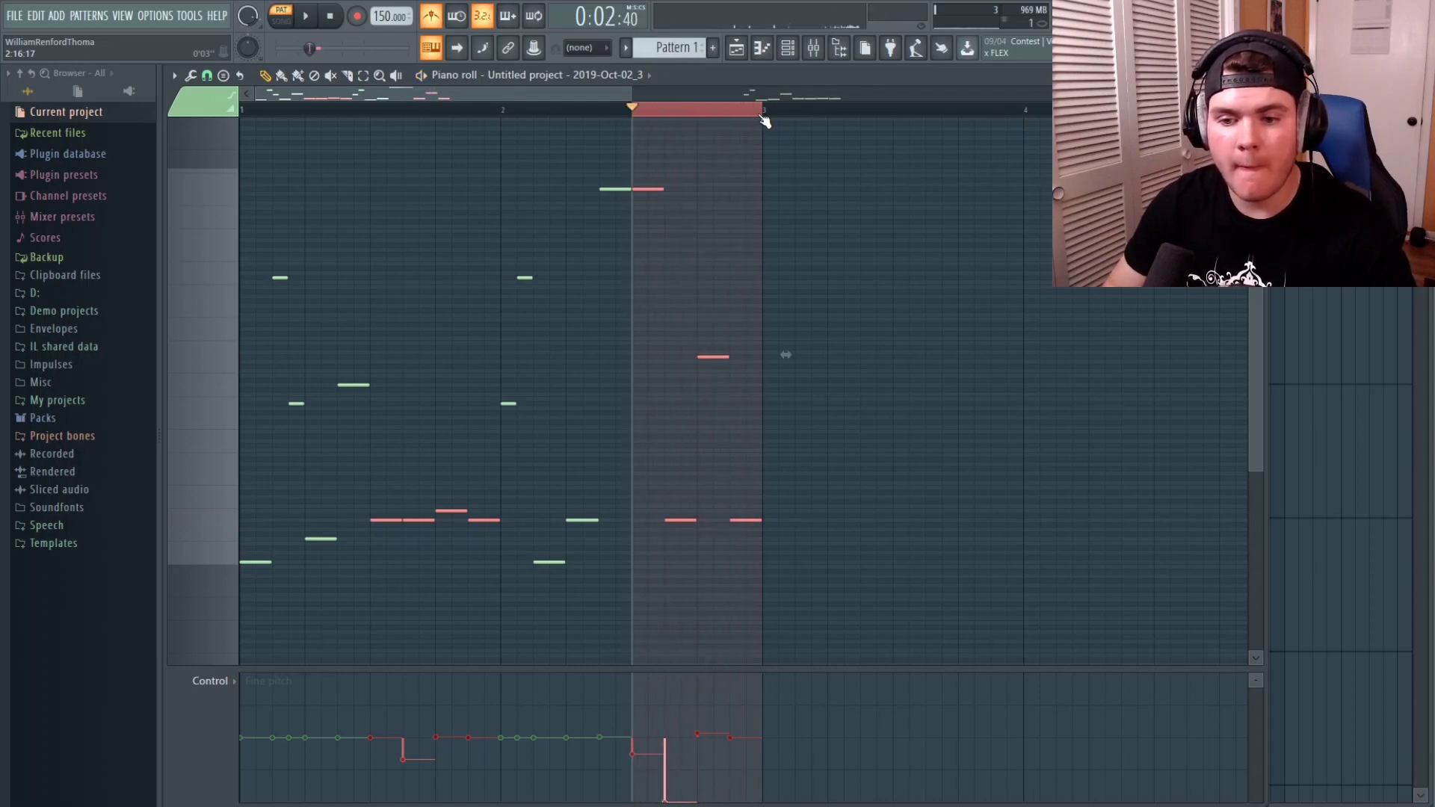
pyautogui.moveTo(762, 118); pyautogui.dragTo(628, 118)
pyautogui.doubleClick(628, 118)
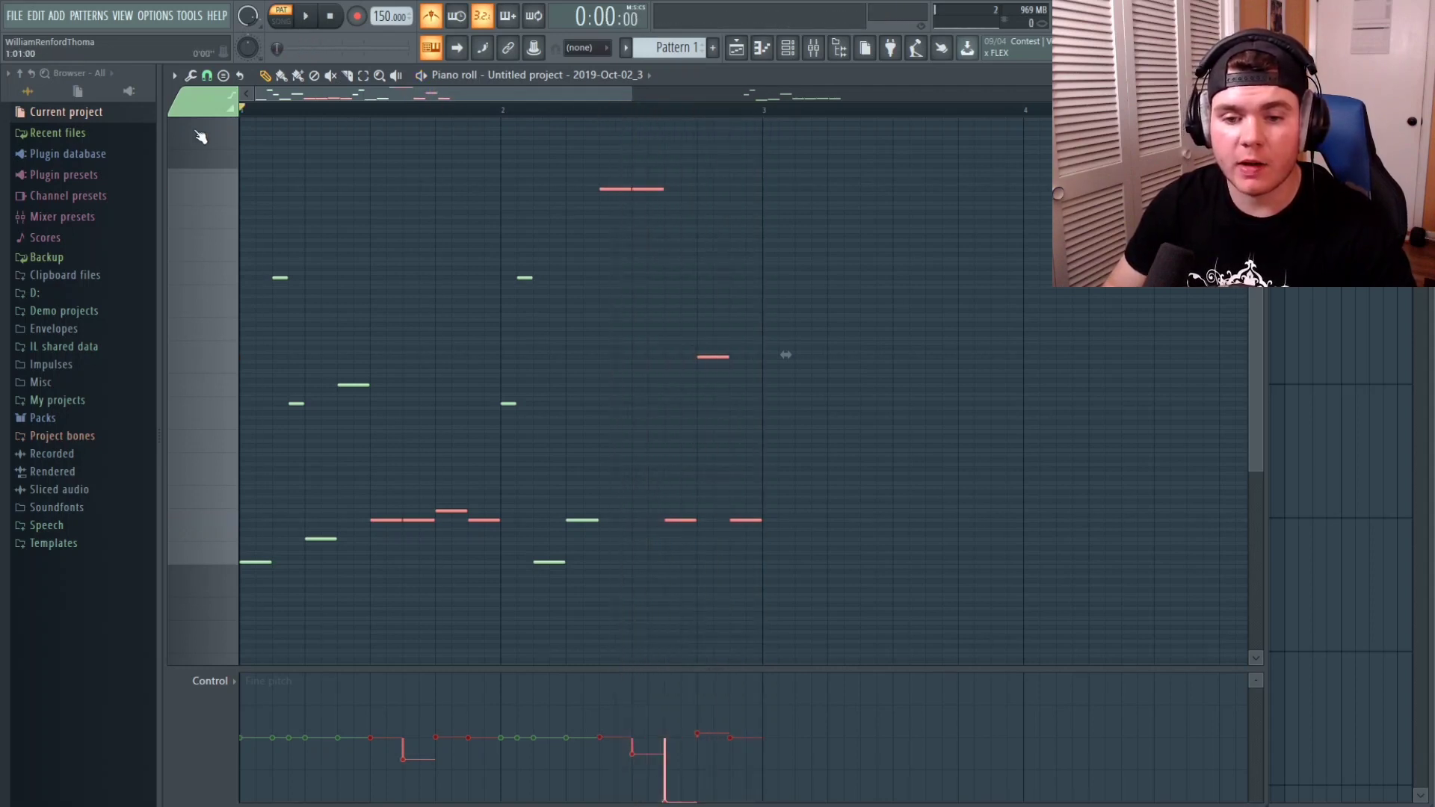
# - Clear the bar 1 loop, play the melody, and add then remove a test note
pyautogui.moveTo(505, 114); pyautogui.dragTo(108, 122)
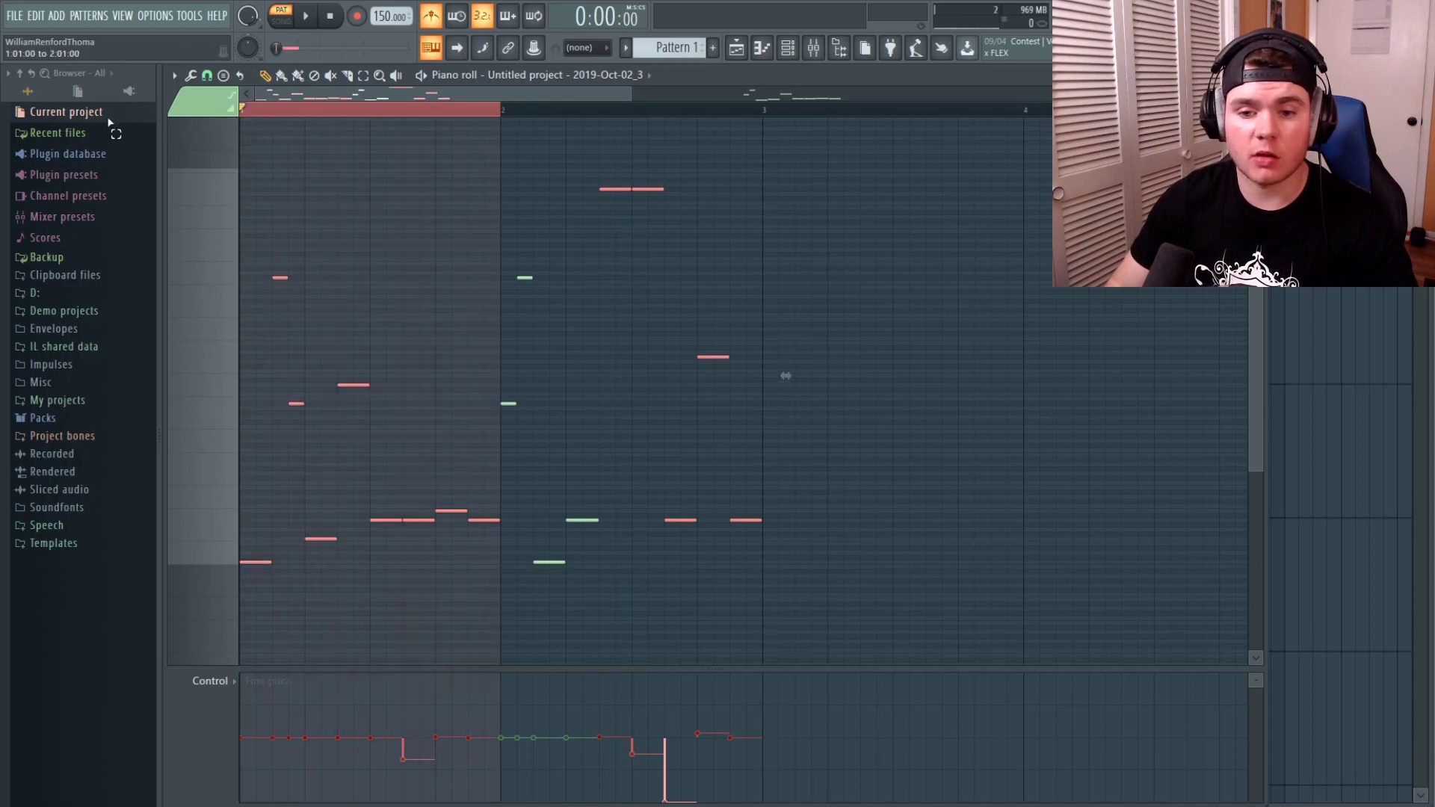
pyautogui.moveTo(465, 112); pyautogui.dragTo(240, 113)
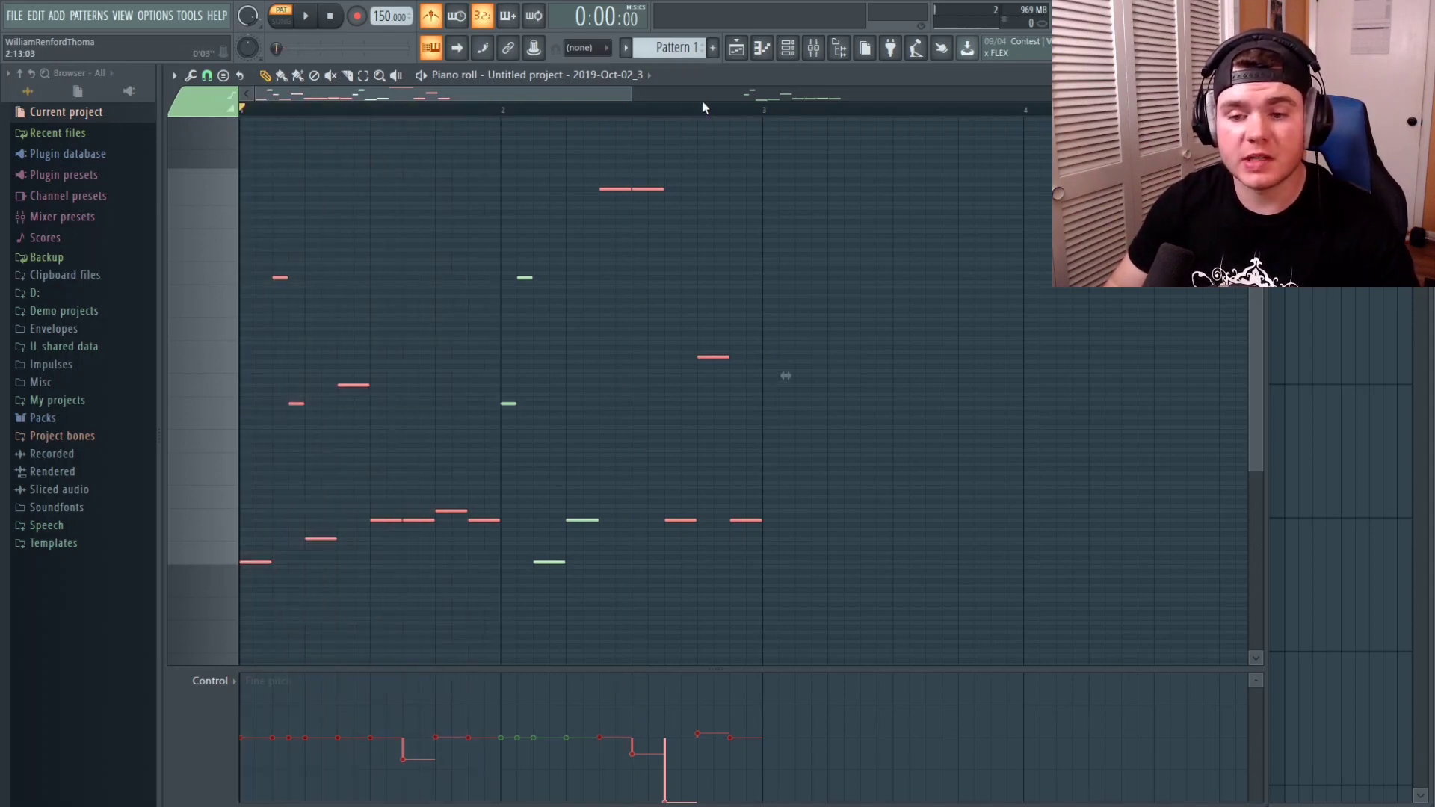
pyautogui.moveTo(770, 116)
pyautogui.mouseDown()
pyautogui.moveTo(504, 122)
pyautogui.moveTo(765, 114)
pyautogui.mouseUp()
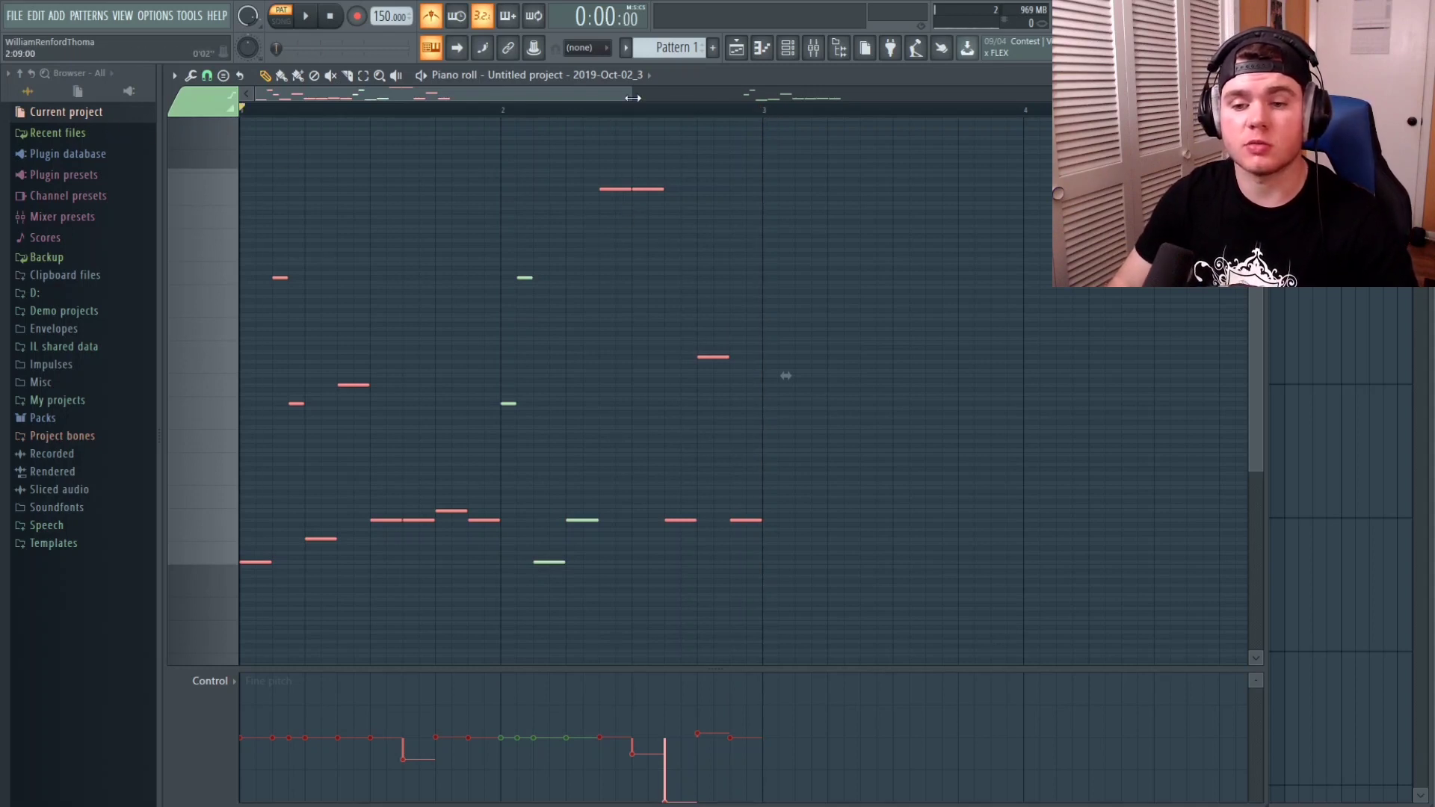
pyautogui.moveTo(634, 98); pyautogui.dragTo(577, 98)
pyautogui.rightClick(486, 89)
pyautogui.click(365, 107)
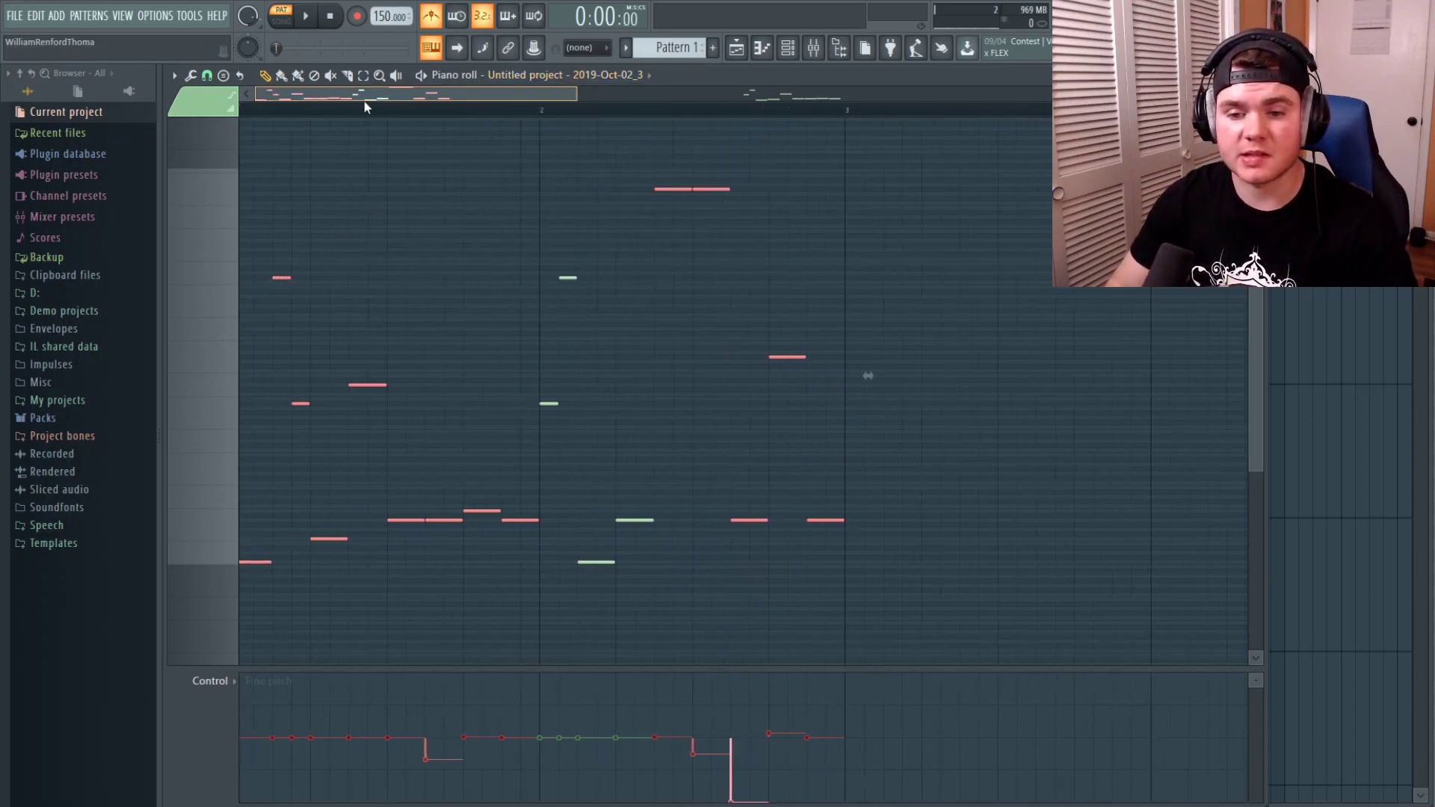
pyautogui.press('space')
pyautogui.click(1100, 417)
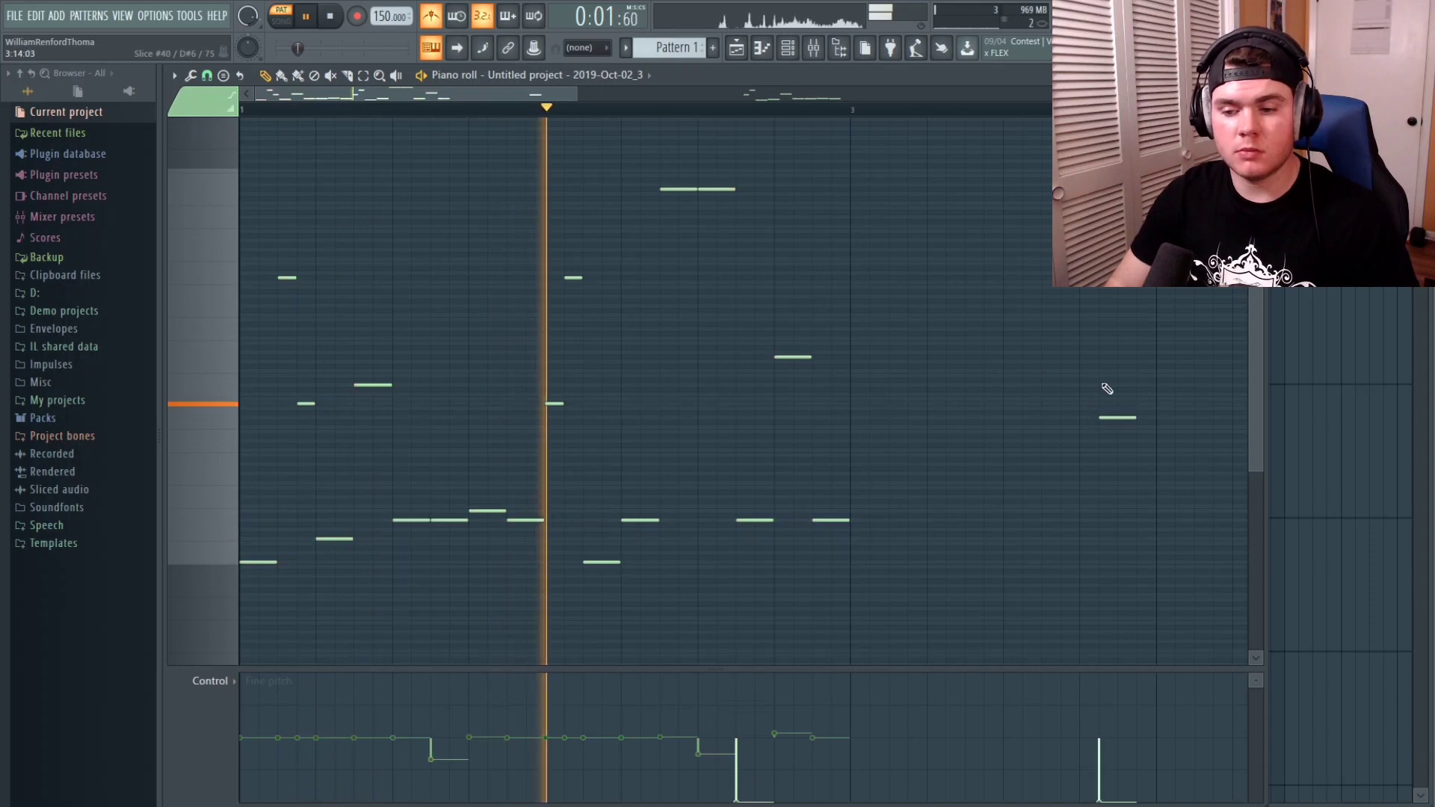
pyautogui.rightClick(1117, 417)
# - Select all melody notes and copy the two-bar phrase to repeat from bar 3
pyautogui.press('space')
pyautogui.scroll(-2, 760, 579)
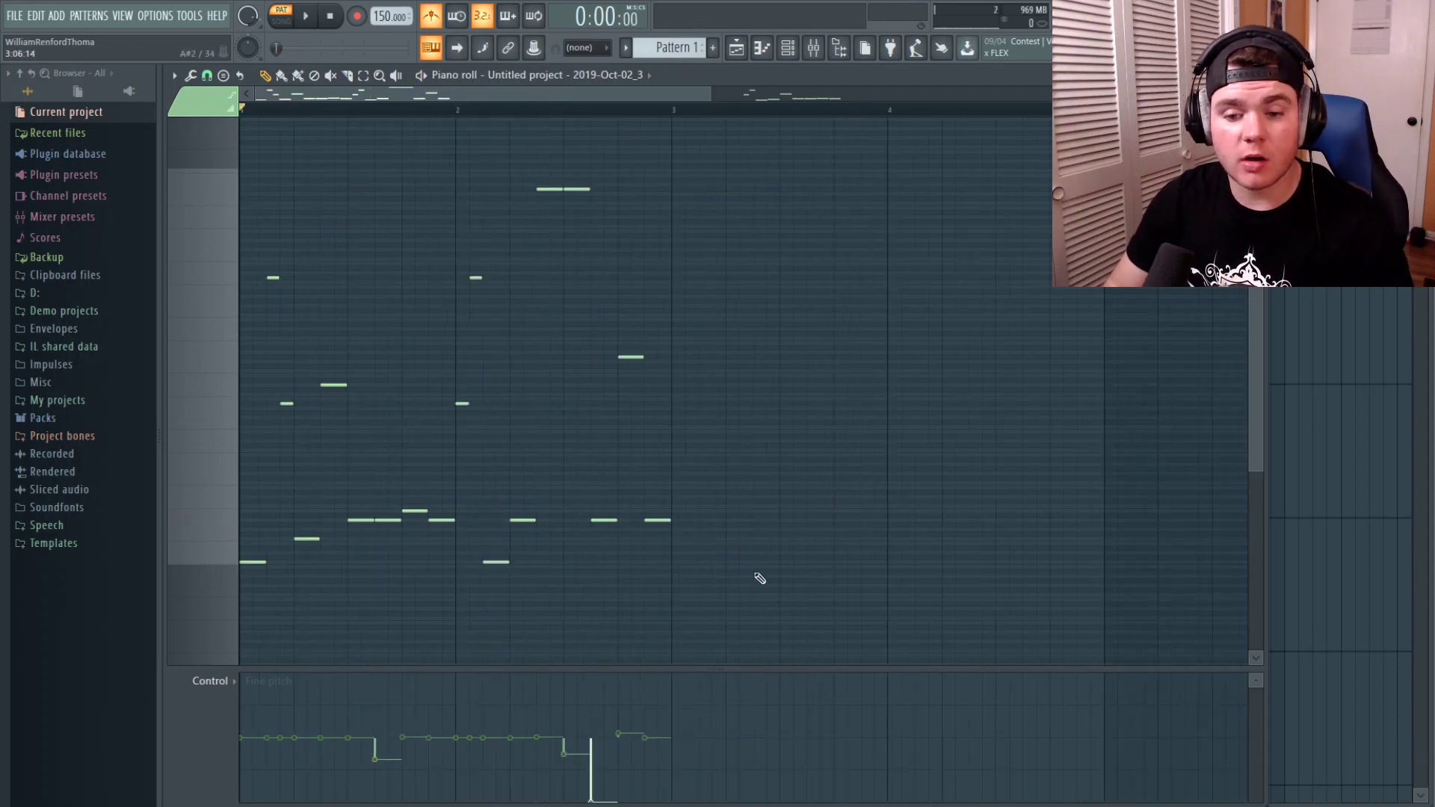
pyautogui.moveTo(832, 606); pyautogui.dragTo(239, 159)
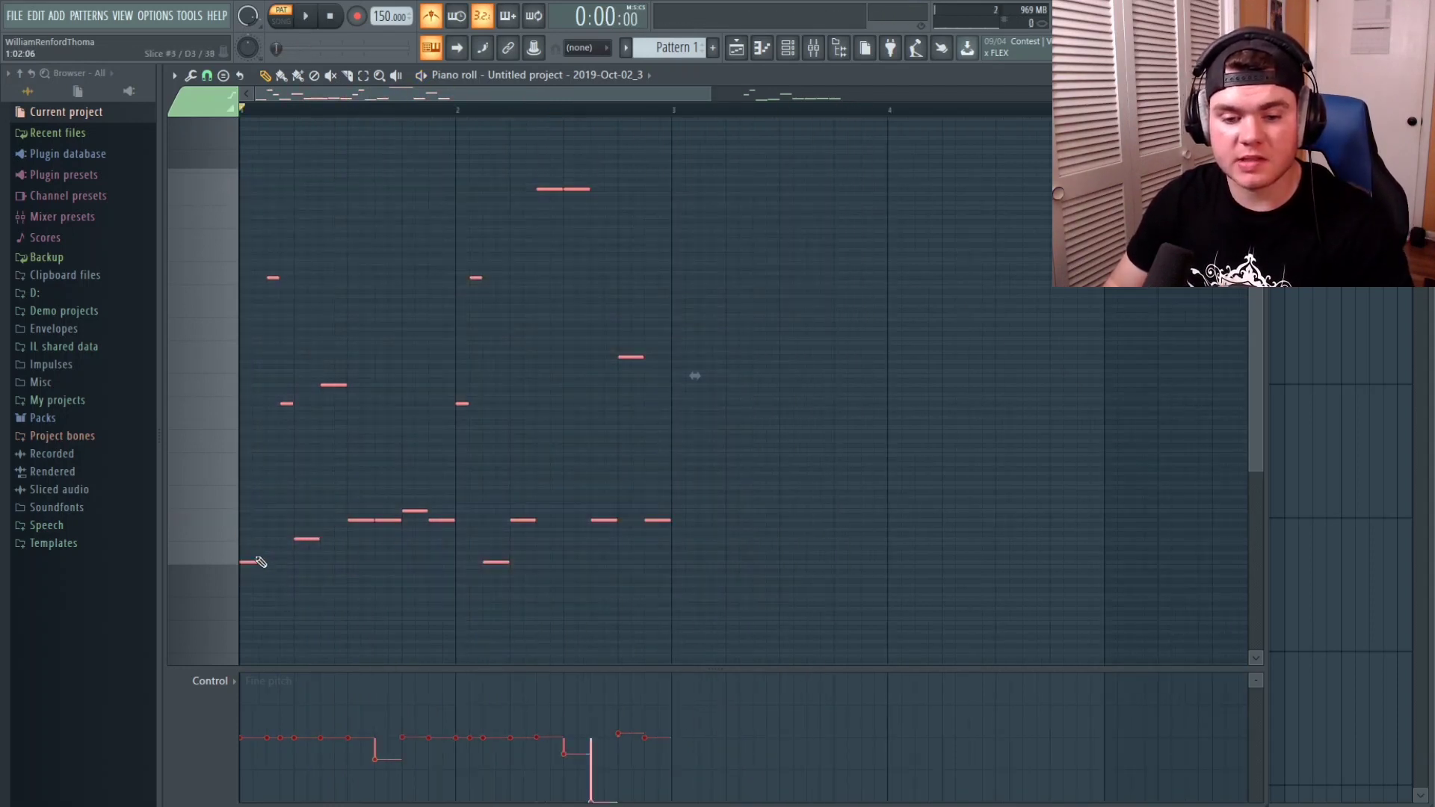
pyautogui.moveTo(253, 565); pyautogui.dragTo(686, 563)
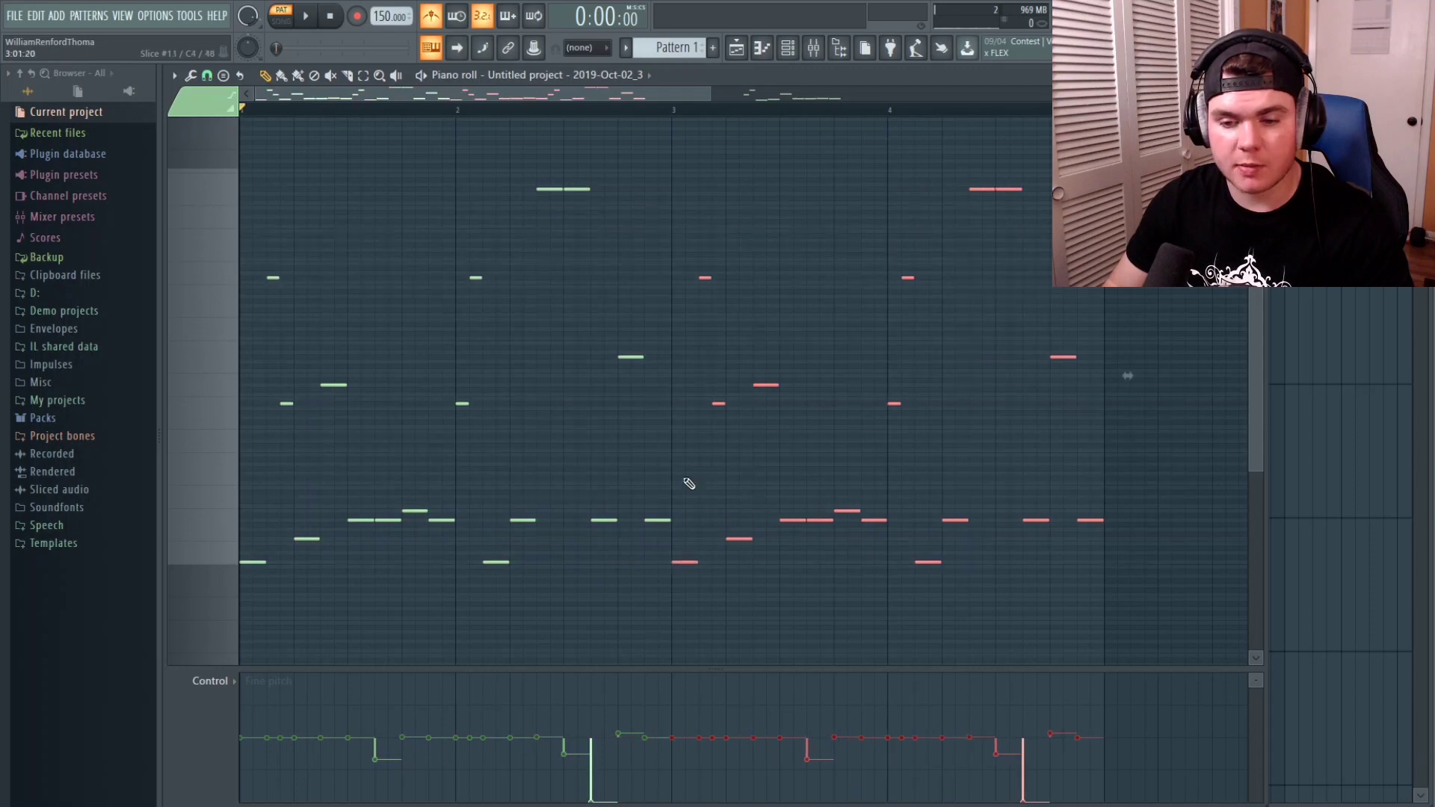
# - Play the melody from bar 3, then from bar 1
pyautogui.click(672, 110)
pyautogui.press('space')
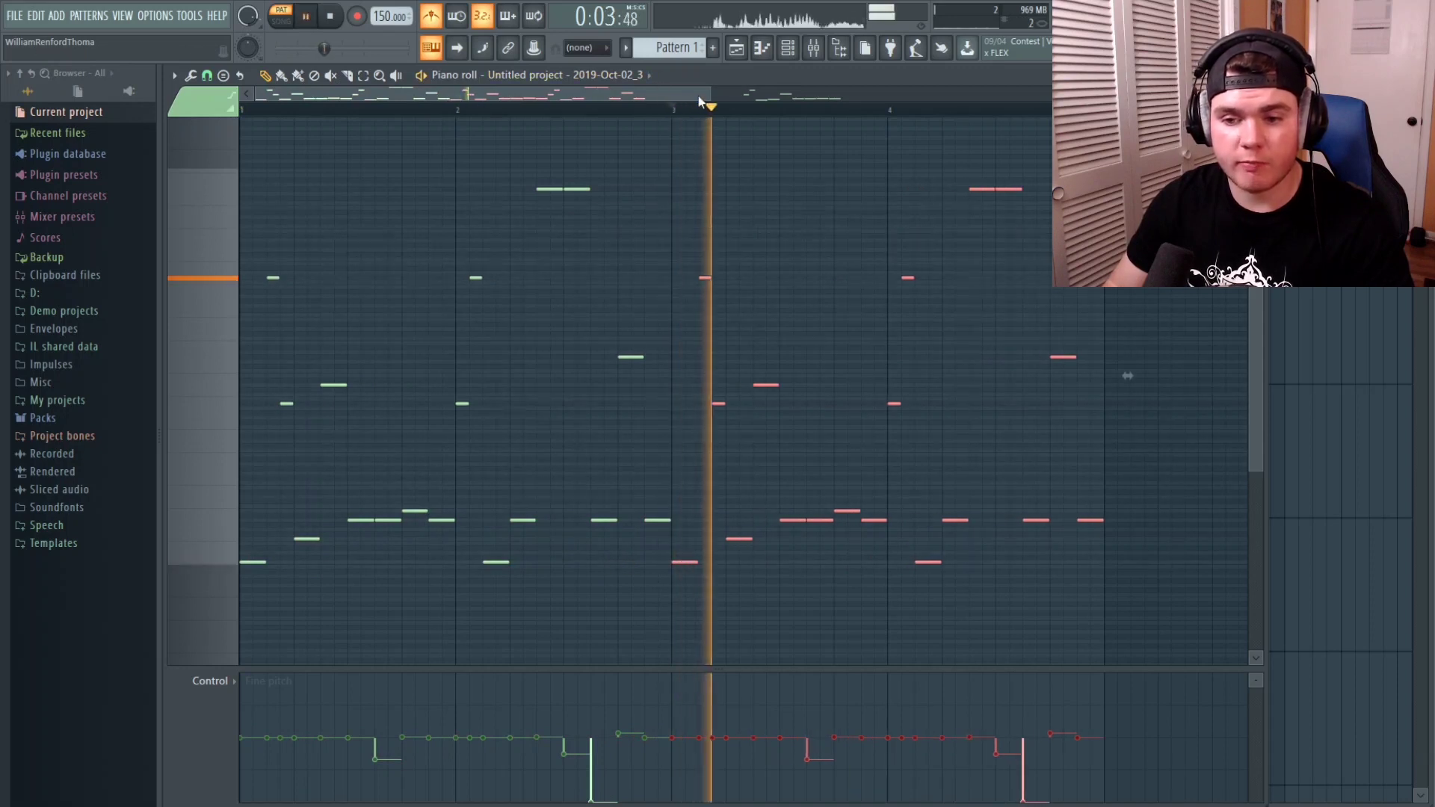
pyautogui.press('space')
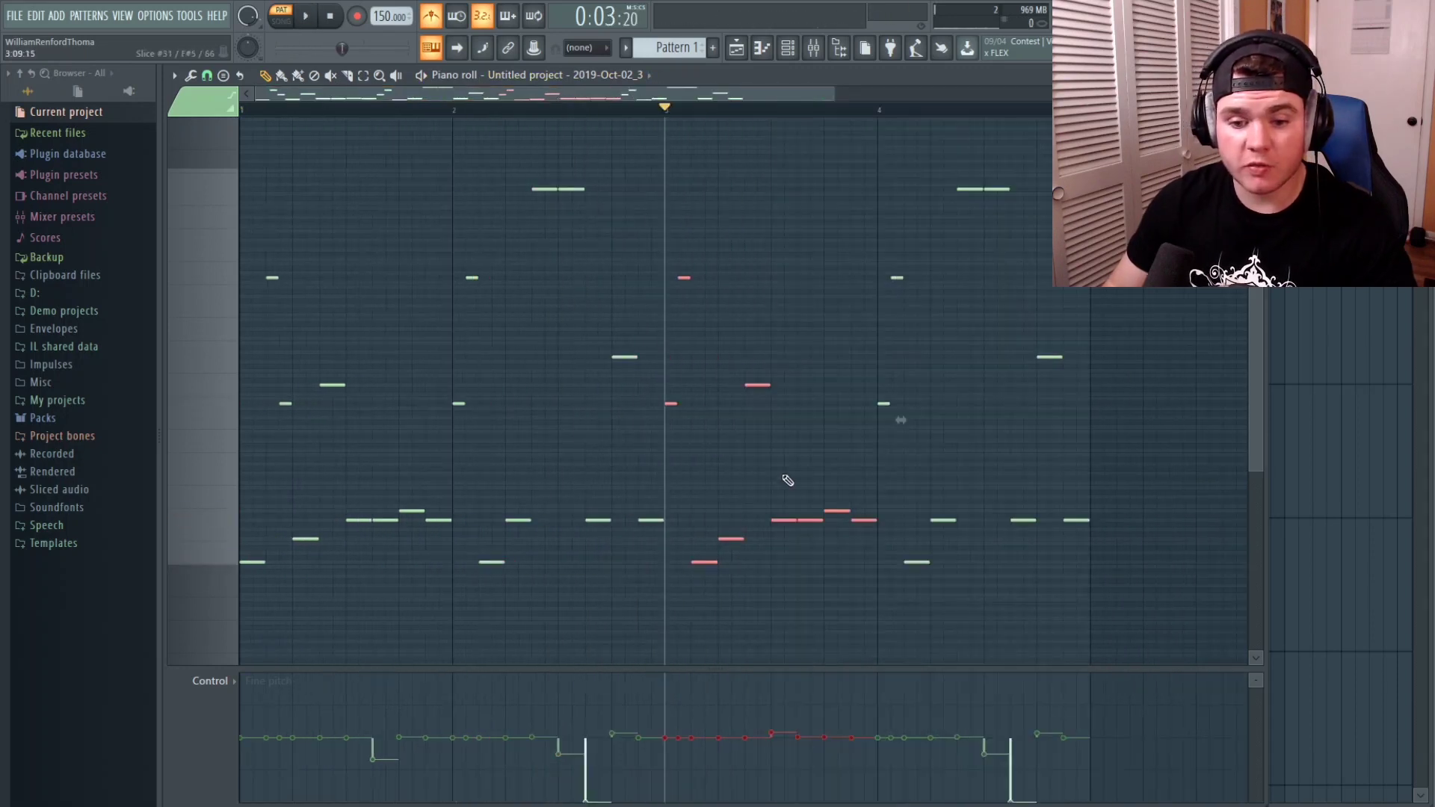
pyautogui.click(277, 109)
pyautogui.press('space')
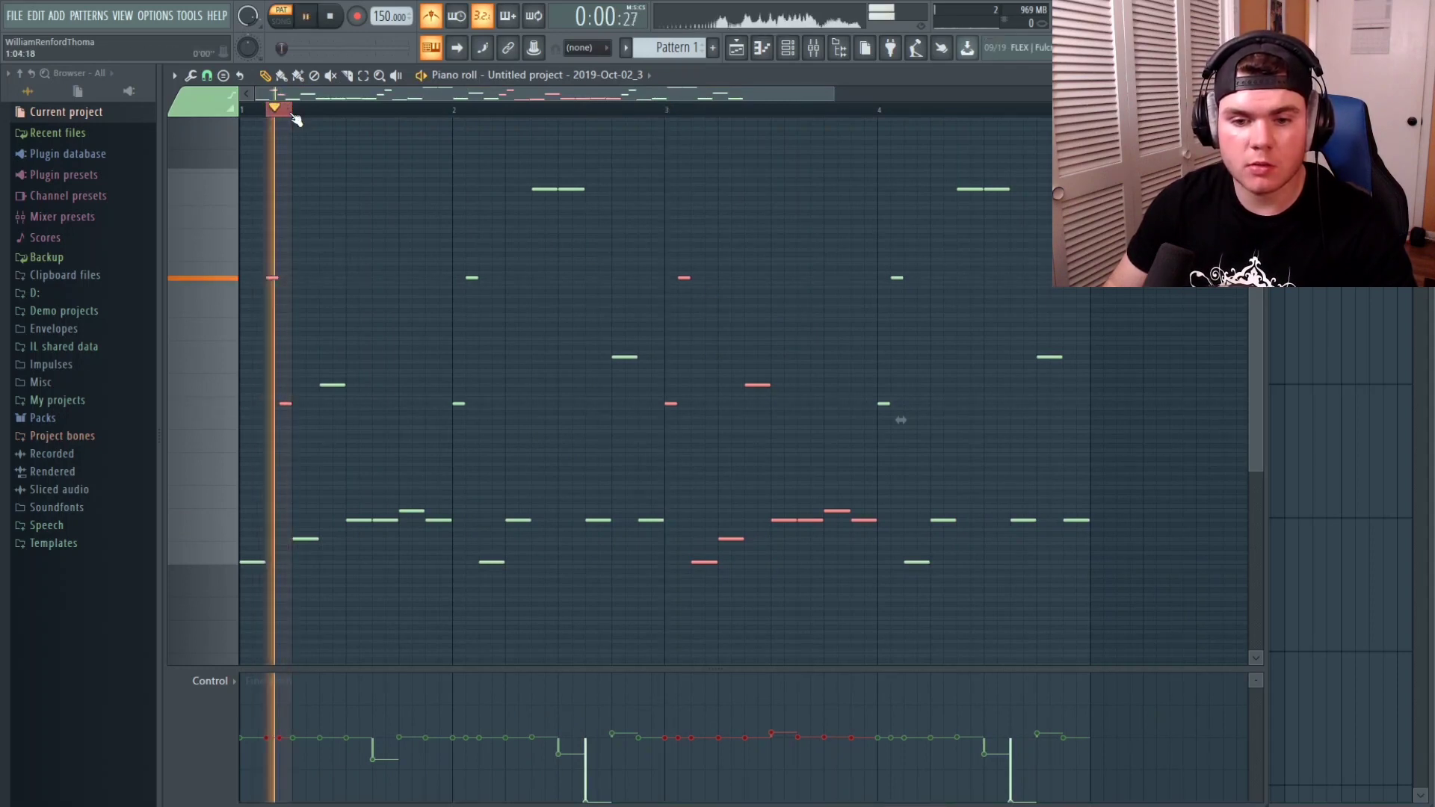
pyautogui.press('space')
pyautogui.click(244, 112)
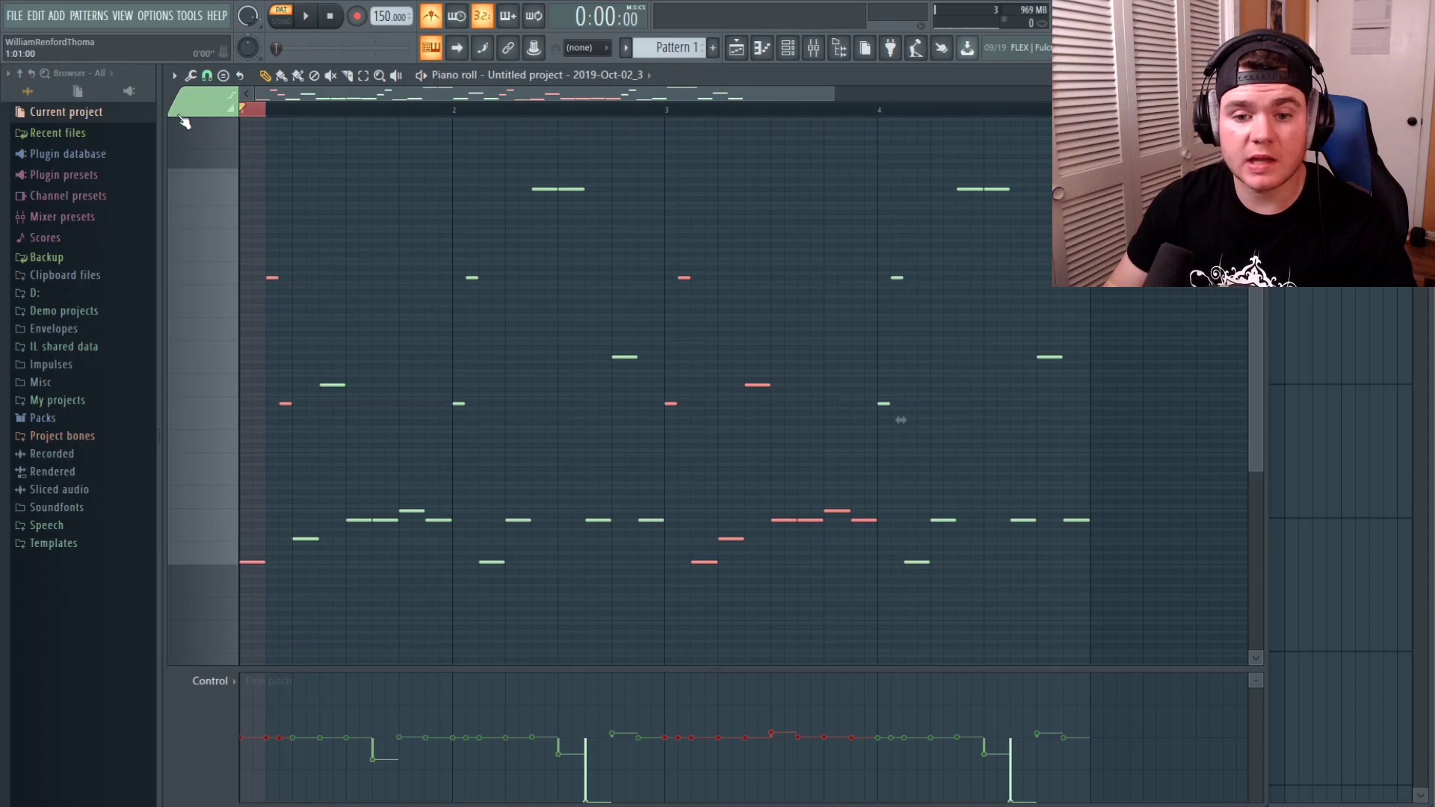
# - Loop and audition the first beats of bar 1 and bar 3, then the middle of bar 3
pyautogui.moveTo(247, 112); pyautogui.dragTo(294, 111)
pyautogui.press('space')
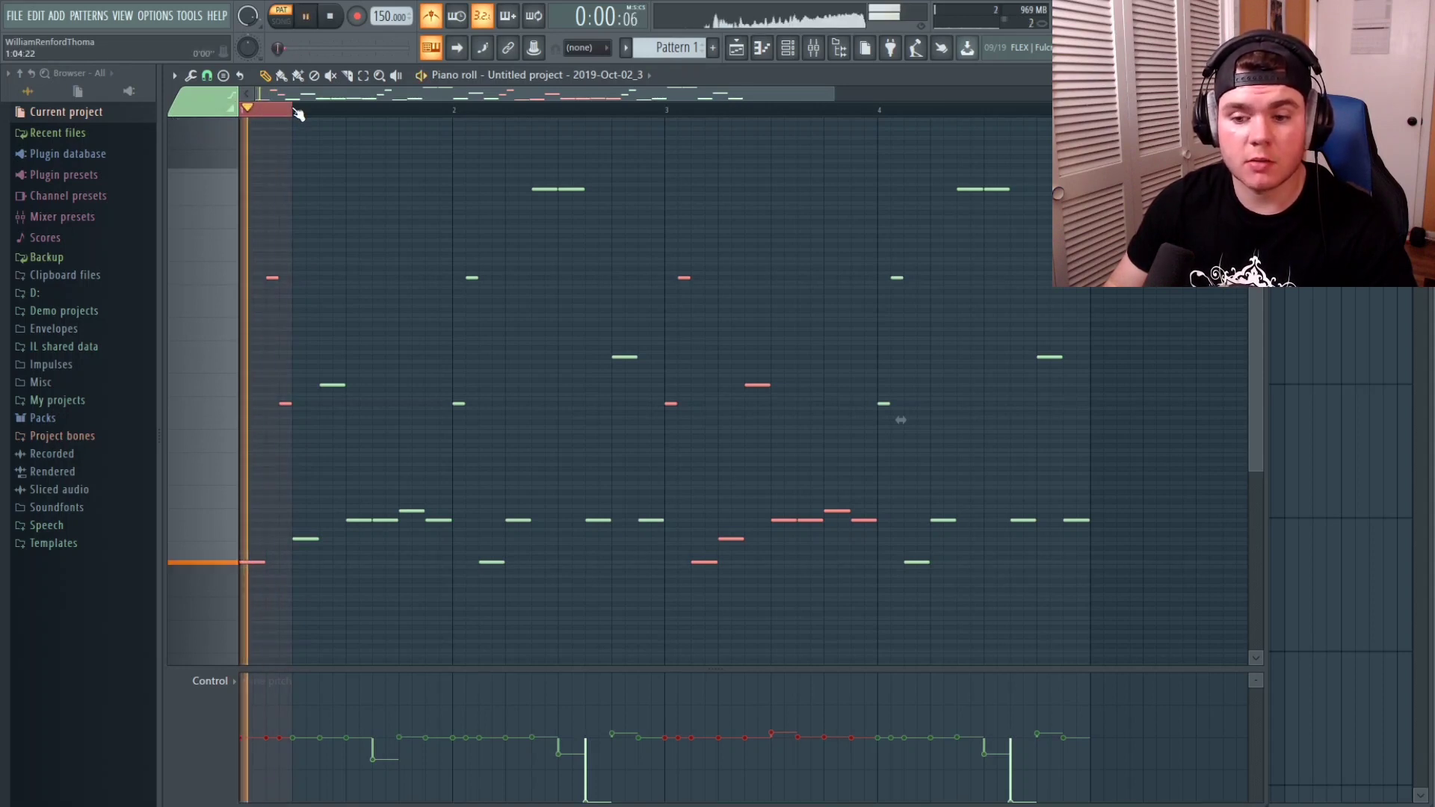
pyautogui.click(246, 113)
pyautogui.press('space')
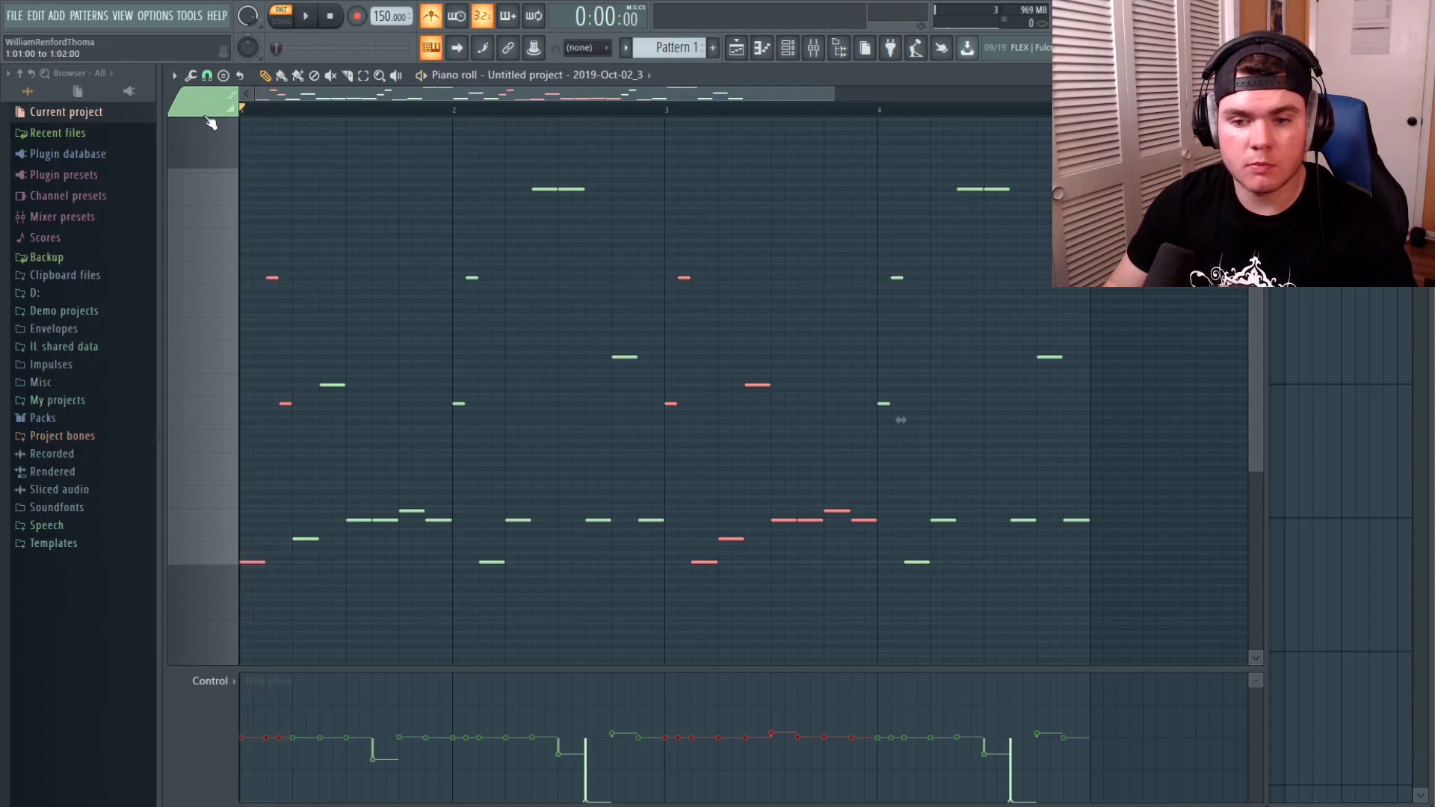
pyautogui.moveTo(686, 116); pyautogui.dragTo(718, 117)
pyautogui.press('space')
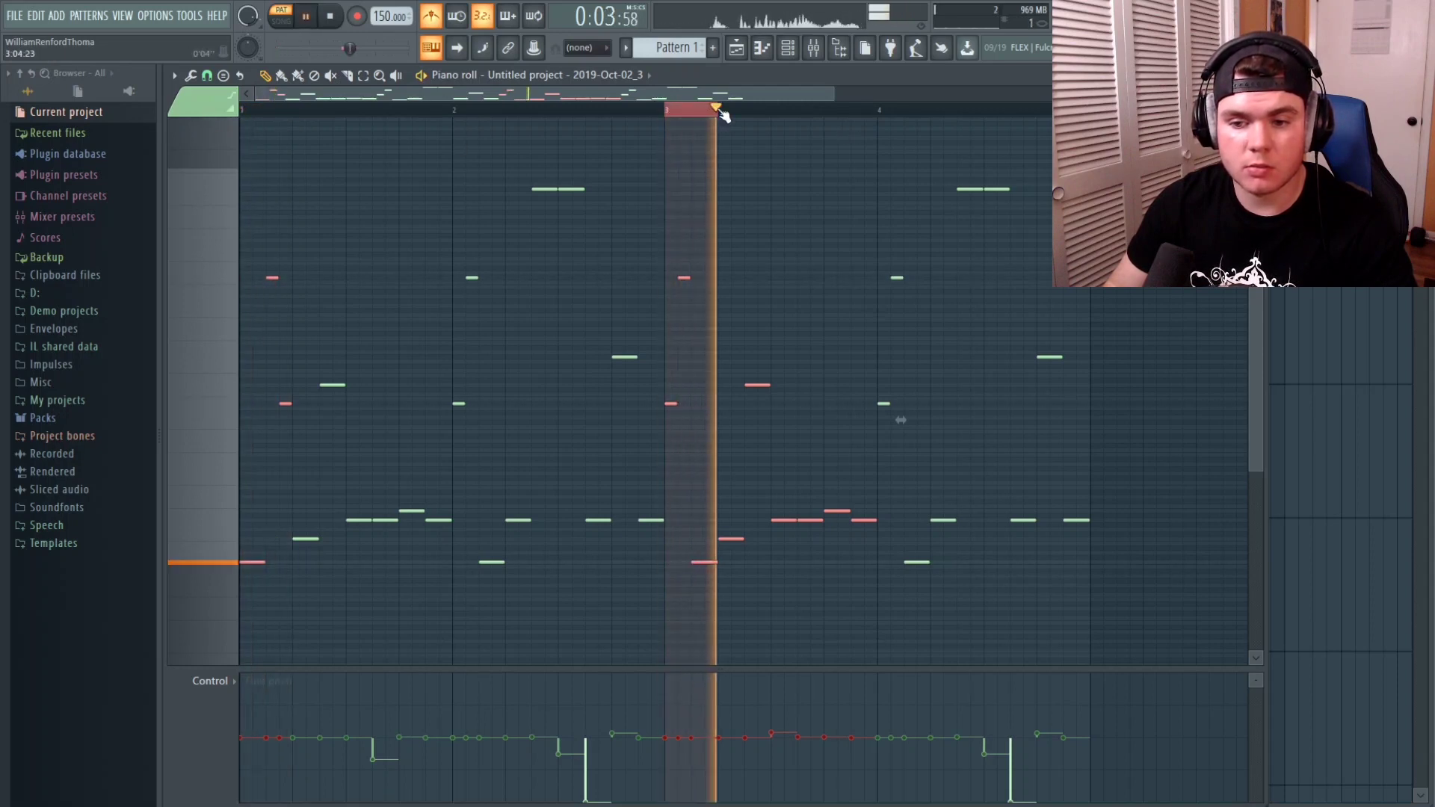
pyautogui.click(772, 112)
pyautogui.press('space')
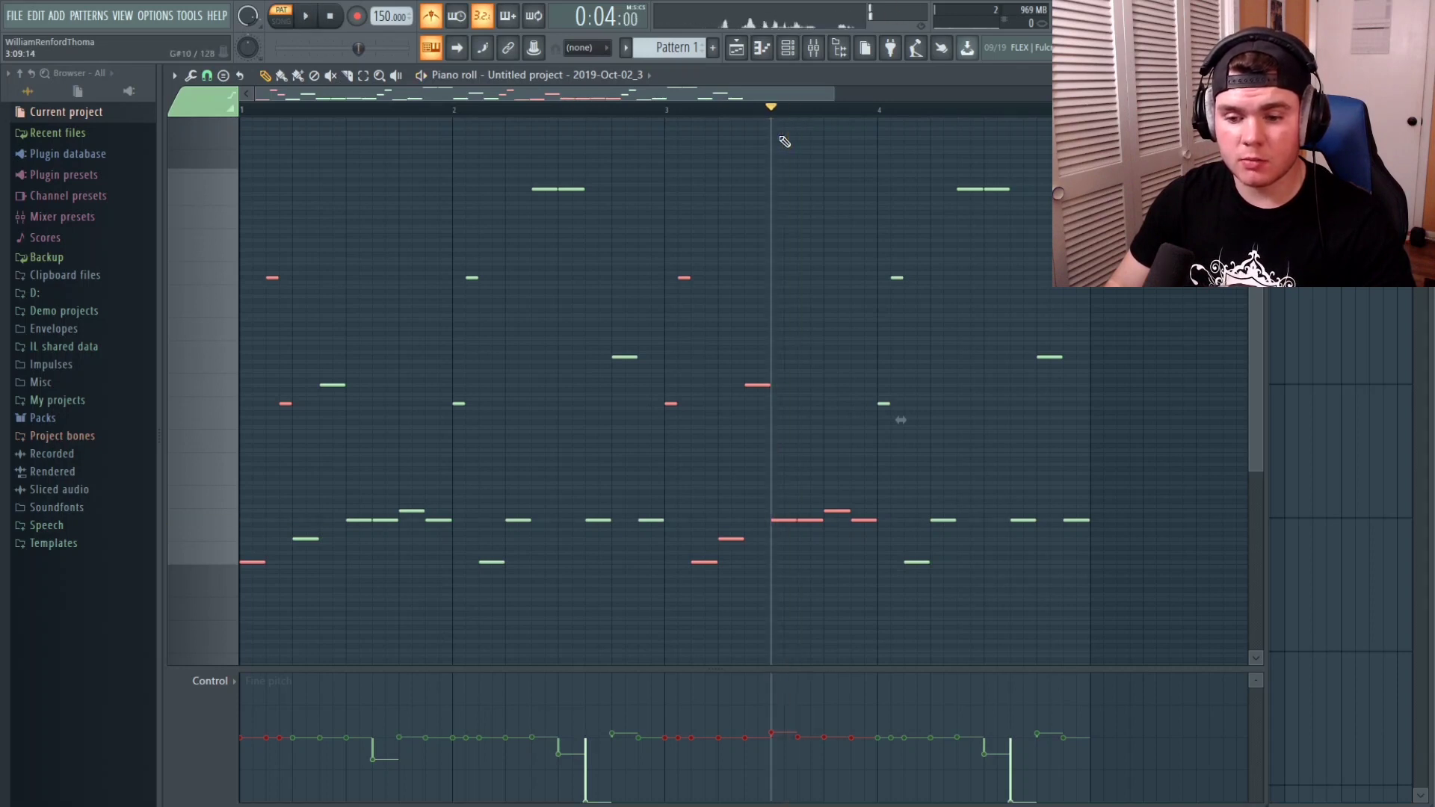
pyautogui.press('space')
pyautogui.press('space')
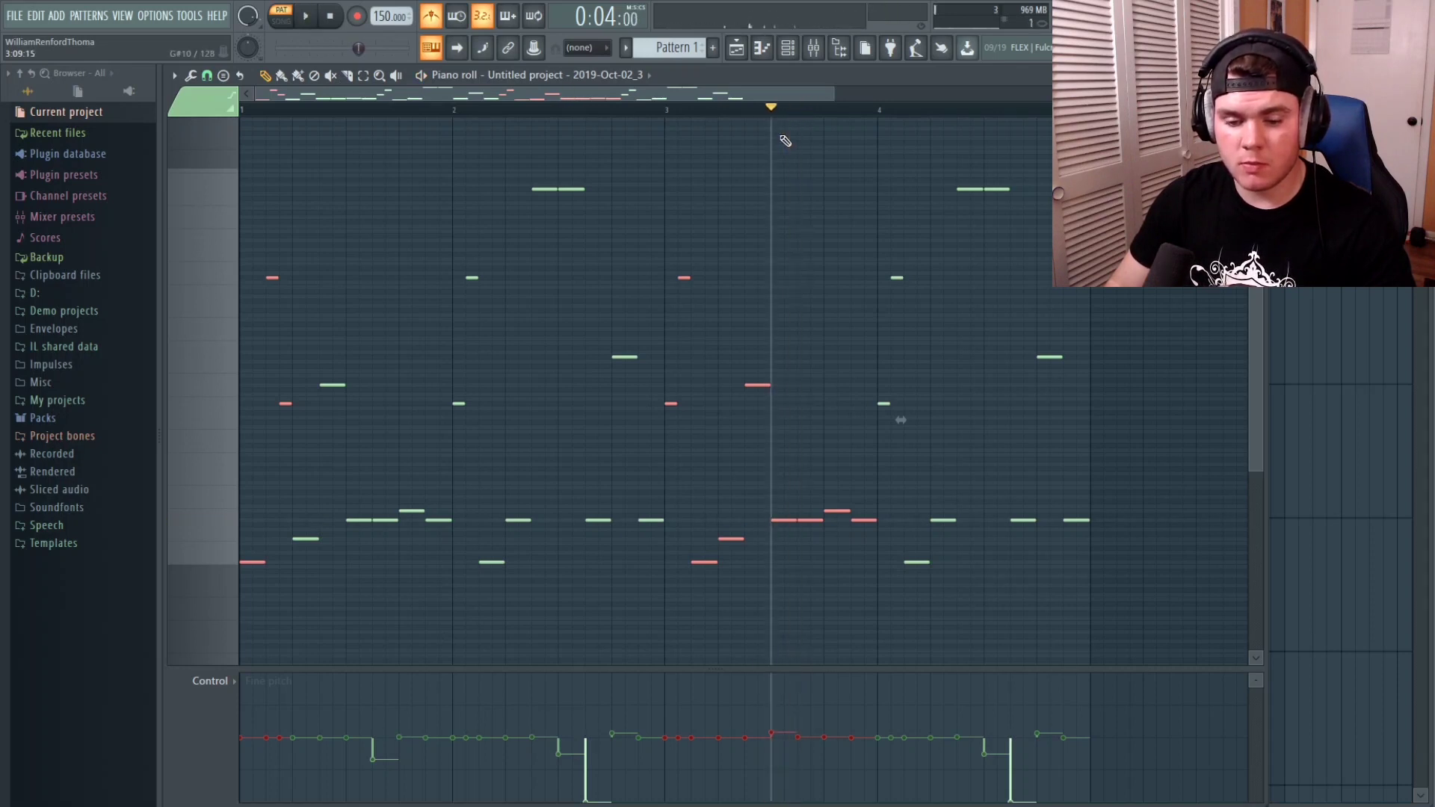
# - Set the song position just before bar 3 and play the melody from there
pyautogui.click(386, 110)
pyautogui.click(785, 109)
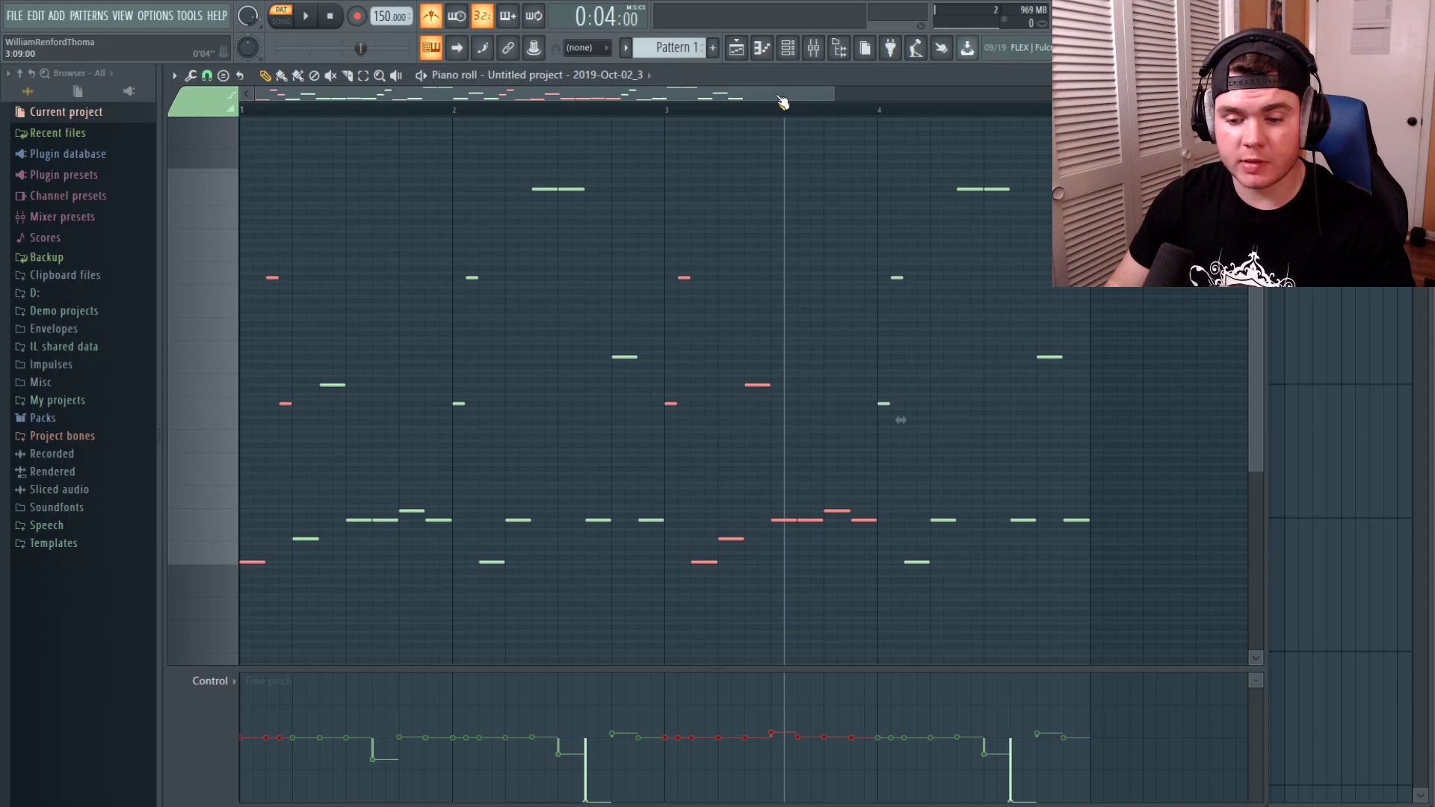
pyautogui.moveTo(797, 109); pyautogui.dragTo(677, 109)
pyautogui.press('space')
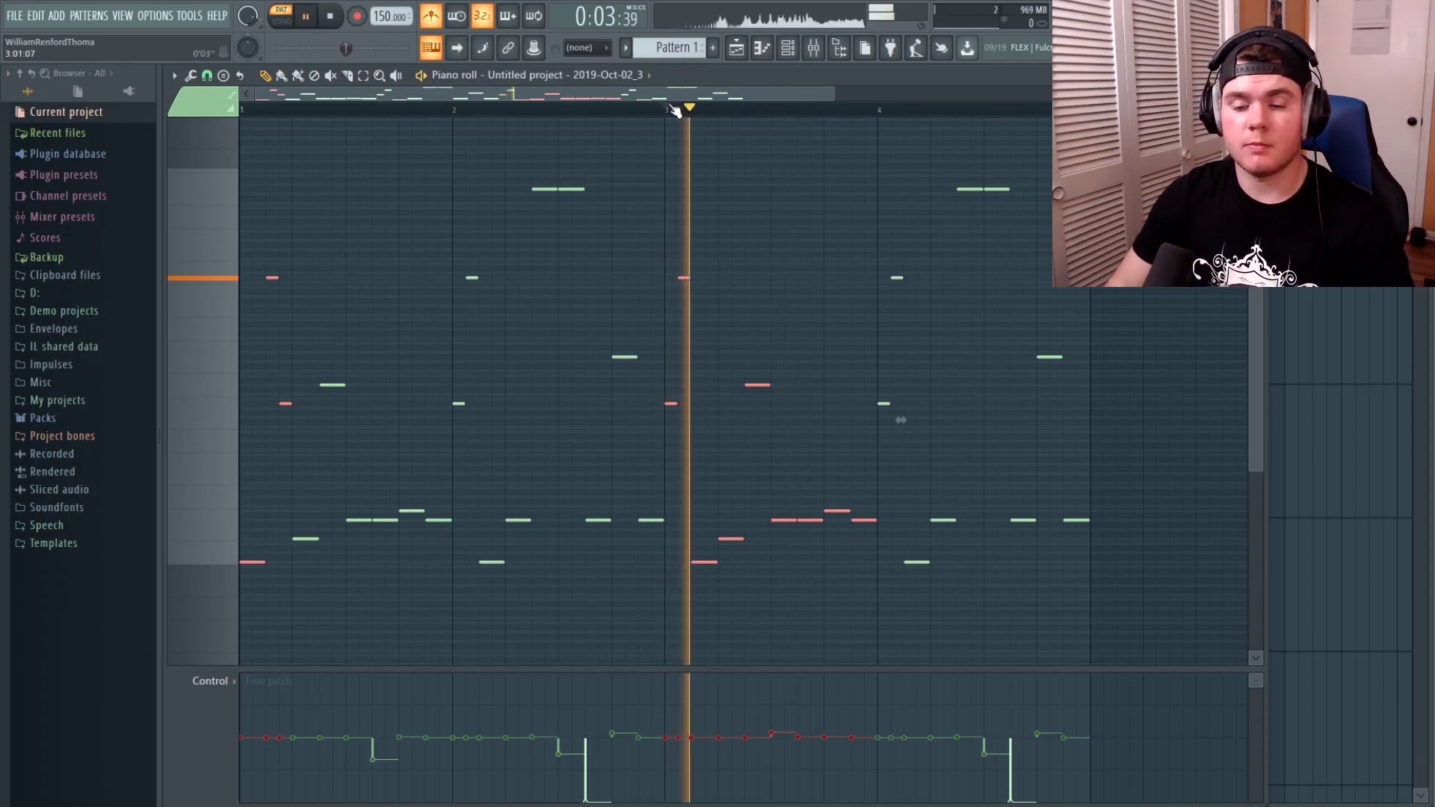
pyautogui.press('space')
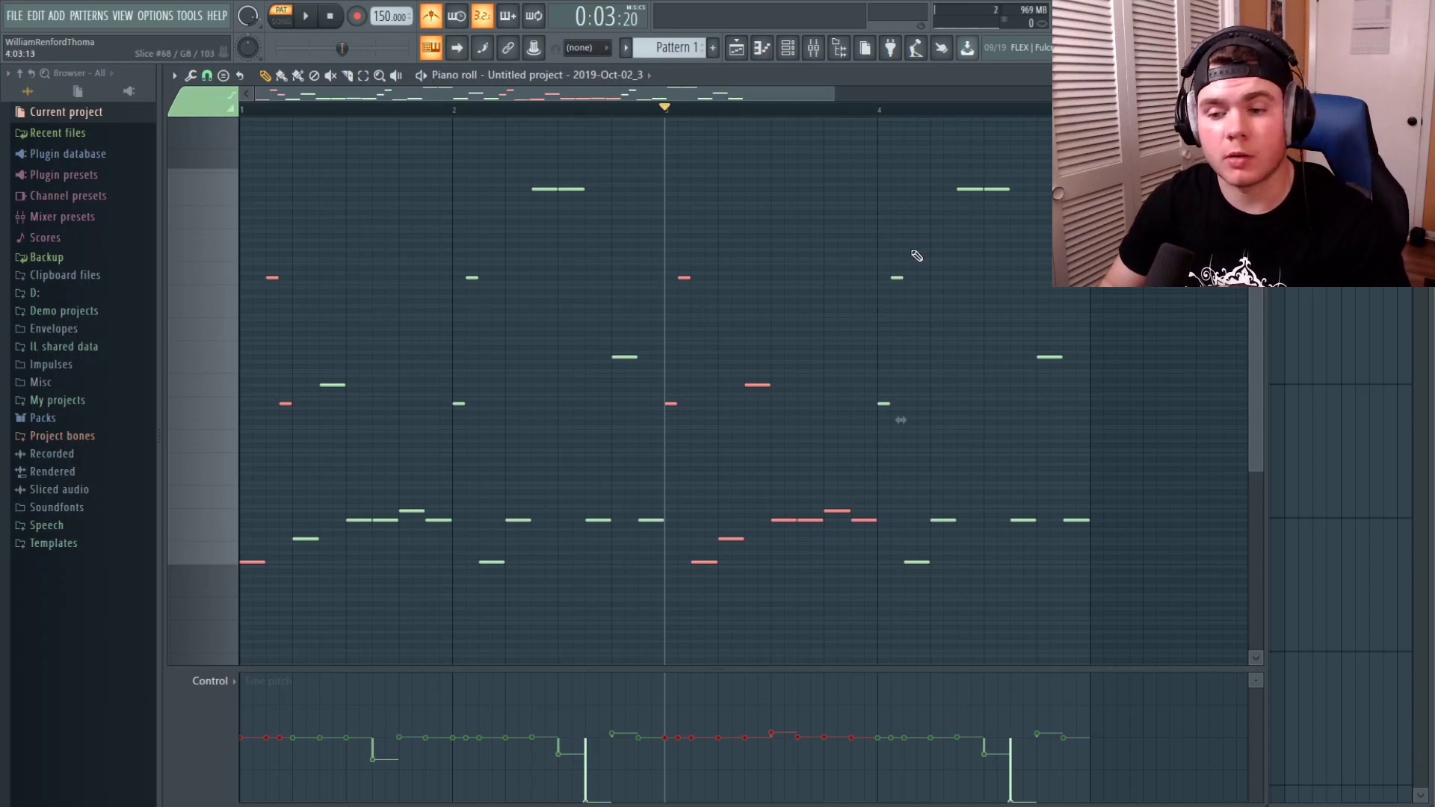
pyautogui.scroll(3, 723, 343)
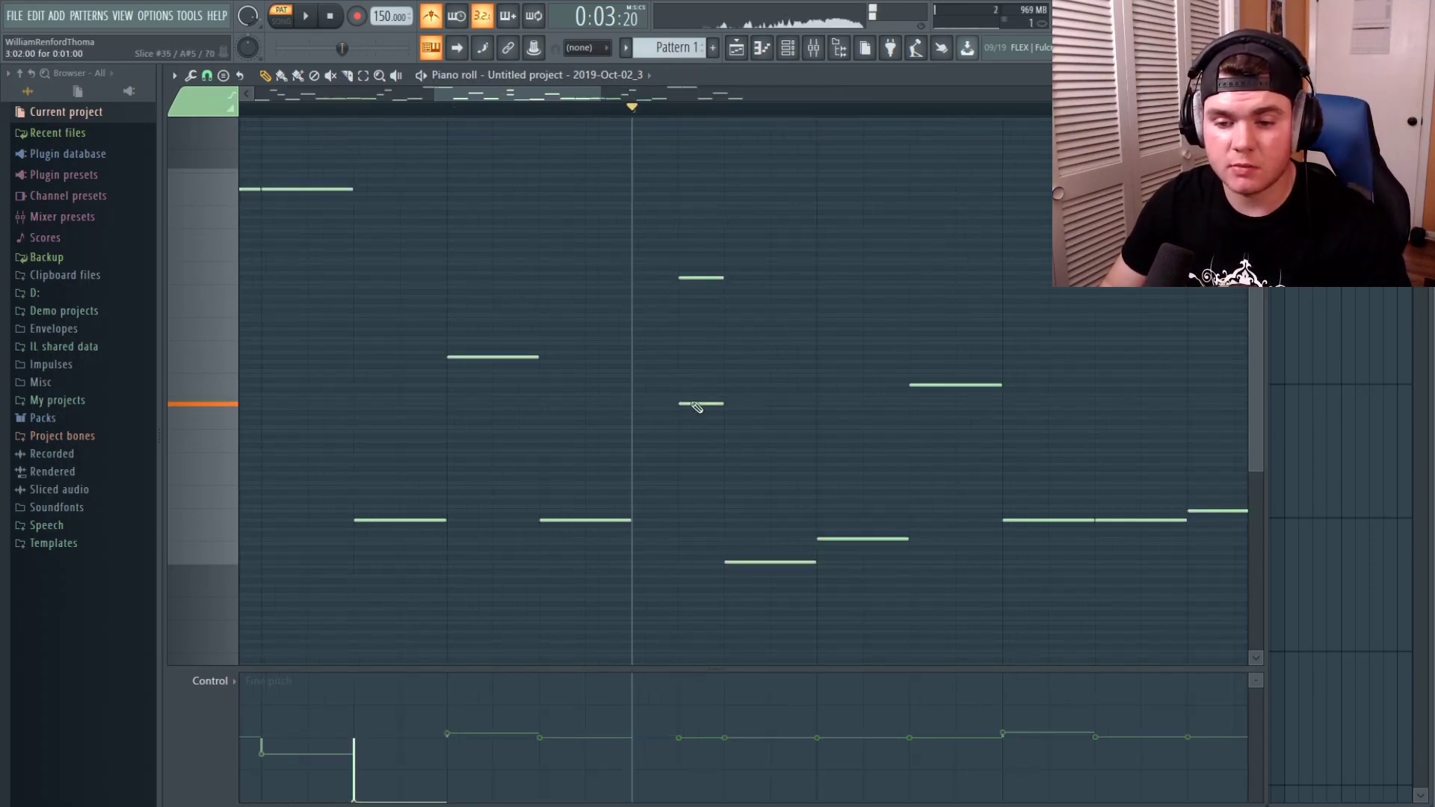
# - Audition from bar 3, then add a Slice #81 chop just past bar 3, nudged one step earlier
pyautogui.press('space')
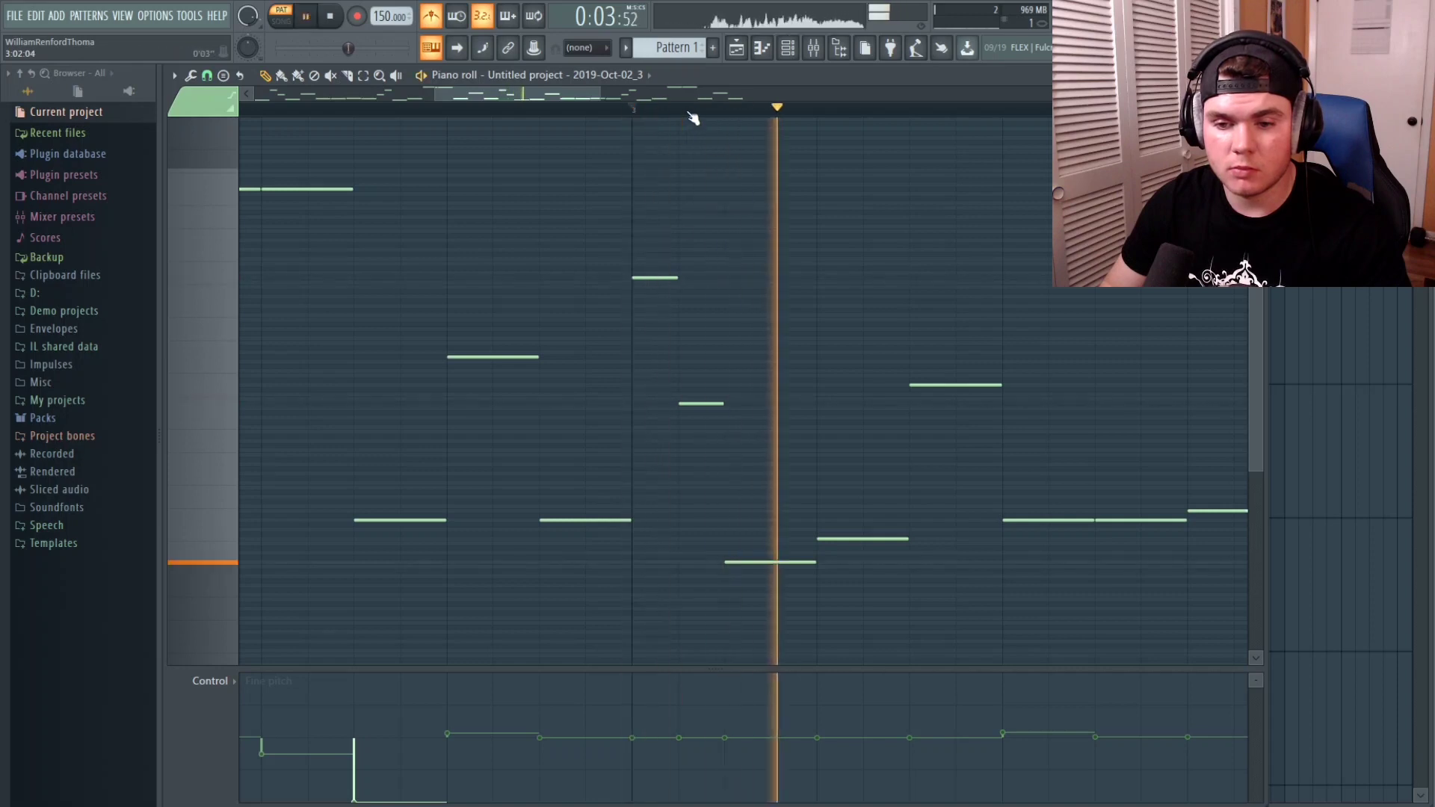
pyautogui.scroll(-5, 688, 112)
pyautogui.press('space')
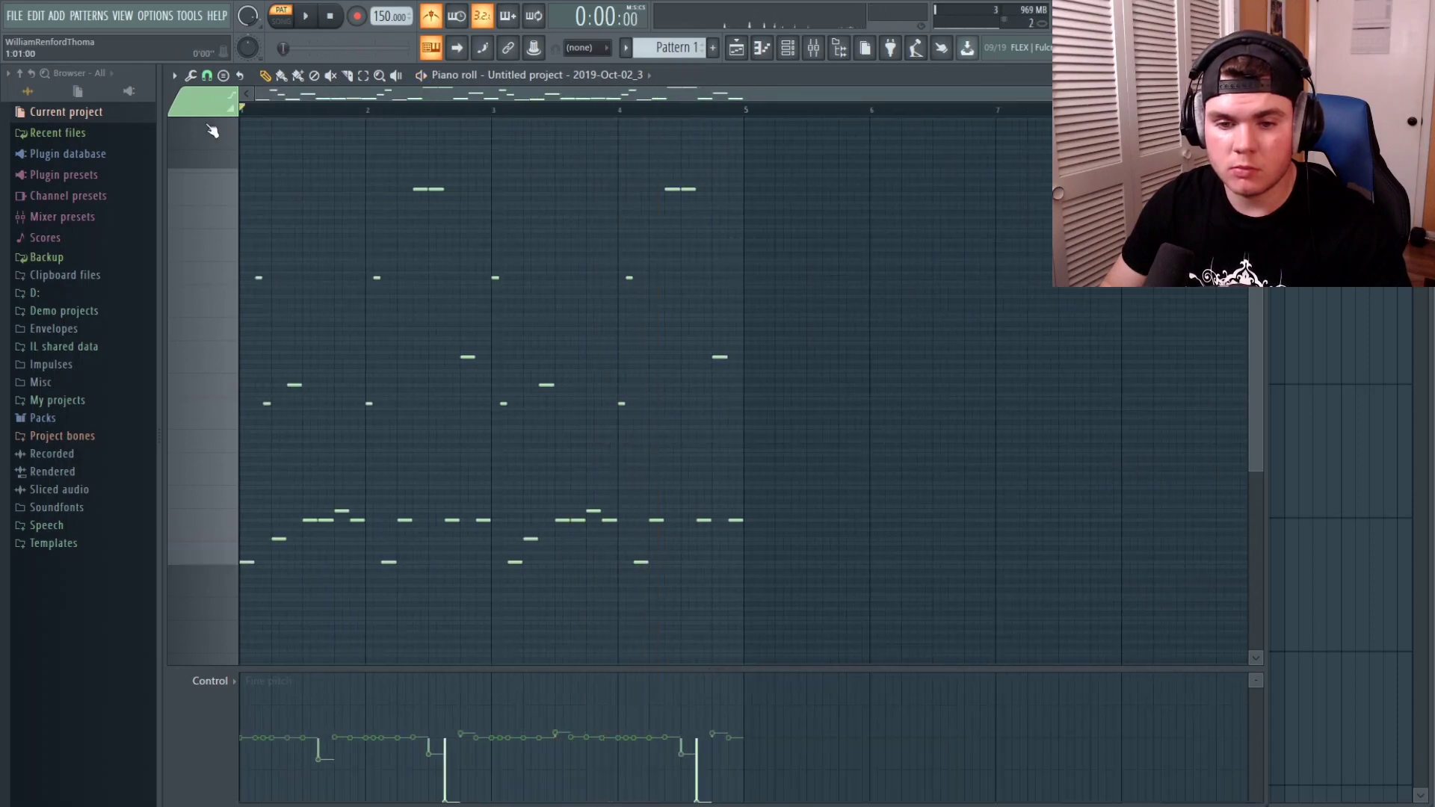
pyautogui.scroll(3, 817, 506)
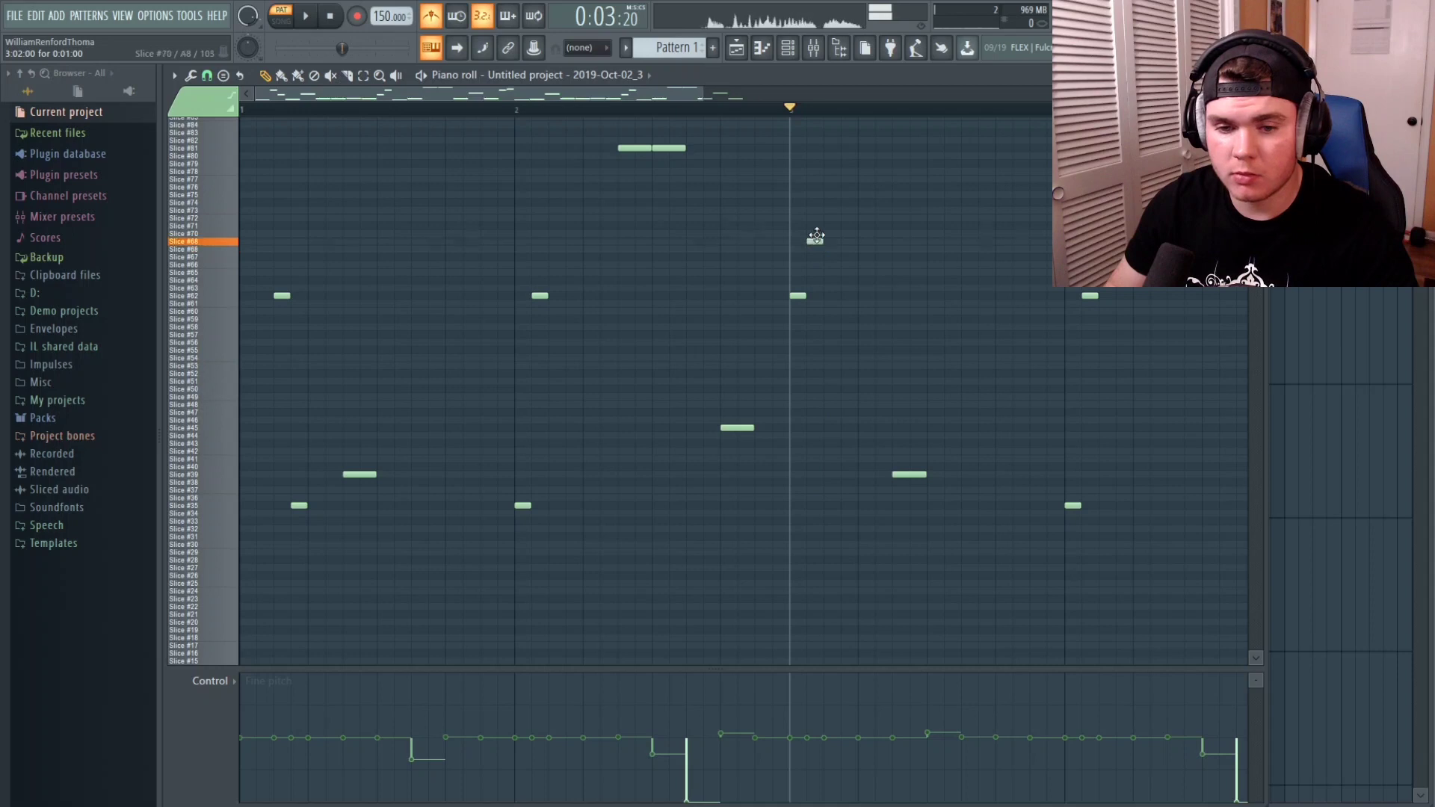
pyautogui.click(813, 148)
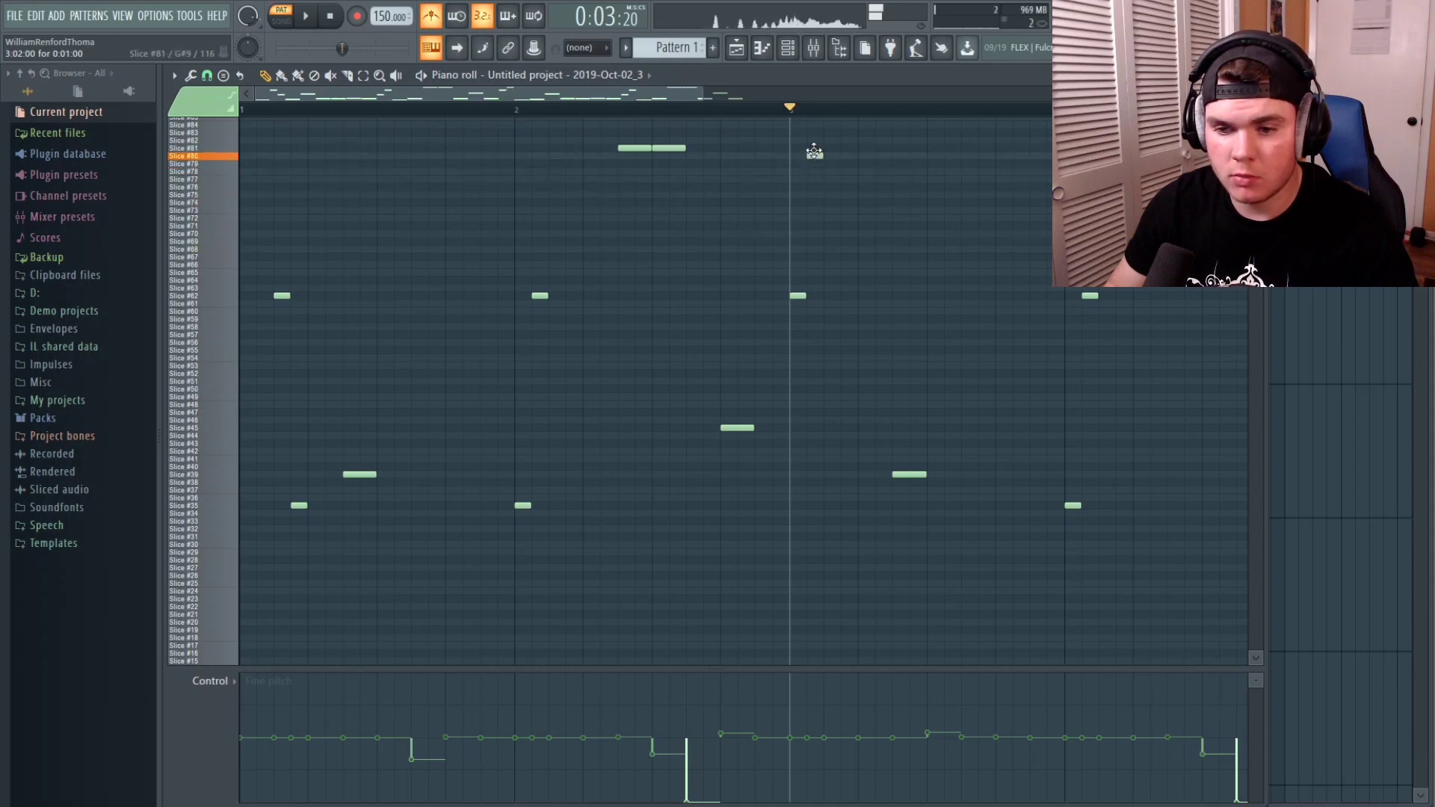
pyautogui.press('space')
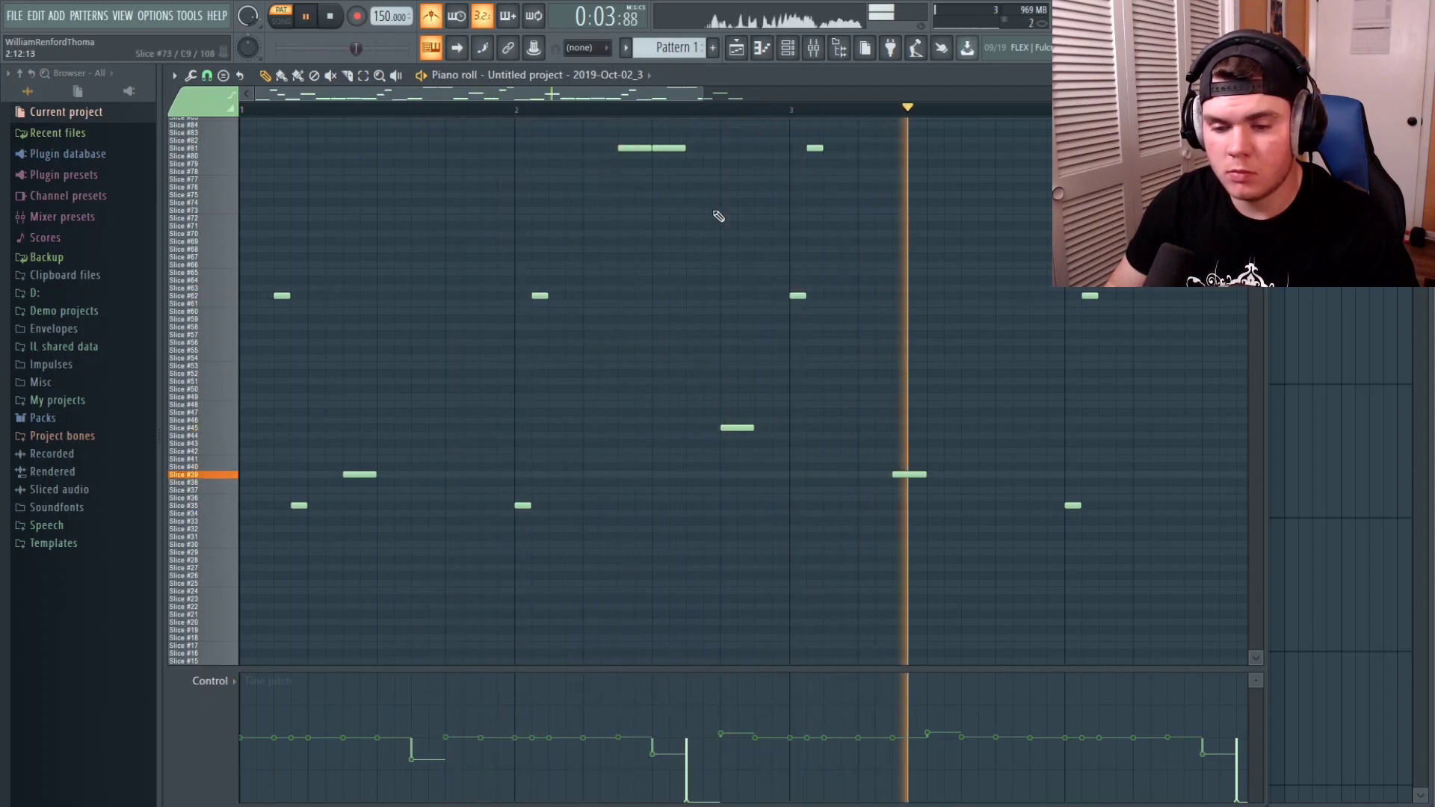
pyautogui.press('space')
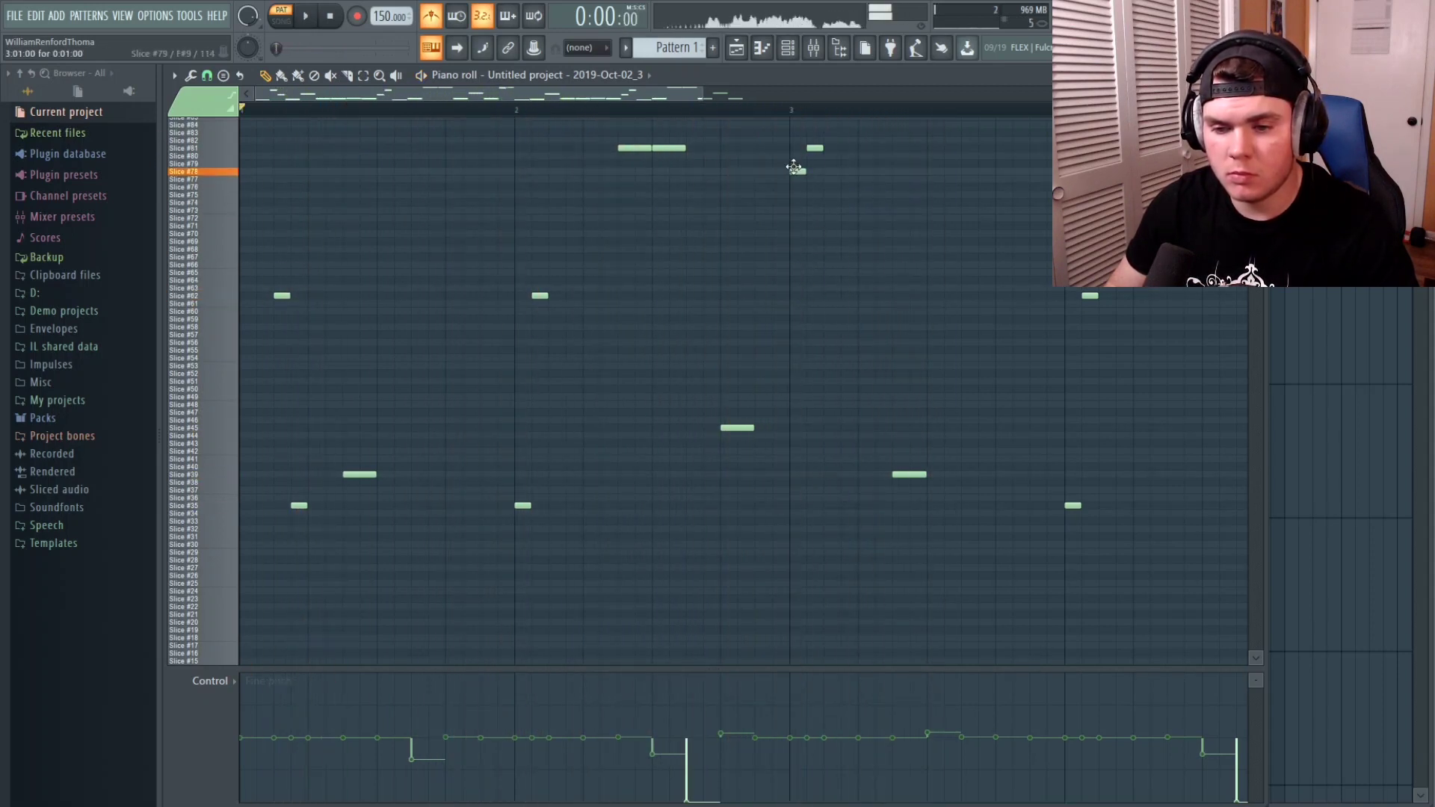
pyautogui.moveTo(821, 147); pyautogui.dragTo(804, 148)
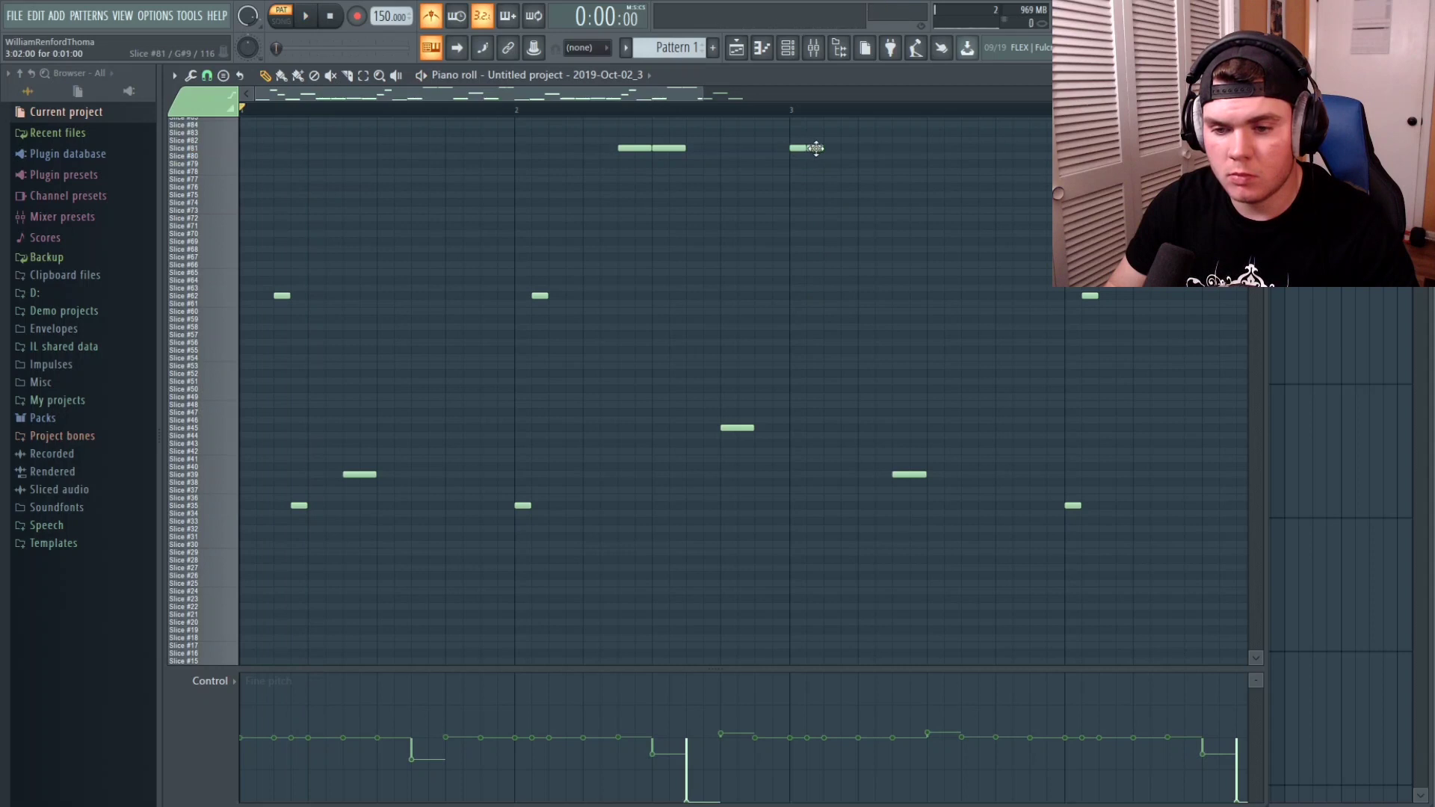
# - Add a second chop just past bar 3 on the Slice #62 row and audition both
pyautogui.click(815, 255)
pyautogui.moveTo(815, 253); pyautogui.dragTo(813, 298)
pyautogui.press('space')
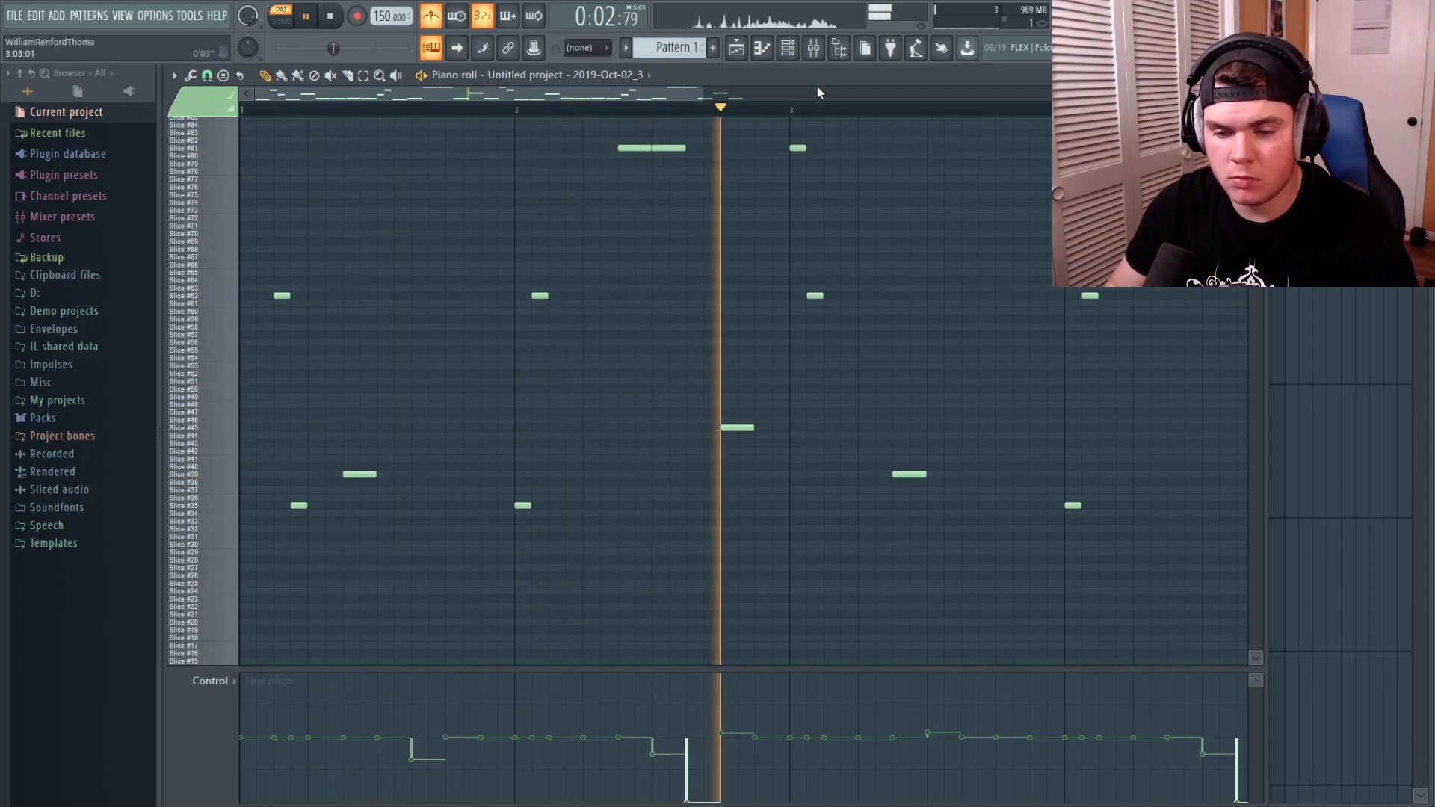
pyautogui.press('space')
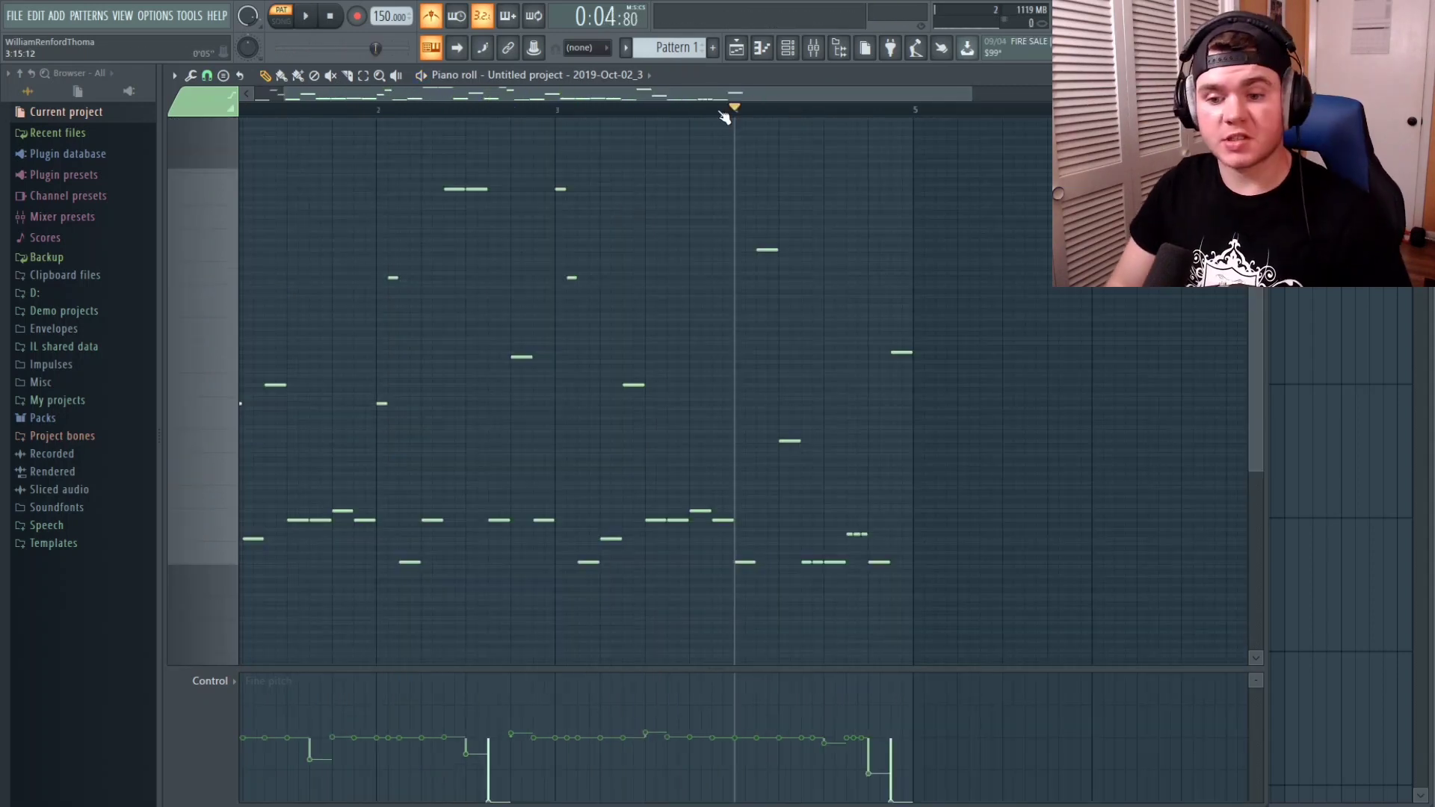
# - Audition the passage around bar 4 repeatedly, repositioning the playback start point
pyautogui.press('space')
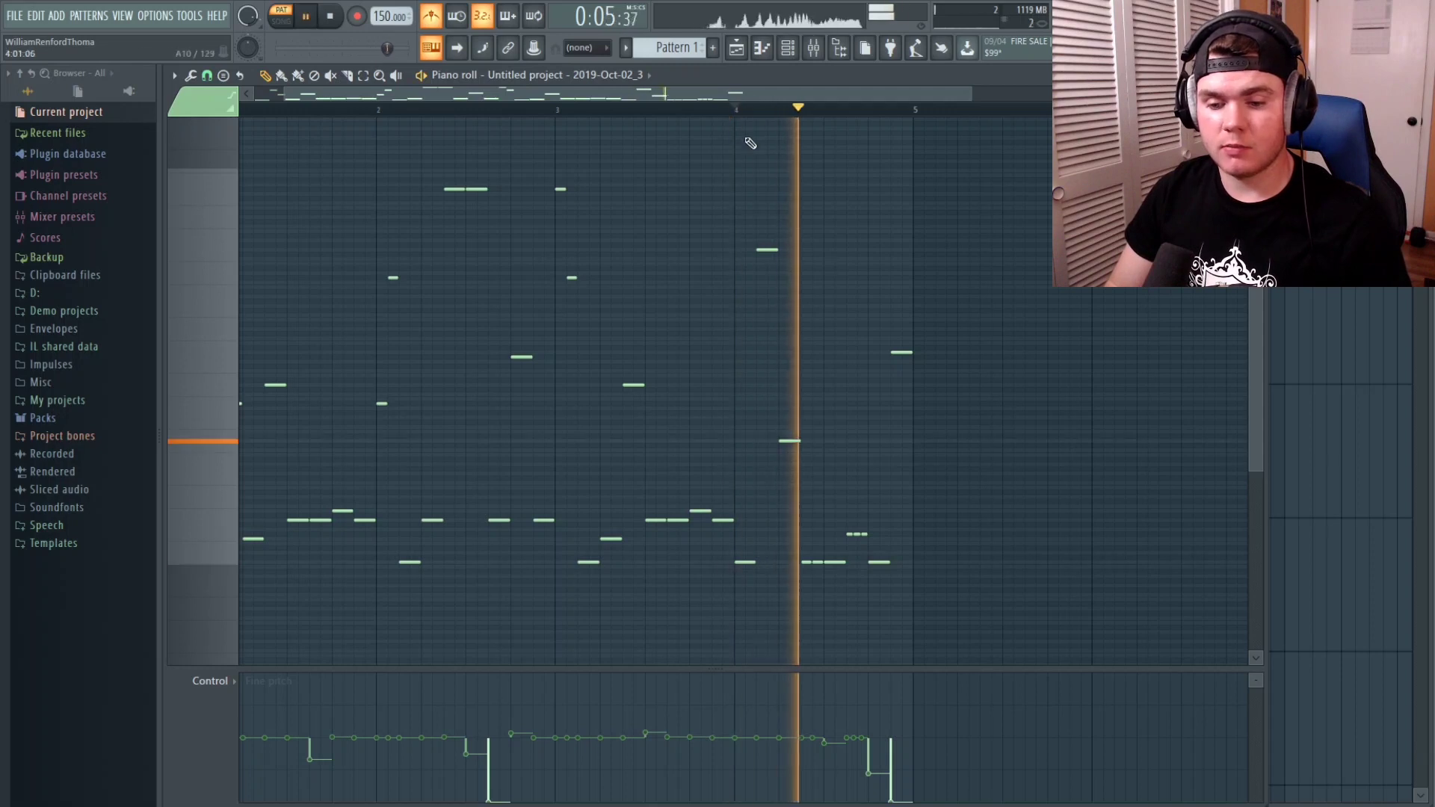
pyautogui.press('space')
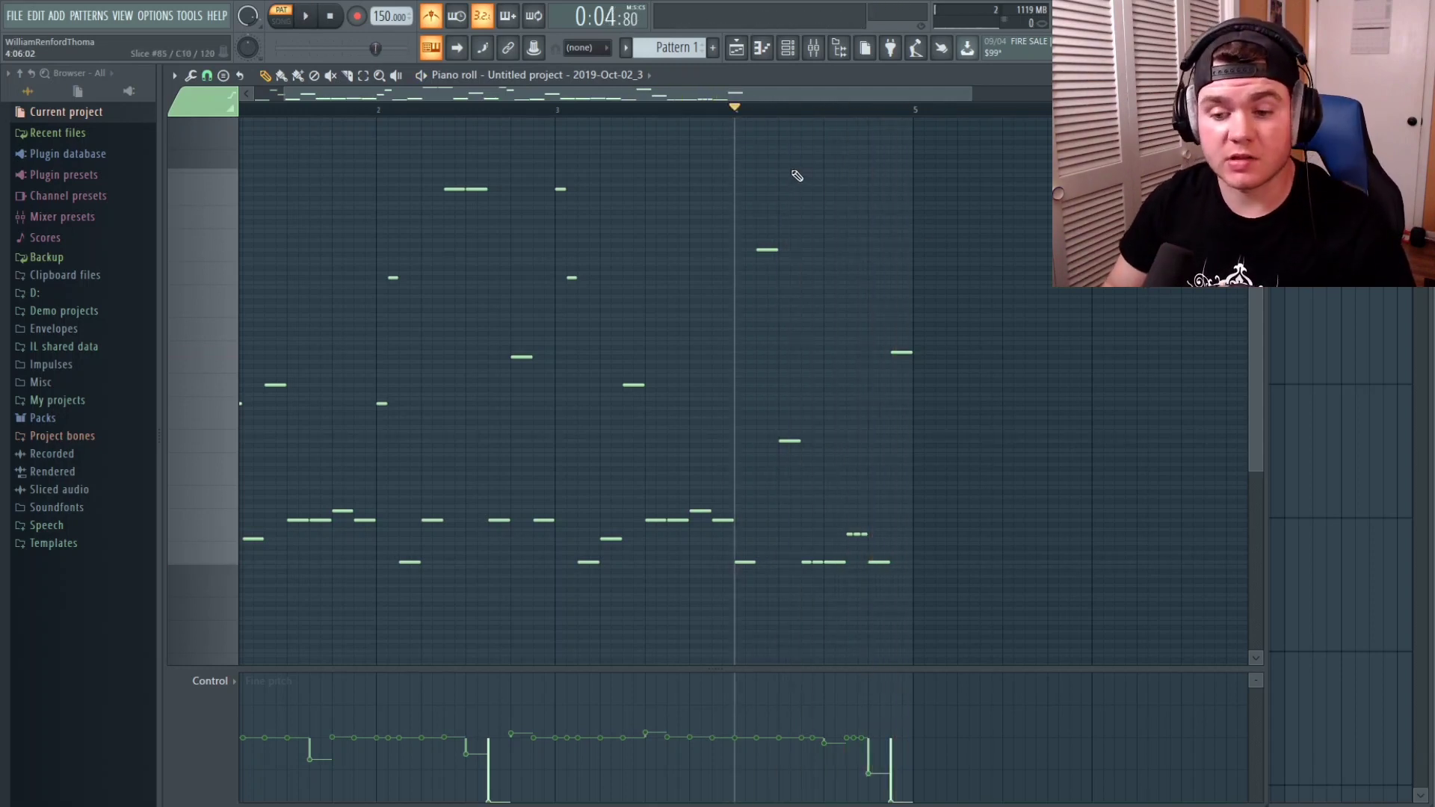
pyautogui.press('space')
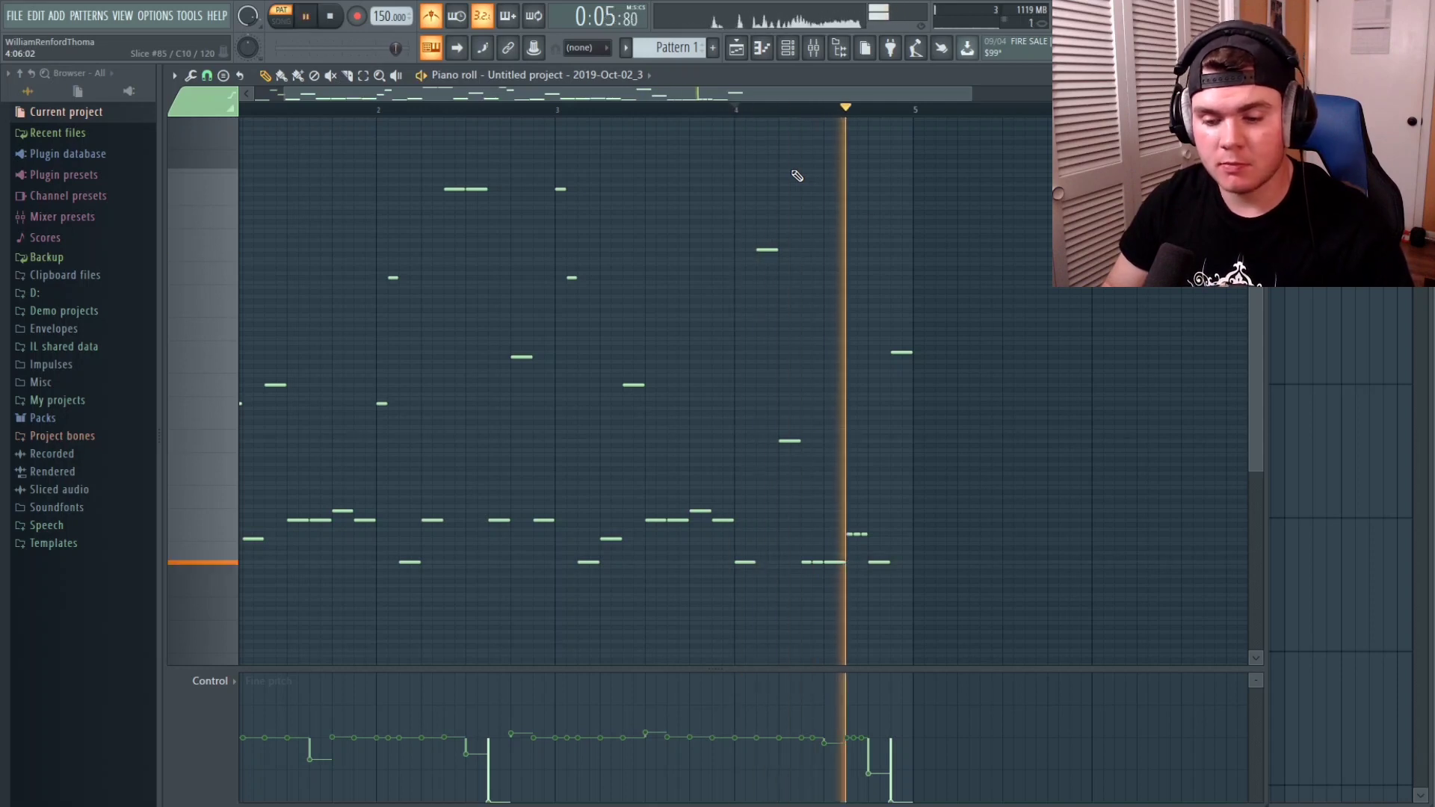
pyautogui.press('space')
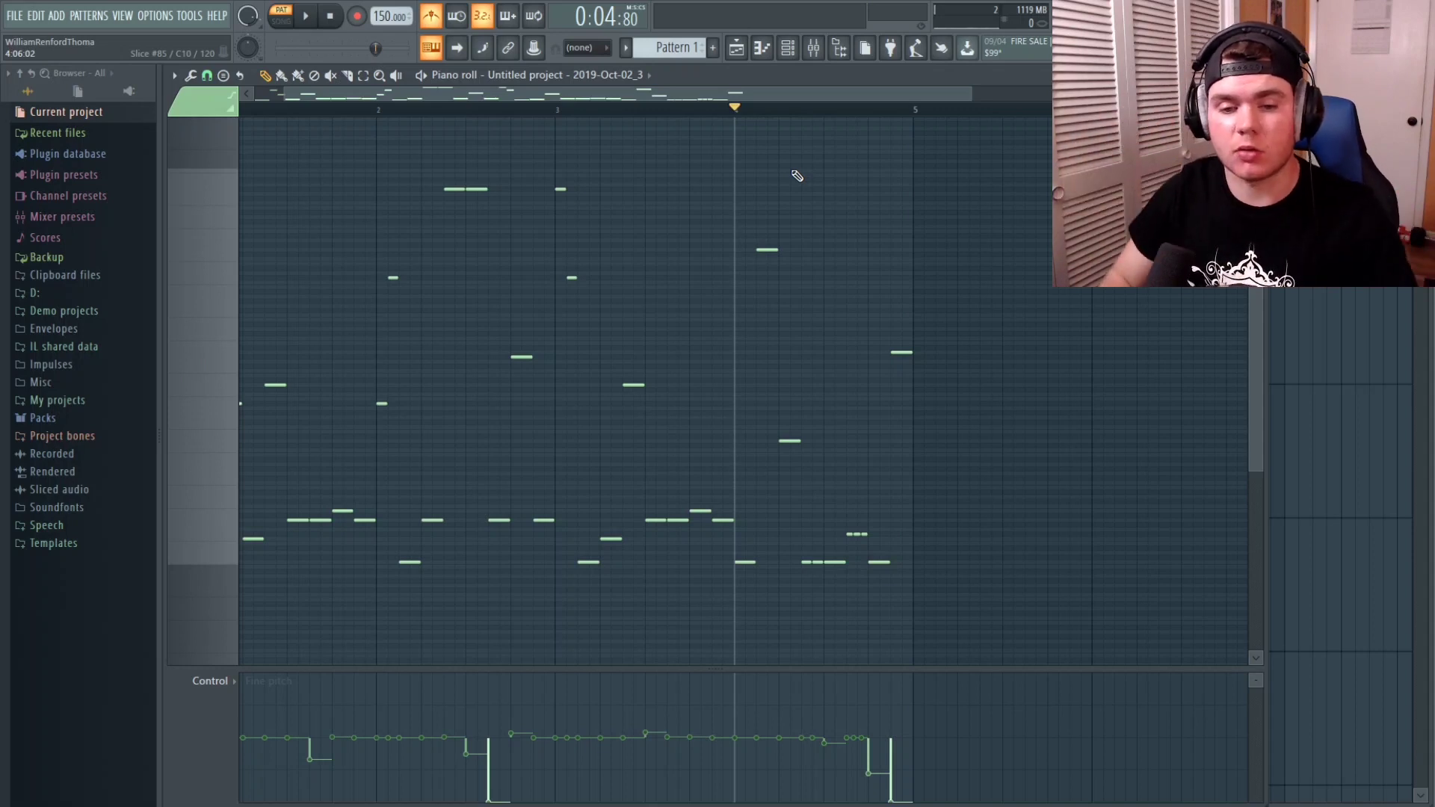
pyautogui.moveTo(580, 97); pyautogui.dragTo(436, 122)
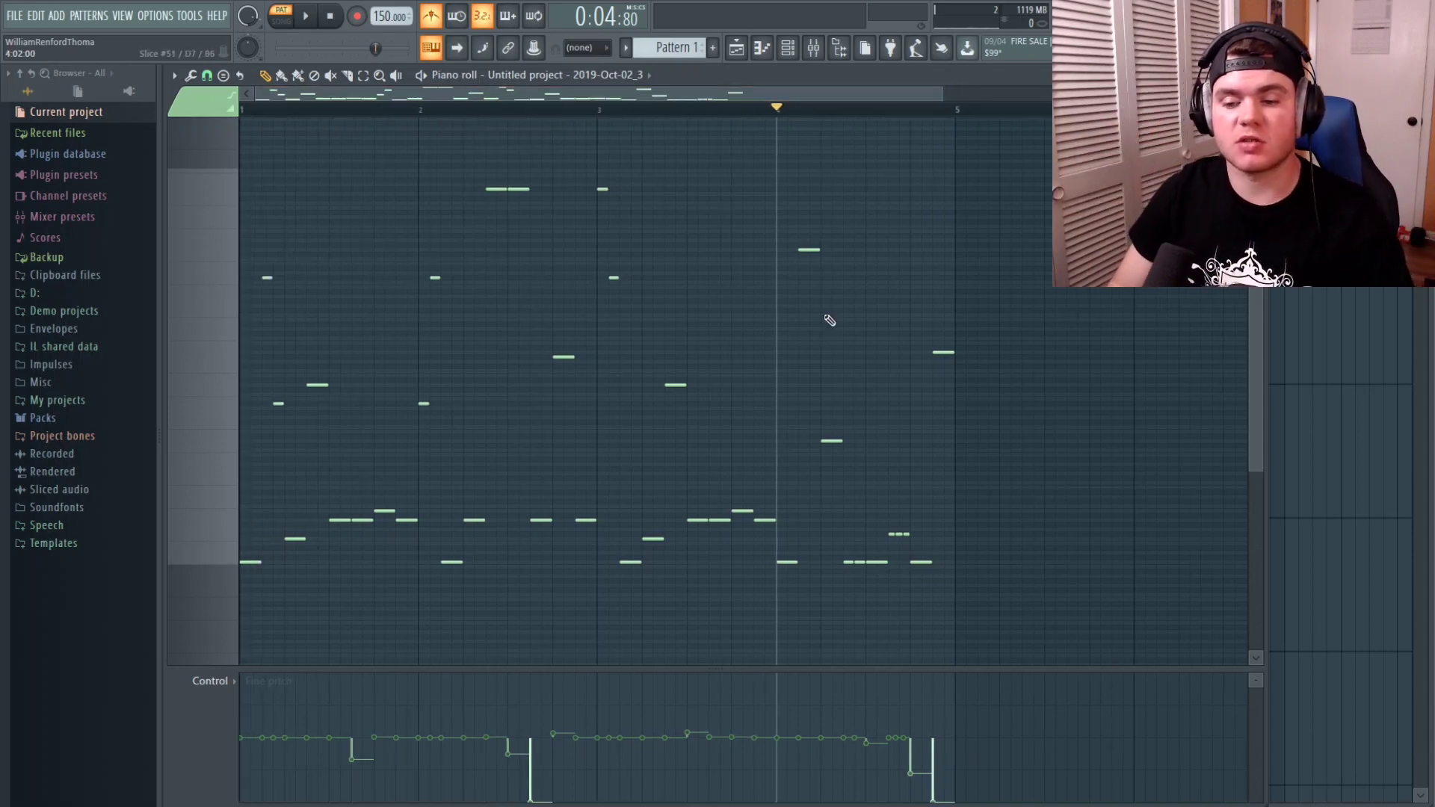
pyautogui.press('space')
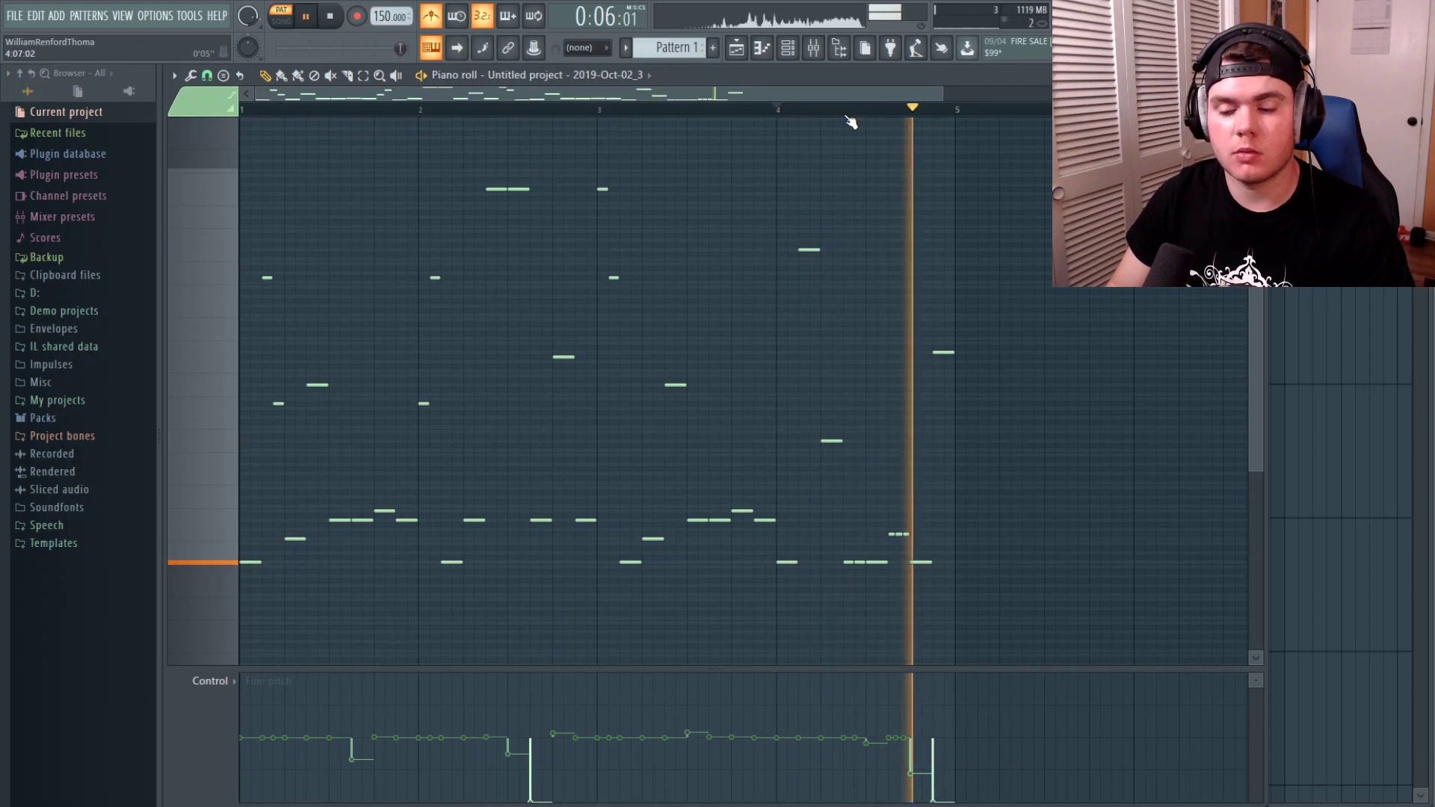
pyautogui.press('space')
pyautogui.scroll(3, 837, 117)
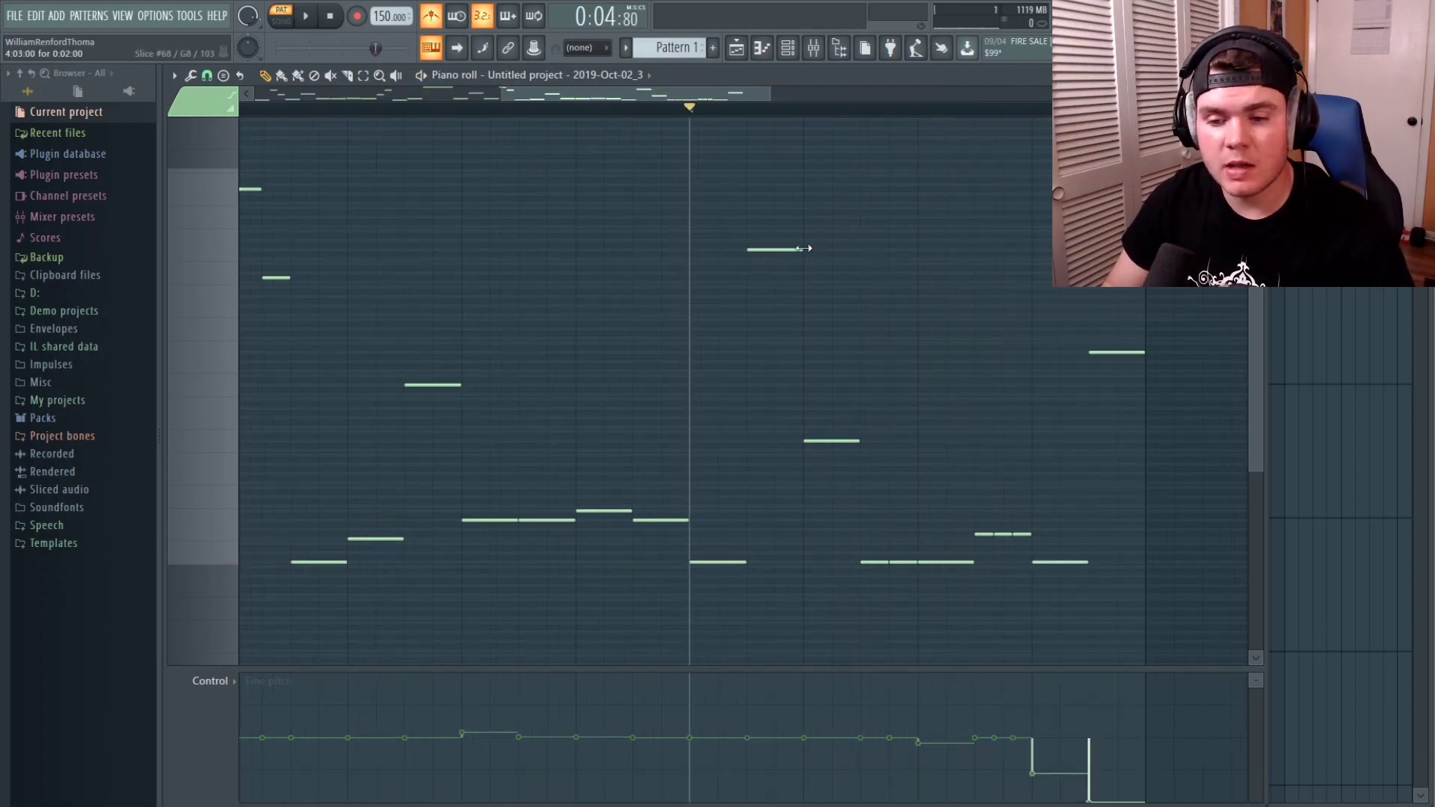
pyautogui.press('space')
pyautogui.press('space')
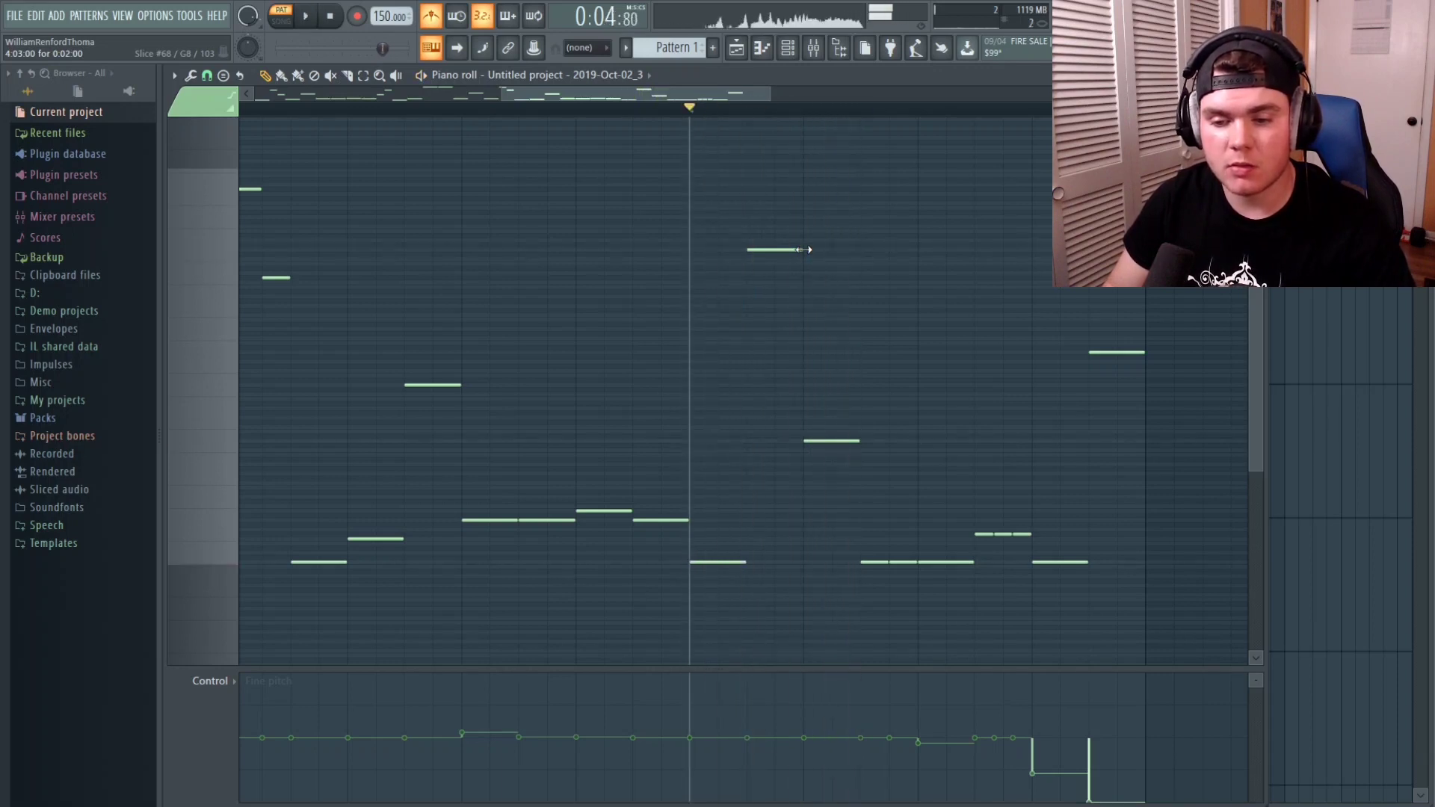
pyautogui.press('space')
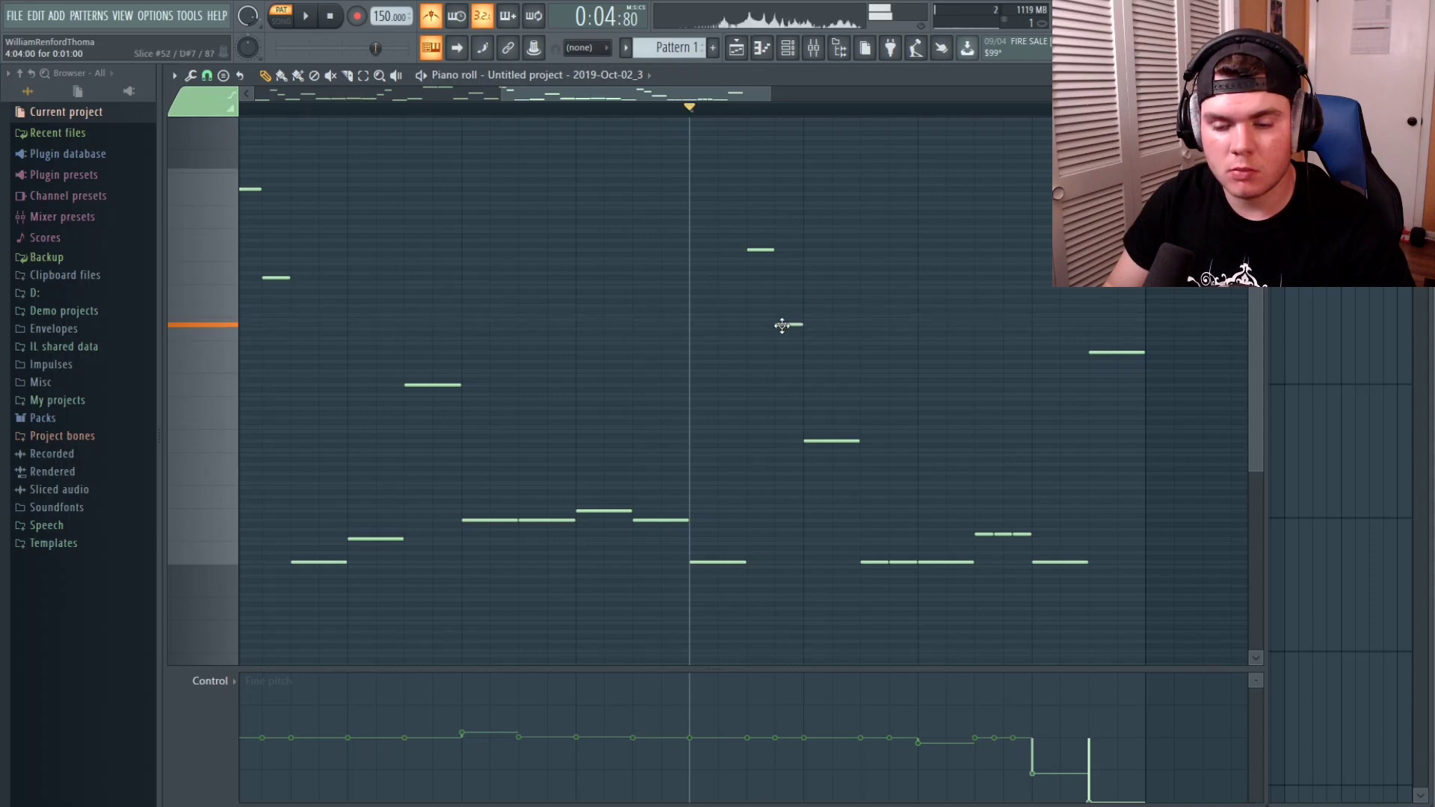
pyautogui.press('space')
pyautogui.press('space')
pyautogui.press('space')
pyautogui.press('space')
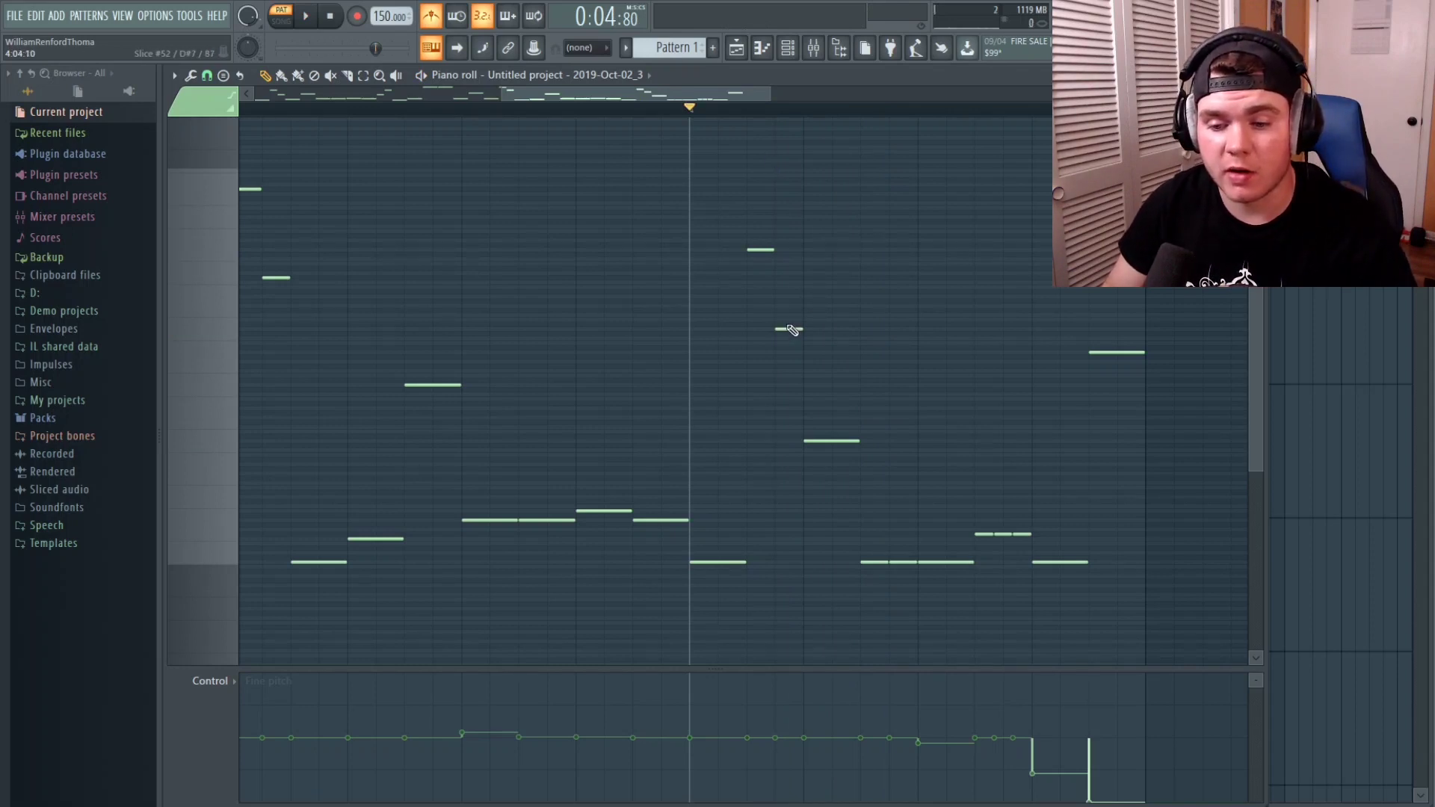
# - Add a new chop just after bar 4, move it down a few slice rows, and audition it
pyautogui.click(782, 352)
pyautogui.press('space')
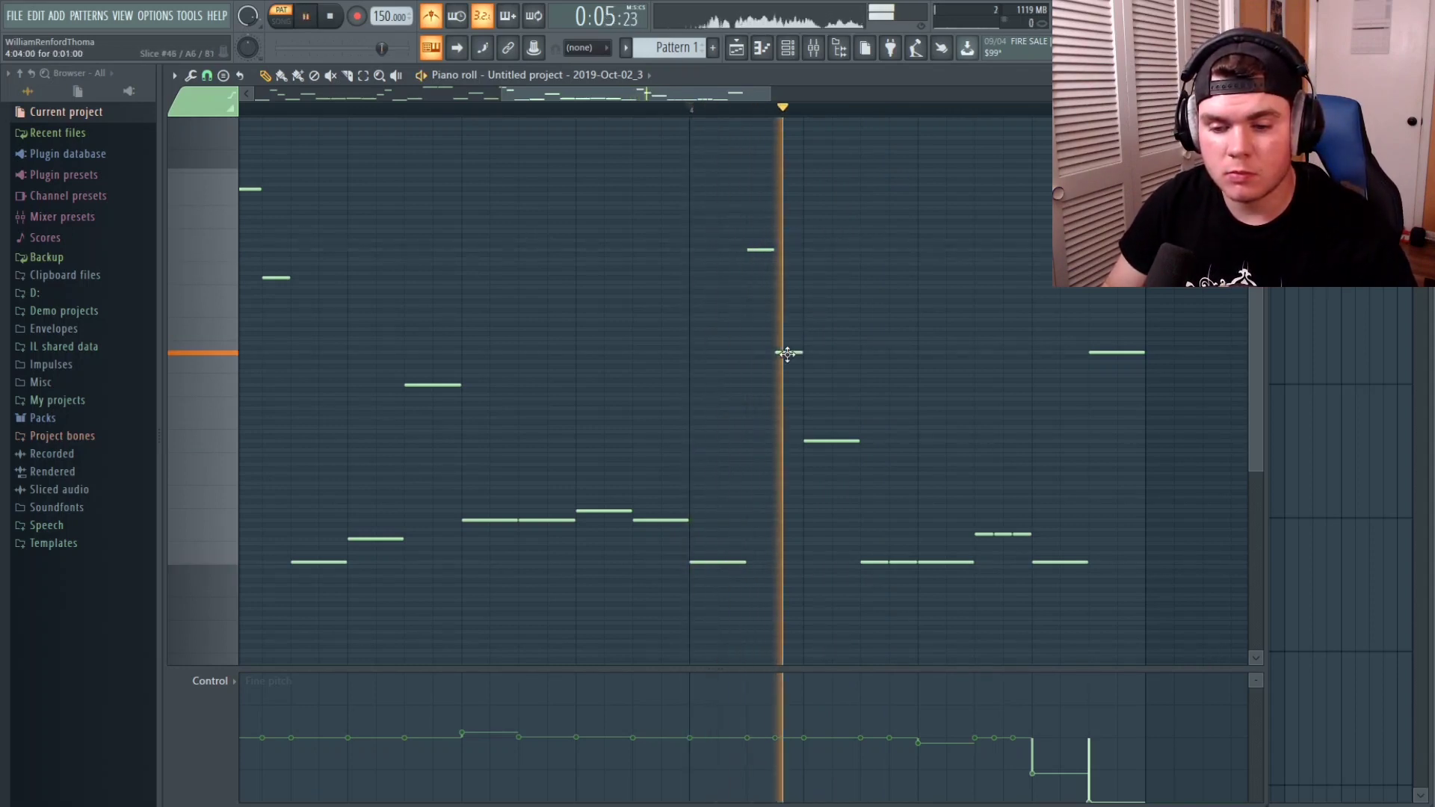
pyautogui.press('space')
pyautogui.moveTo(787, 354); pyautogui.dragTo(786, 387)
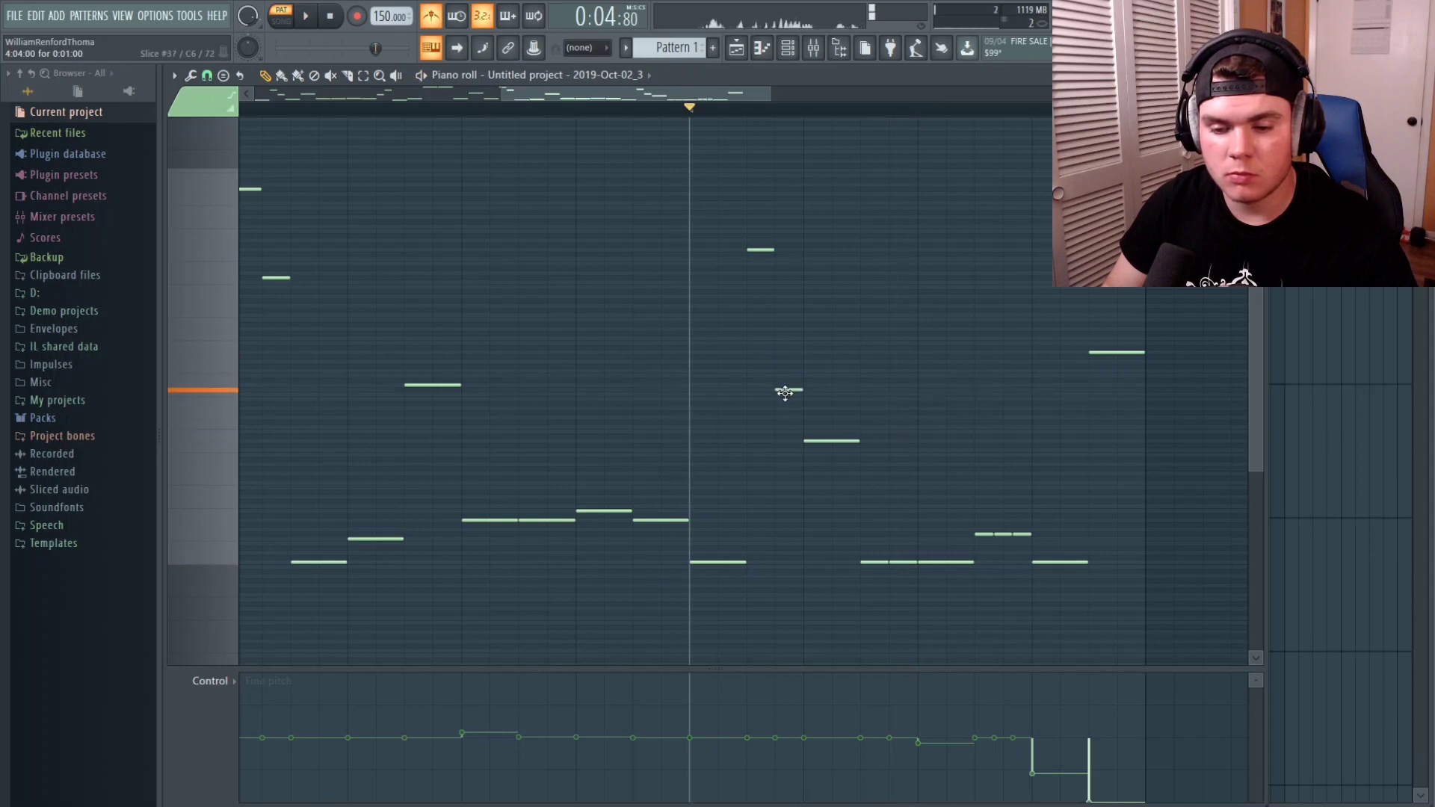
pyautogui.press('space')
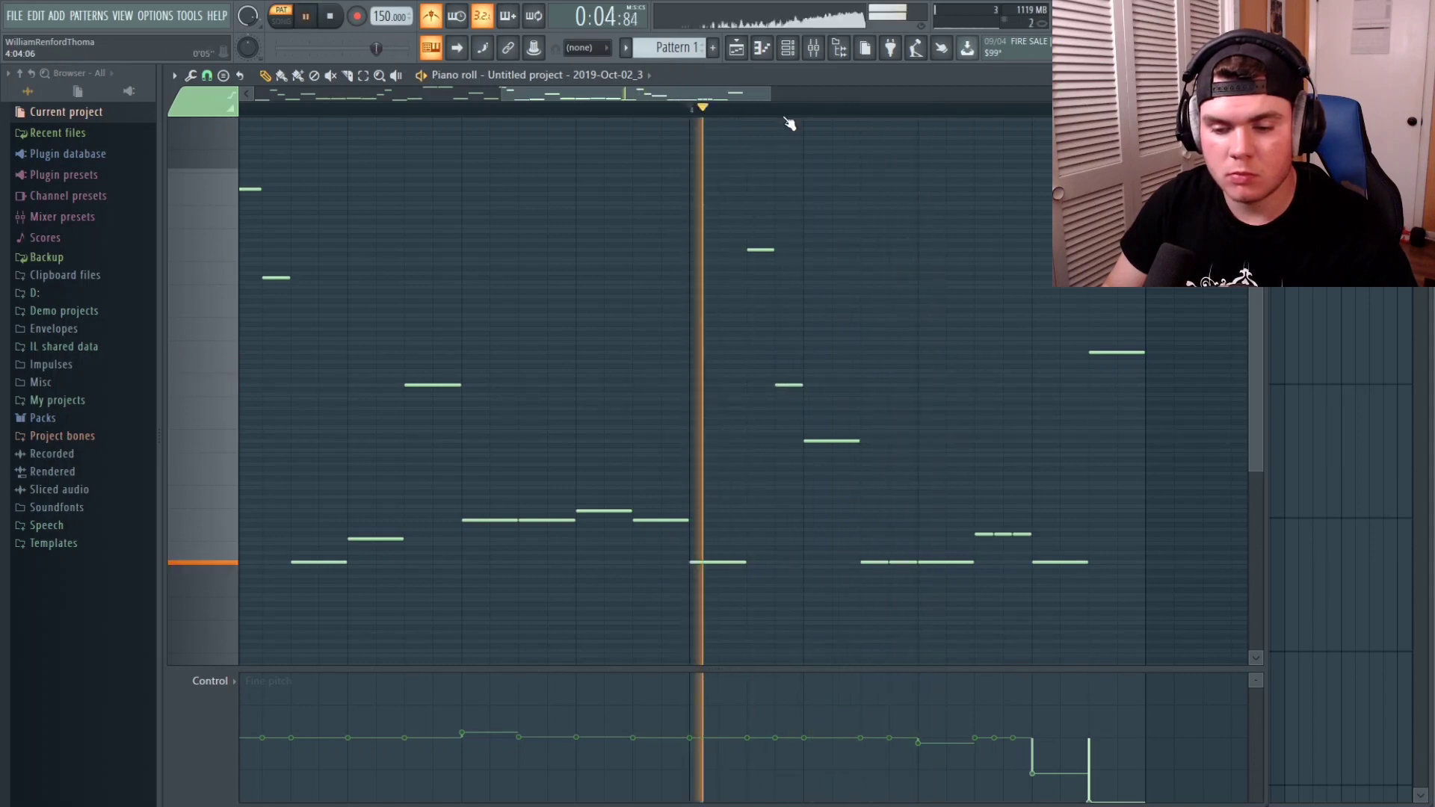
pyautogui.scroll(-4, 811, 115)
pyautogui.press('space')
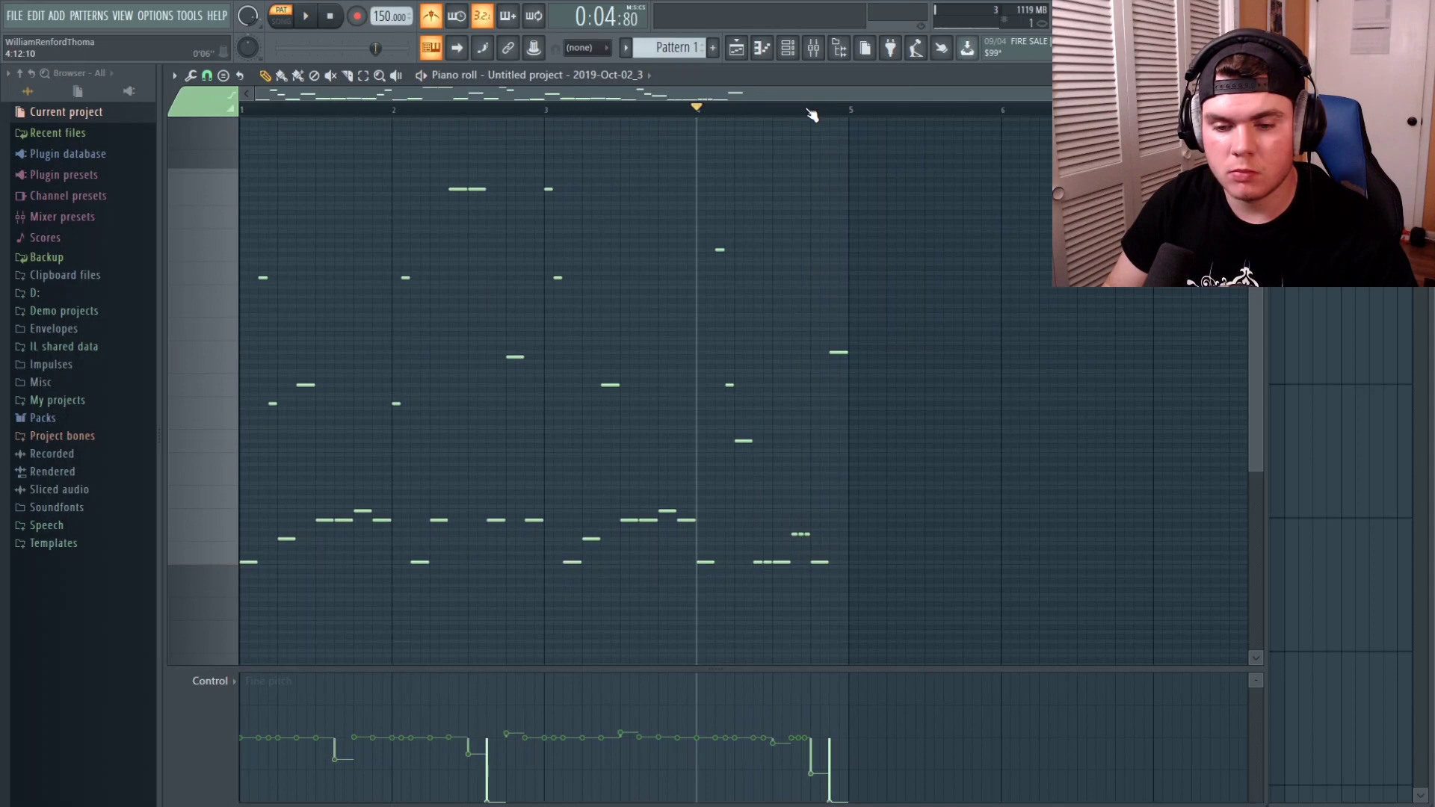
pyautogui.press('space')
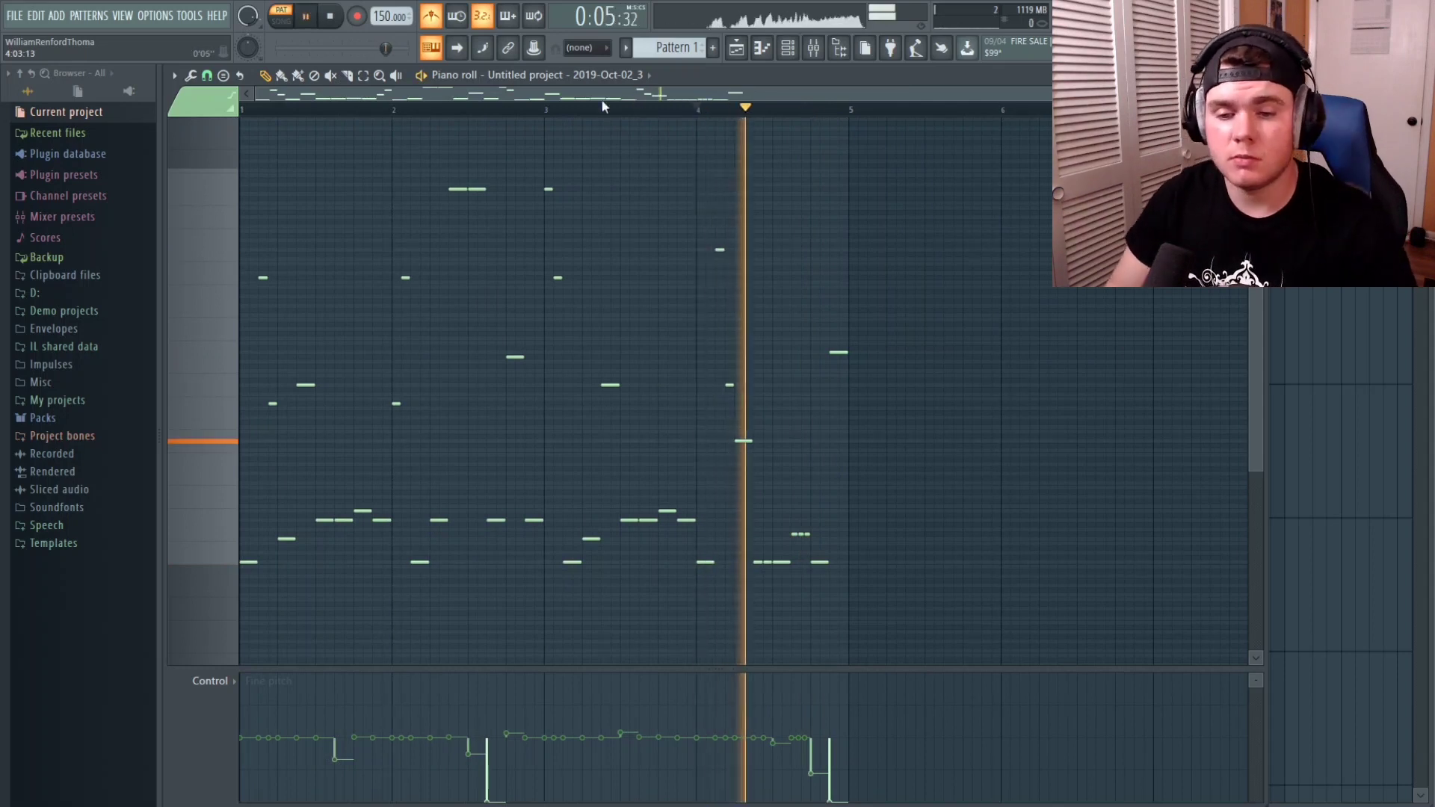
pyautogui.press('space')
pyautogui.scroll(2, 236, 176)
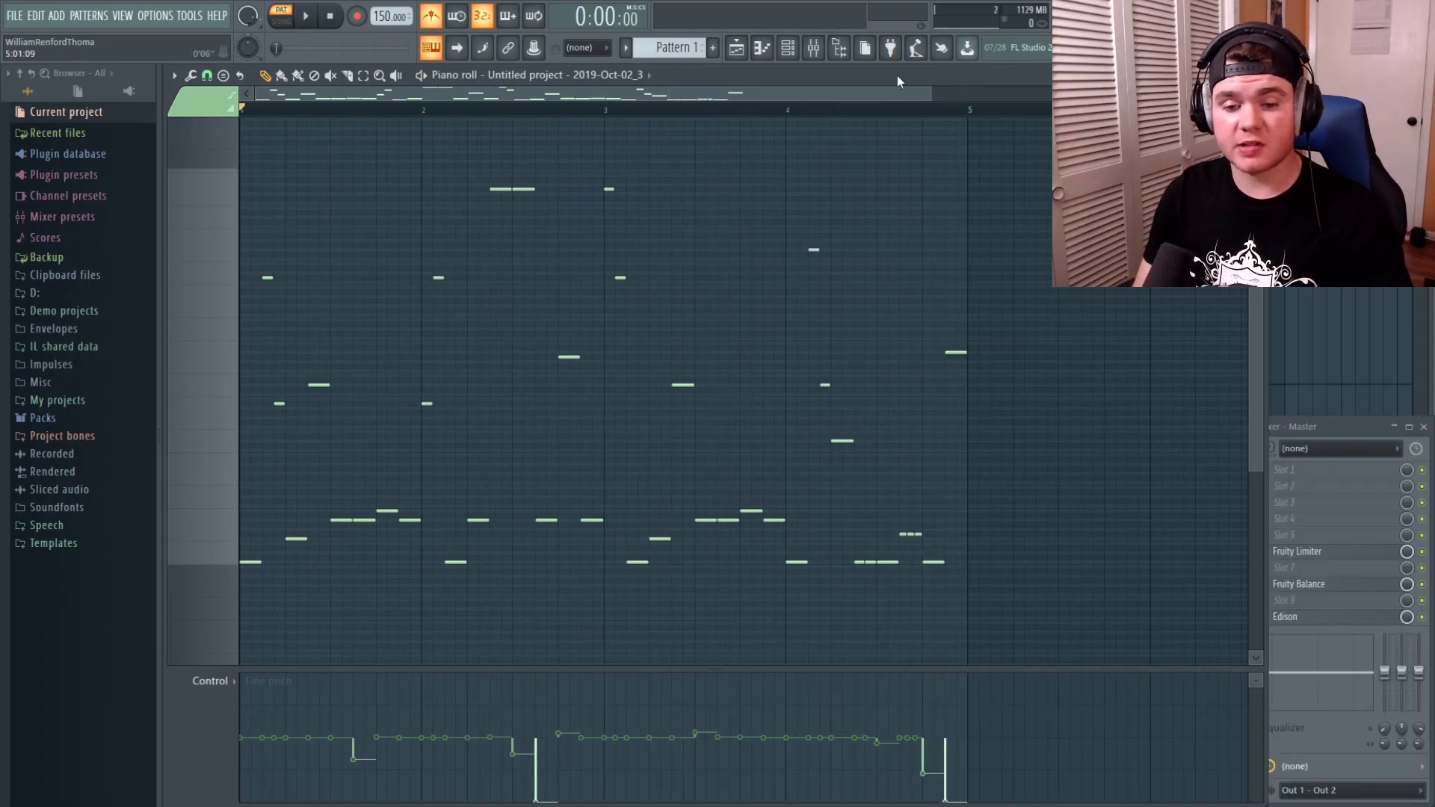
# - Route the vocal chop to Insert 2 with Fruity parametric EQ 2 loaded in slot 1
pyautogui.press('space')
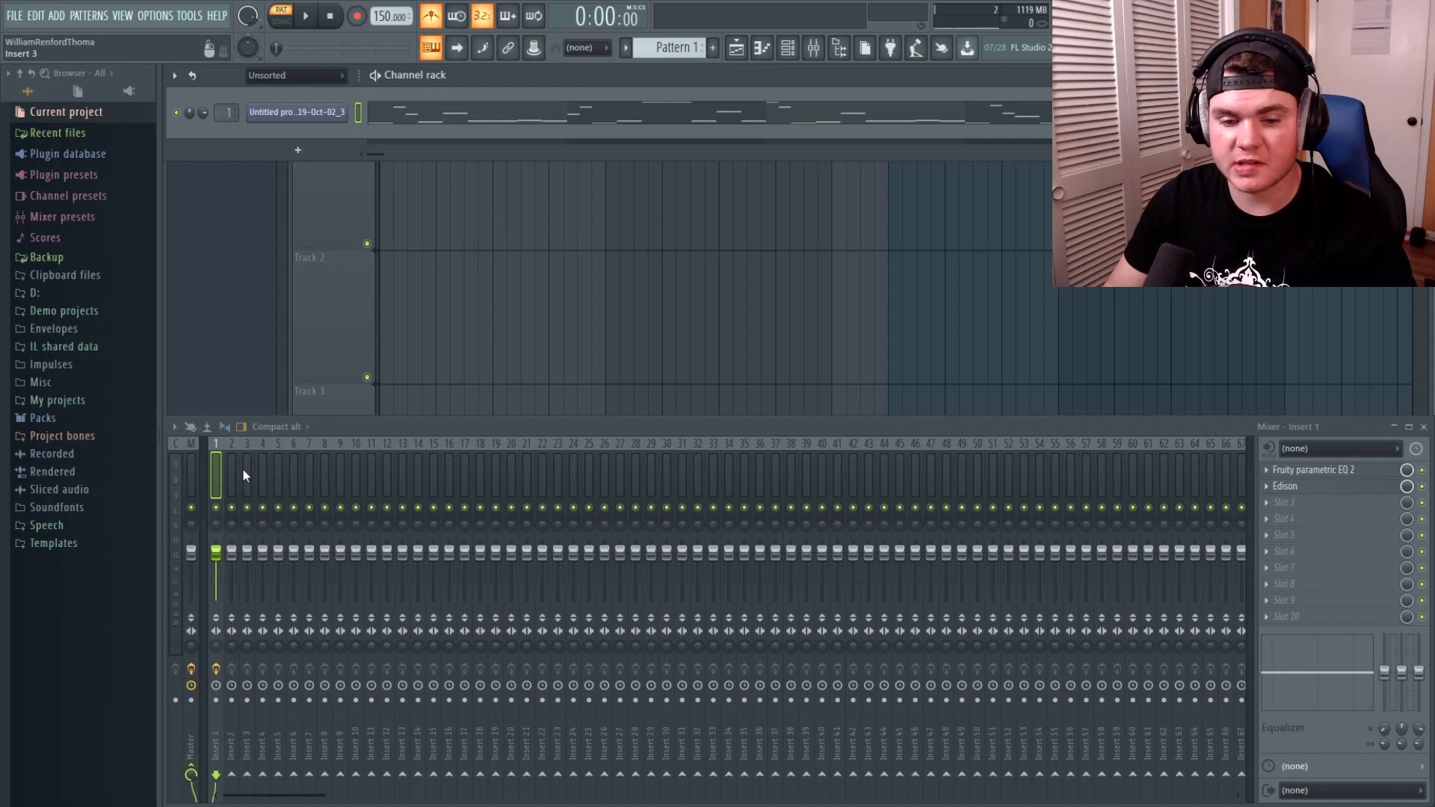
pyautogui.scroll(1, 229, 112)
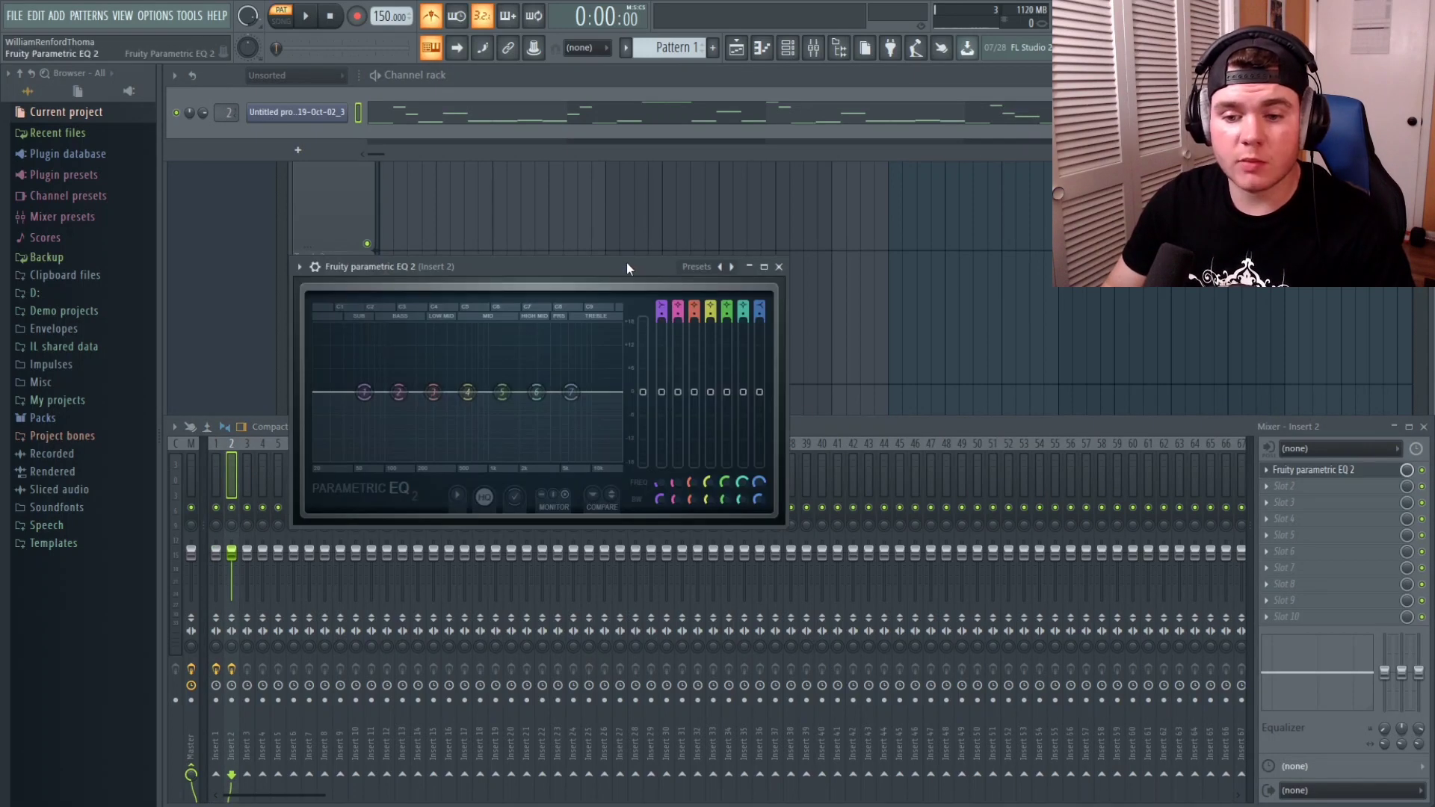
pyautogui.moveTo(626, 262); pyautogui.dragTo(712, 240)
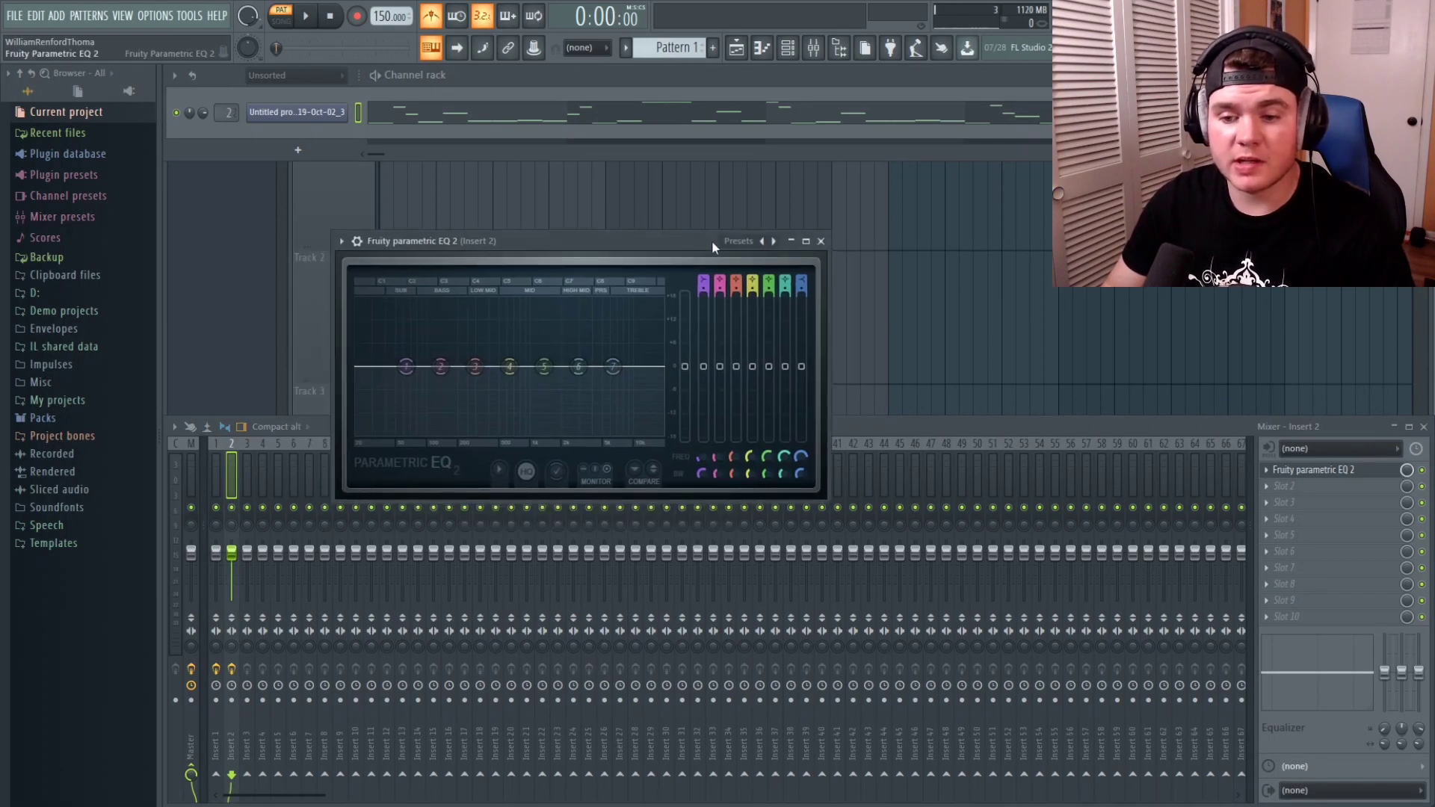
pyautogui.rightClick(744, 246)
pyautogui.click(572, 326)
# - Drag band 1's high-pass node to cut lows around 150 Hz while playing, then close the EQ
pyautogui.press('space')
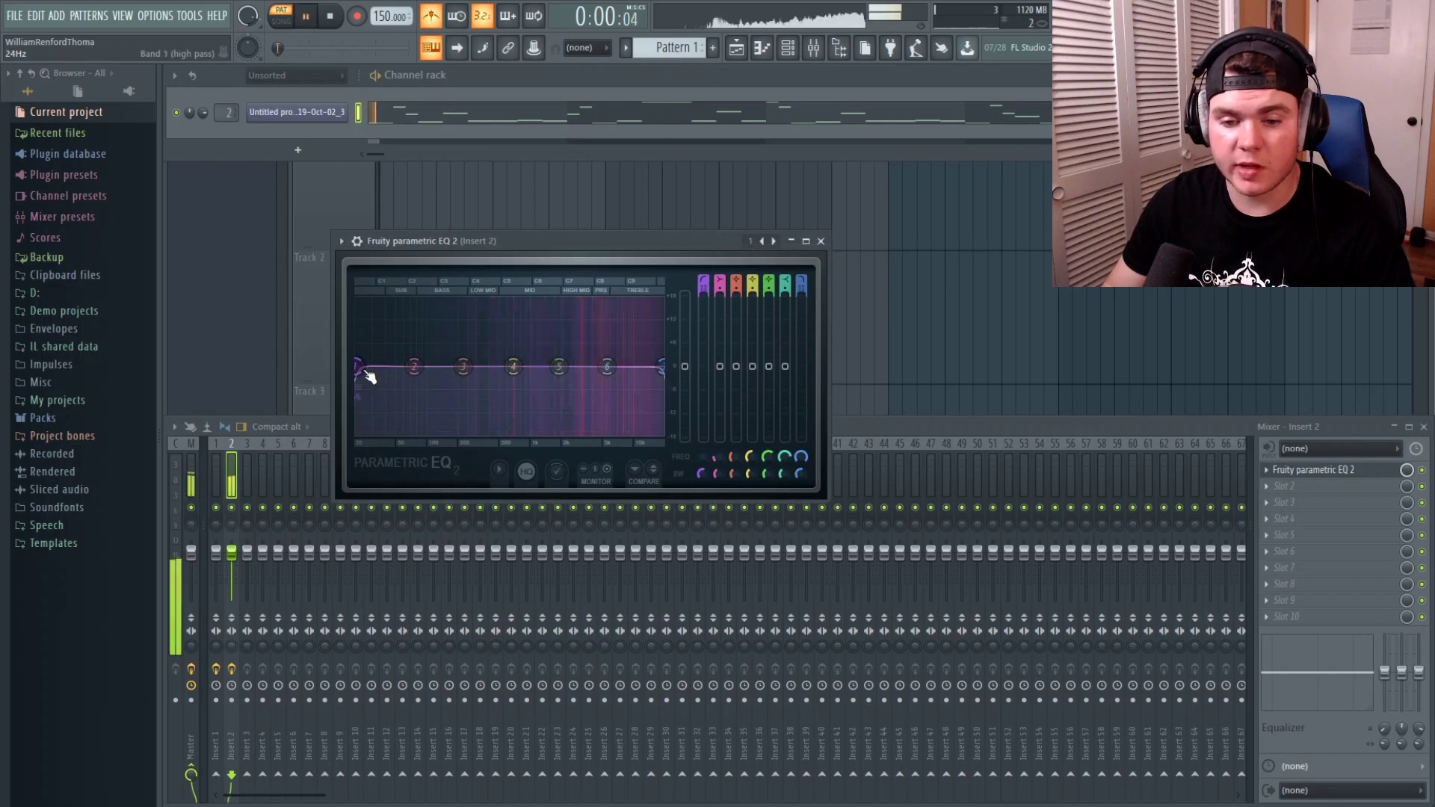
pyautogui.moveTo(357, 366); pyautogui.dragTo(452, 366)
pyautogui.press('space')
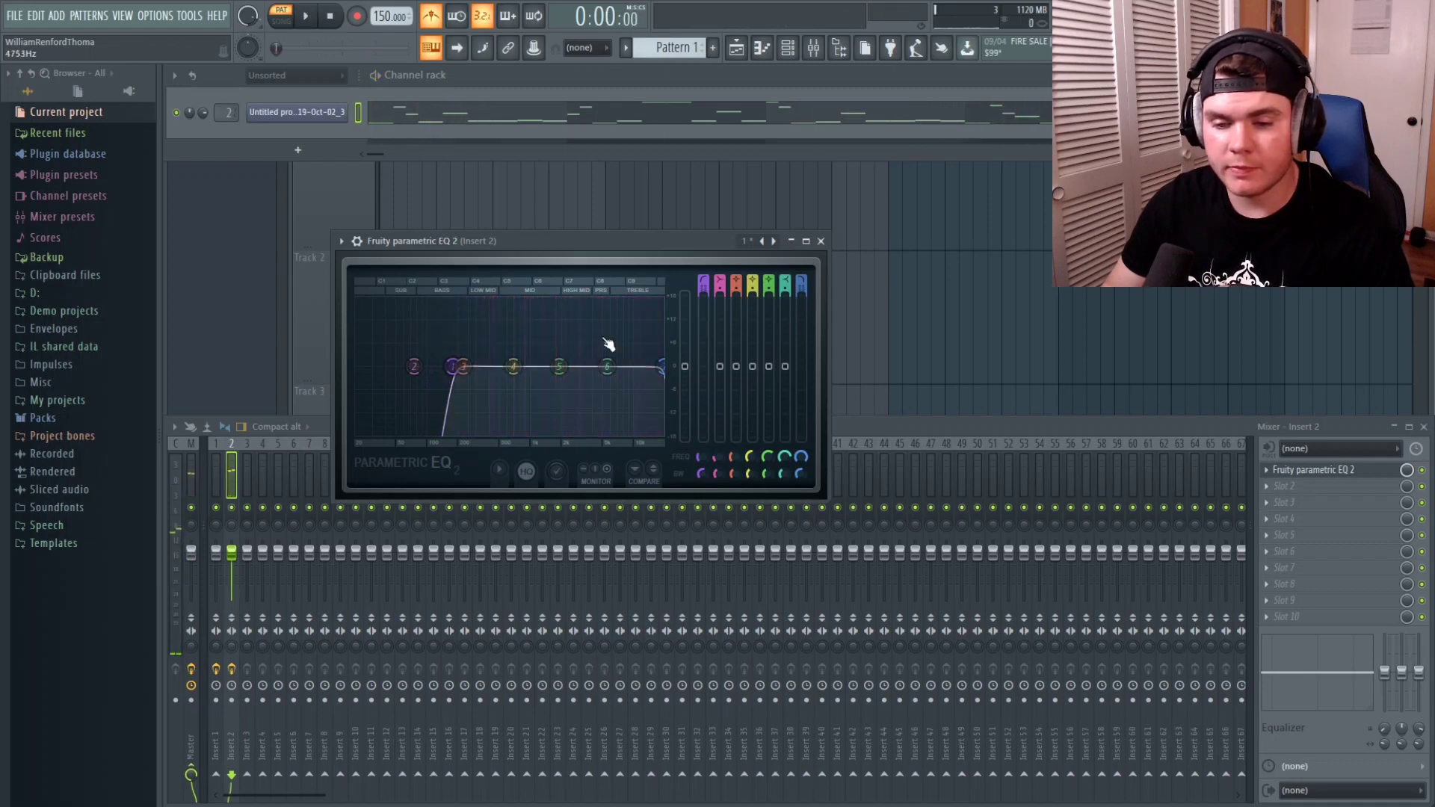
pyautogui.click(1316, 465)
# - Load Krush into slot 2, turn off its filter, and try downsampling around 18% while playing
pyautogui.click(1295, 483)
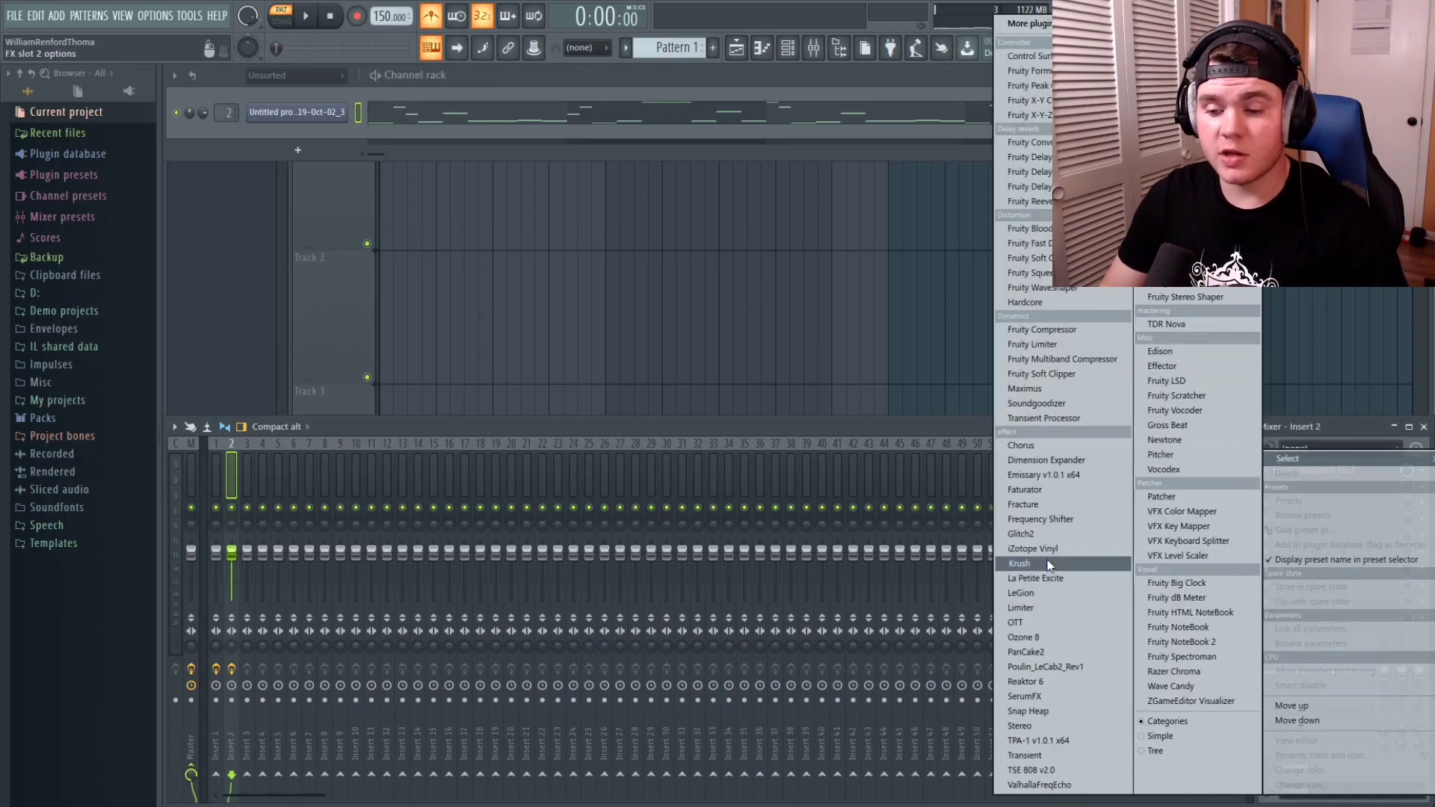
pyautogui.click(1049, 566)
pyautogui.moveTo(496, 303); pyautogui.dragTo(500, 258)
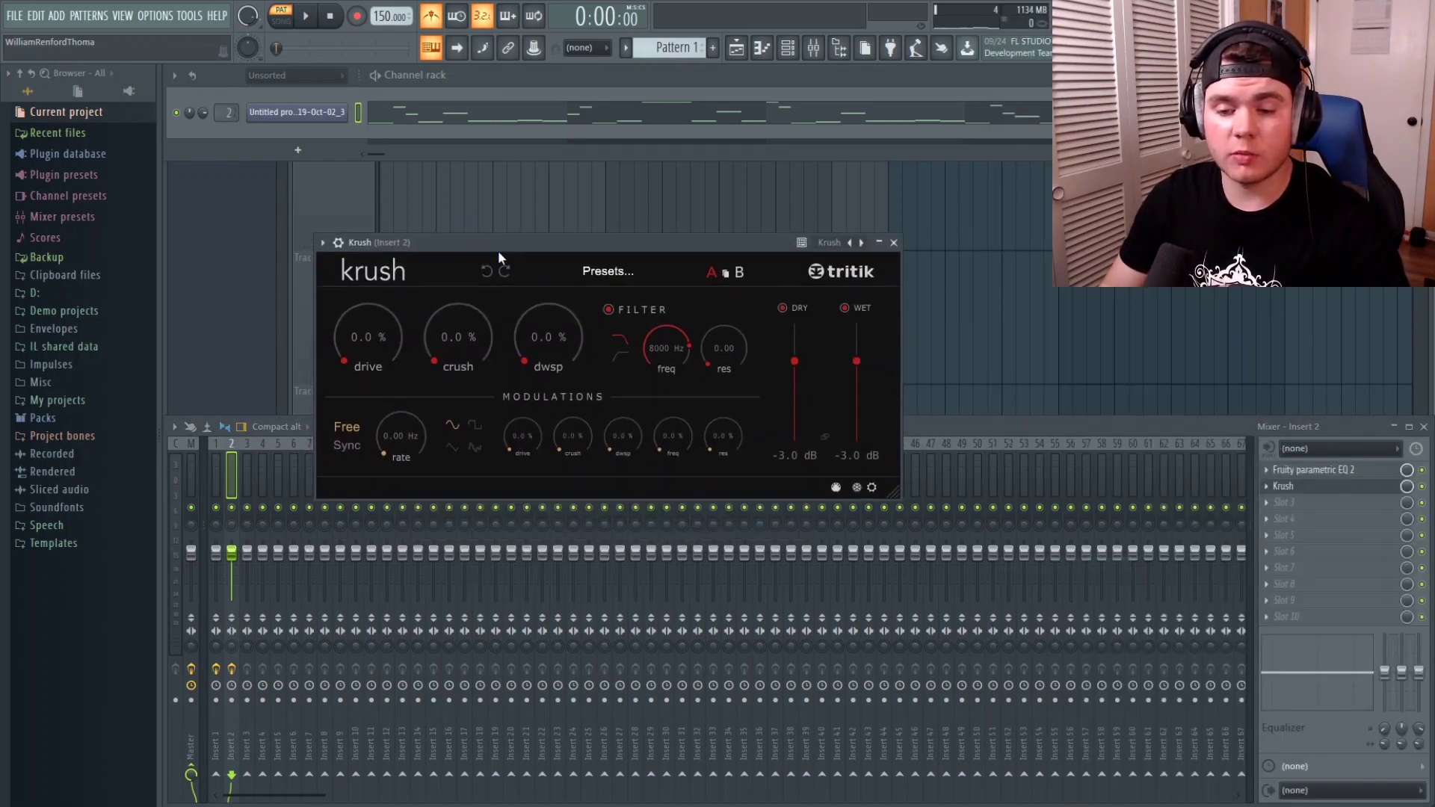
pyautogui.click(627, 310)
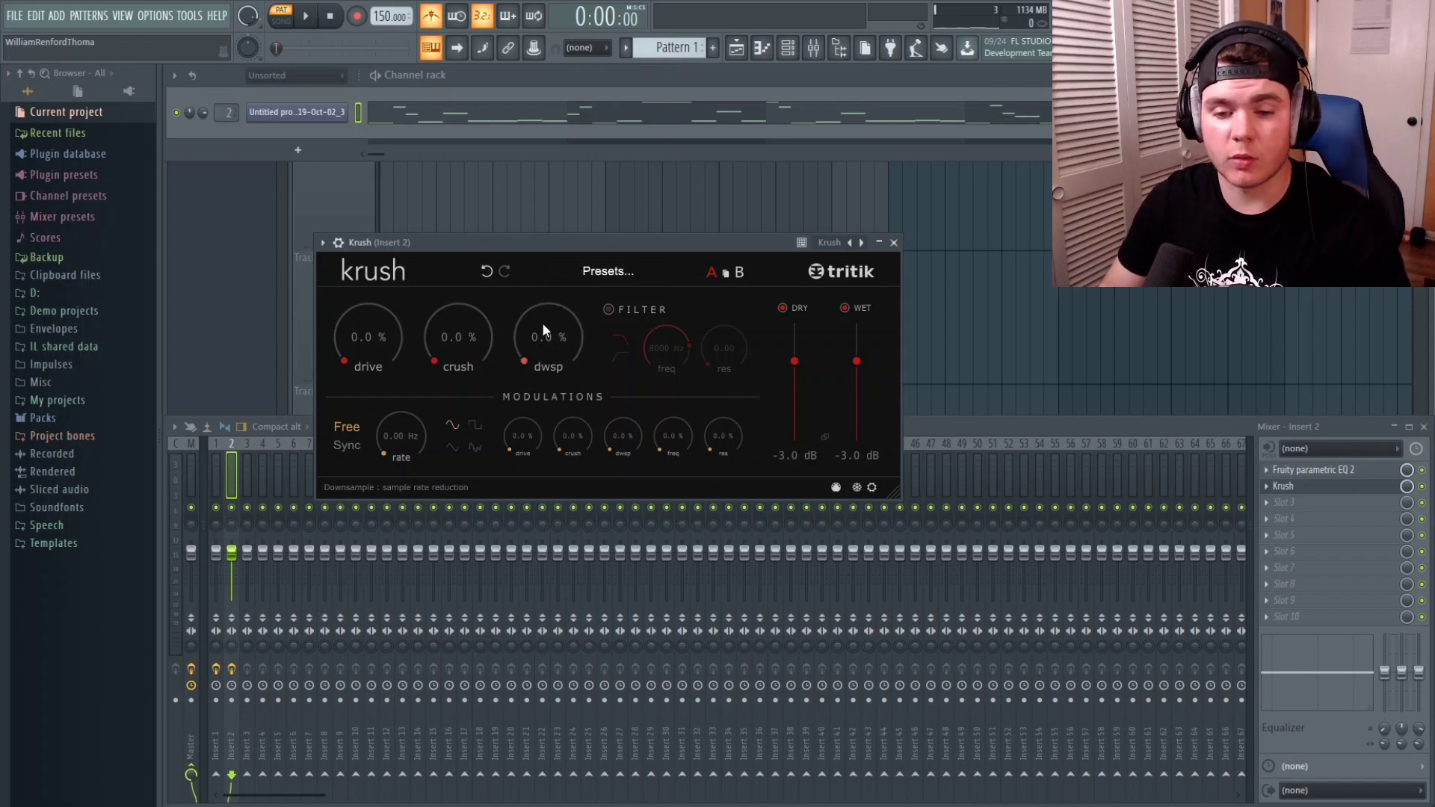
pyautogui.press('space')
pyautogui.moveTo(546, 326); pyautogui.dragTo(553, 280)
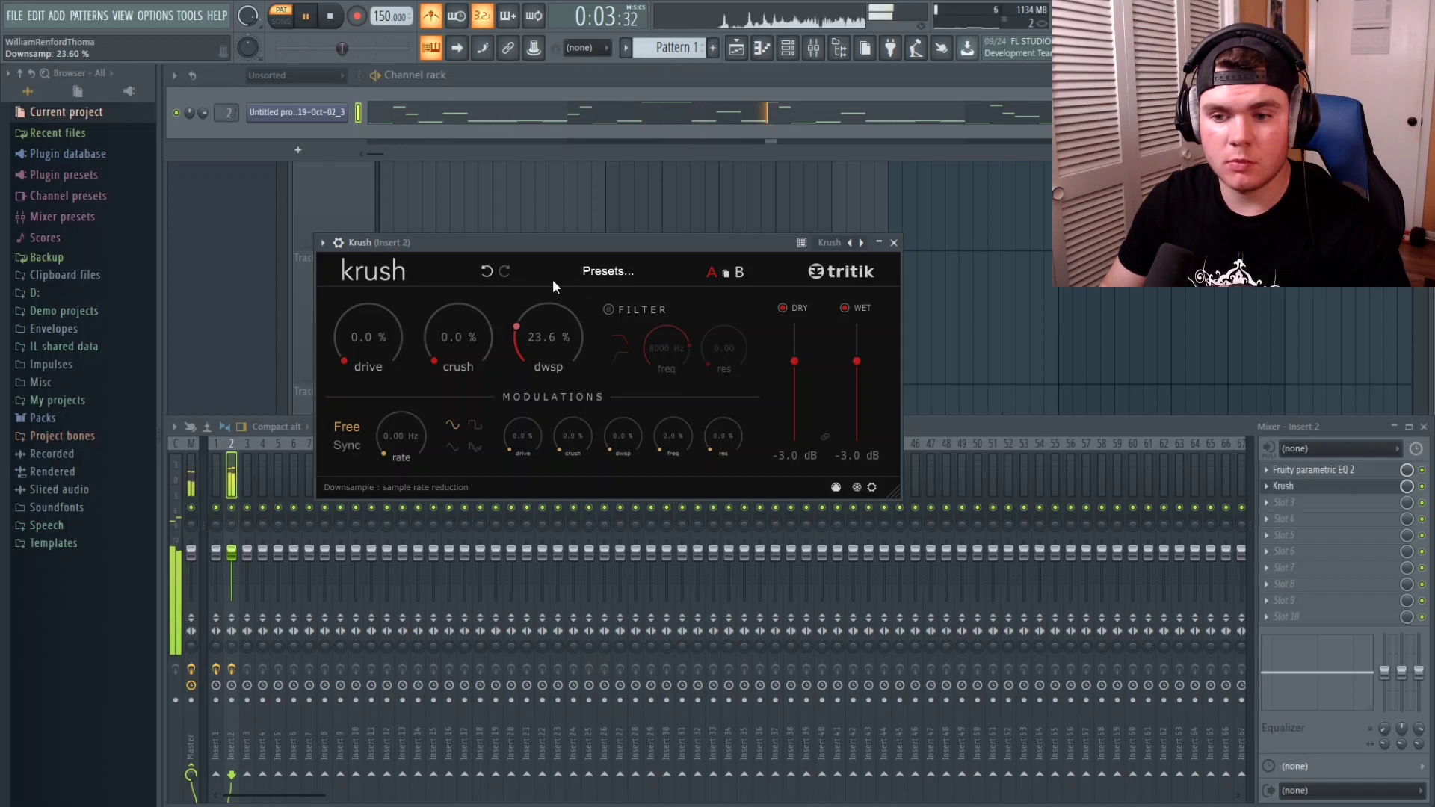
pyautogui.moveTo(553, 279); pyautogui.dragTo(554, 293)
pyautogui.press('space')
# - Delete Krush from slot 2 and confirm the removal
pyautogui.click(1266, 486)
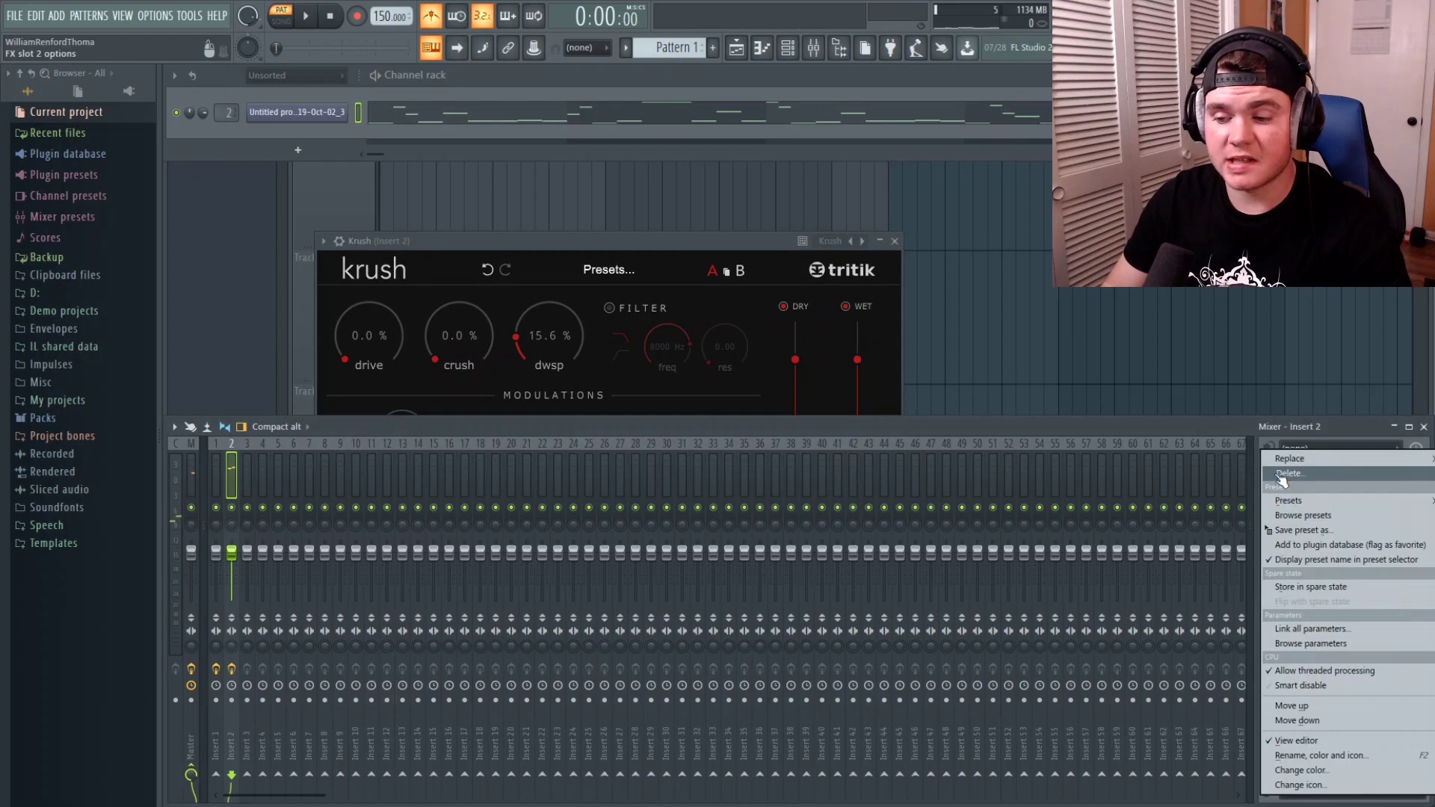
pyautogui.click(1294, 479)
pyautogui.click(823, 462)
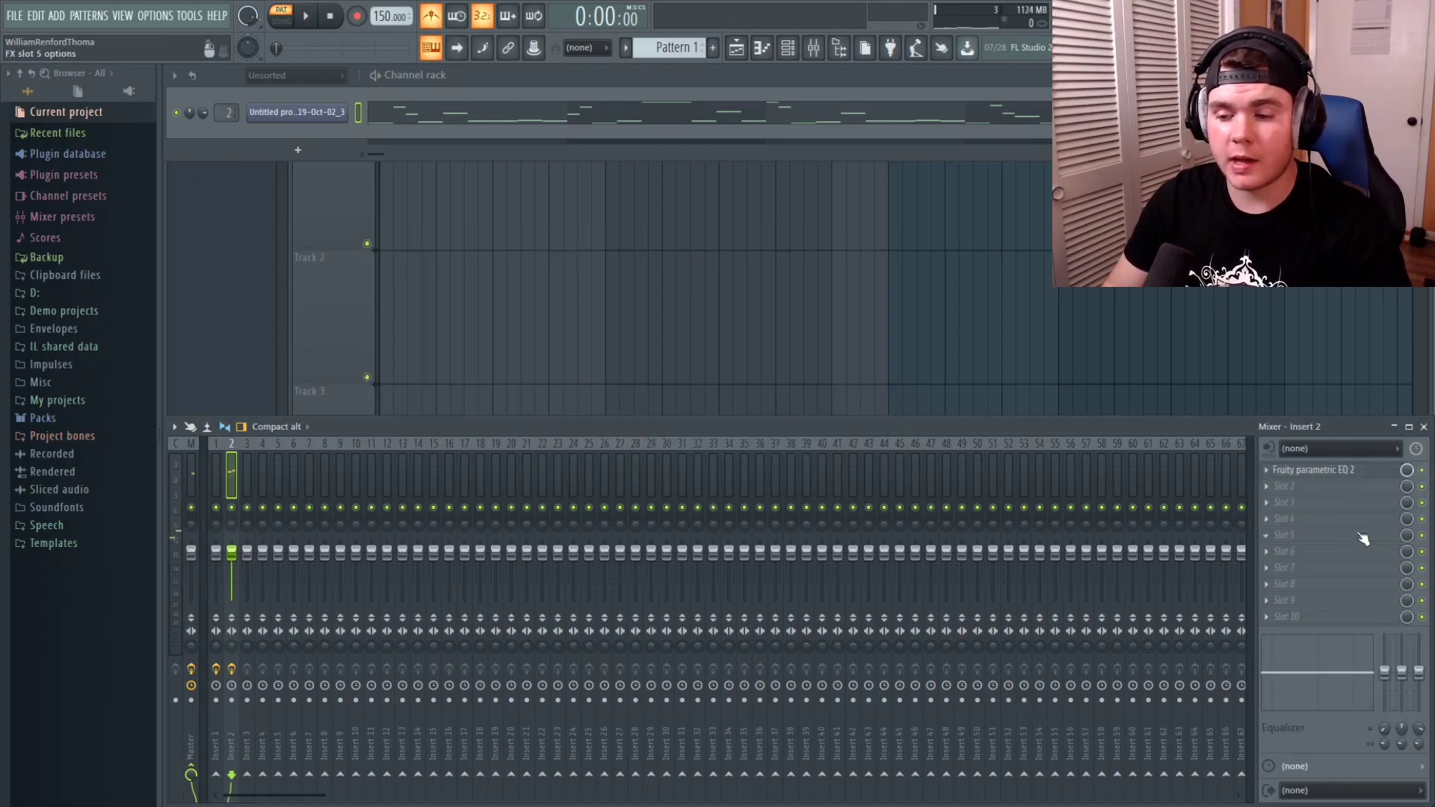
# - Load OTT into slot 2 at 57% depth and 1000% time, lowering the mid threshold slightly while playing
pyautogui.click(1279, 487)
pyautogui.moveTo(1285, 469)
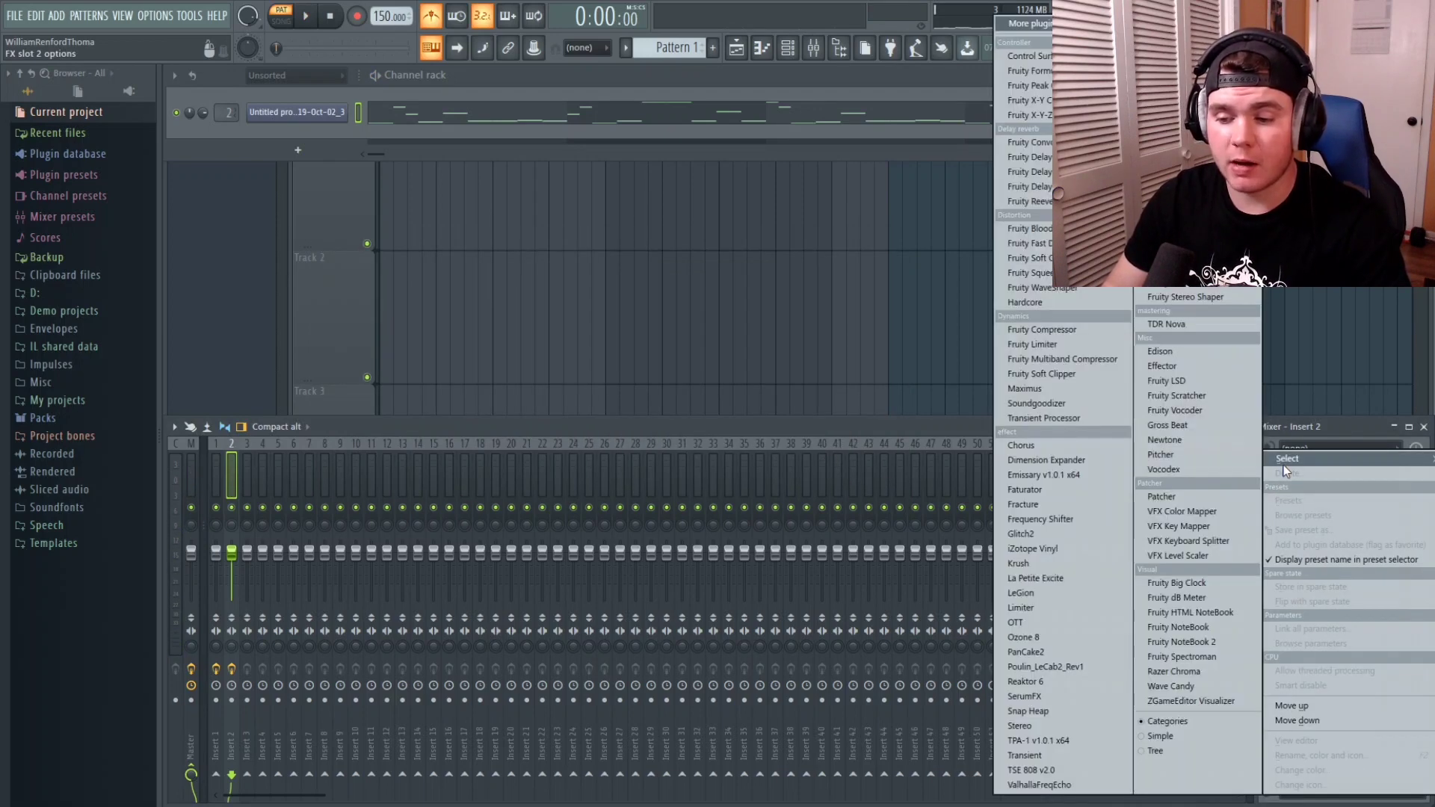
pyautogui.click(1049, 623)
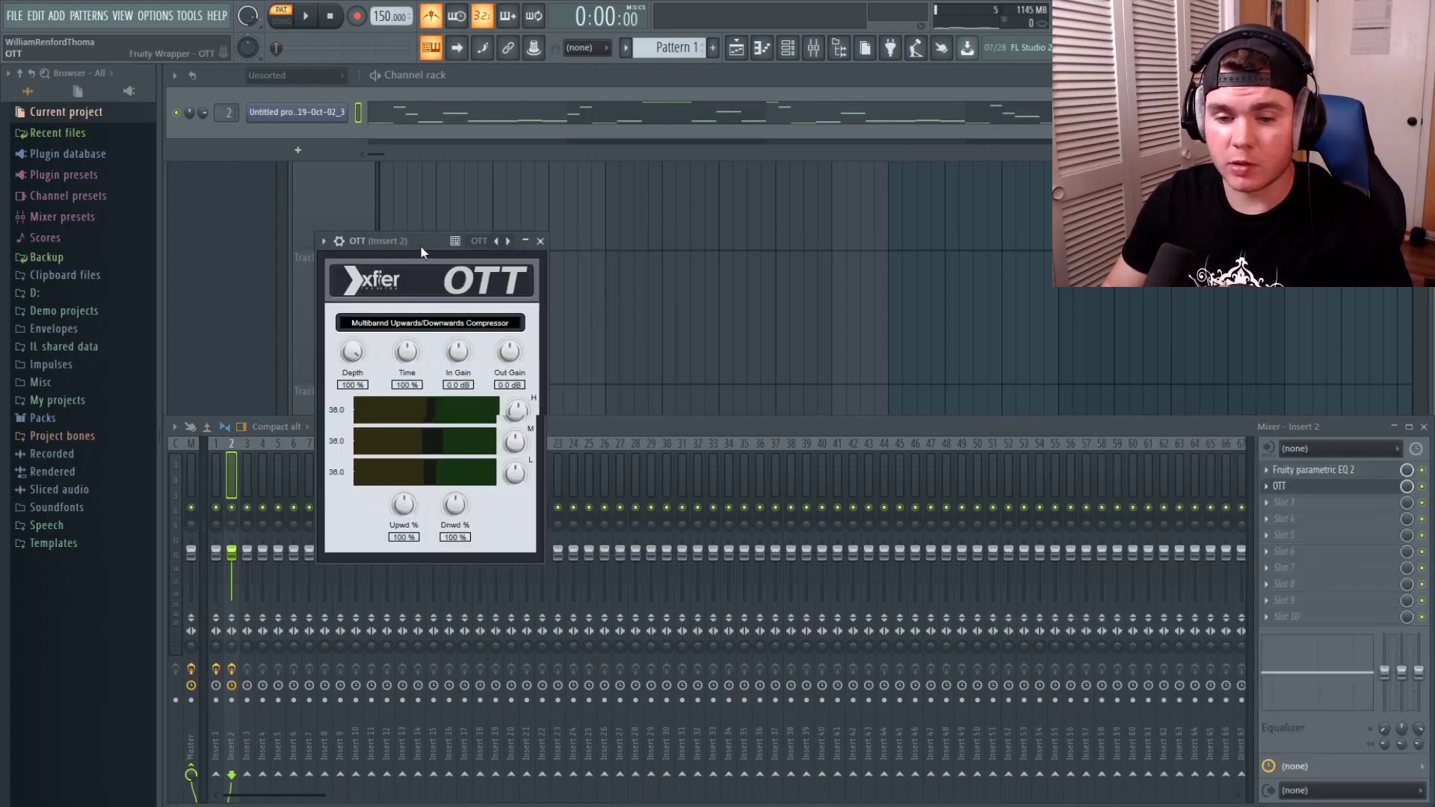
pyautogui.moveTo(417, 254); pyautogui.dragTo(478, 263)
pyautogui.press('space')
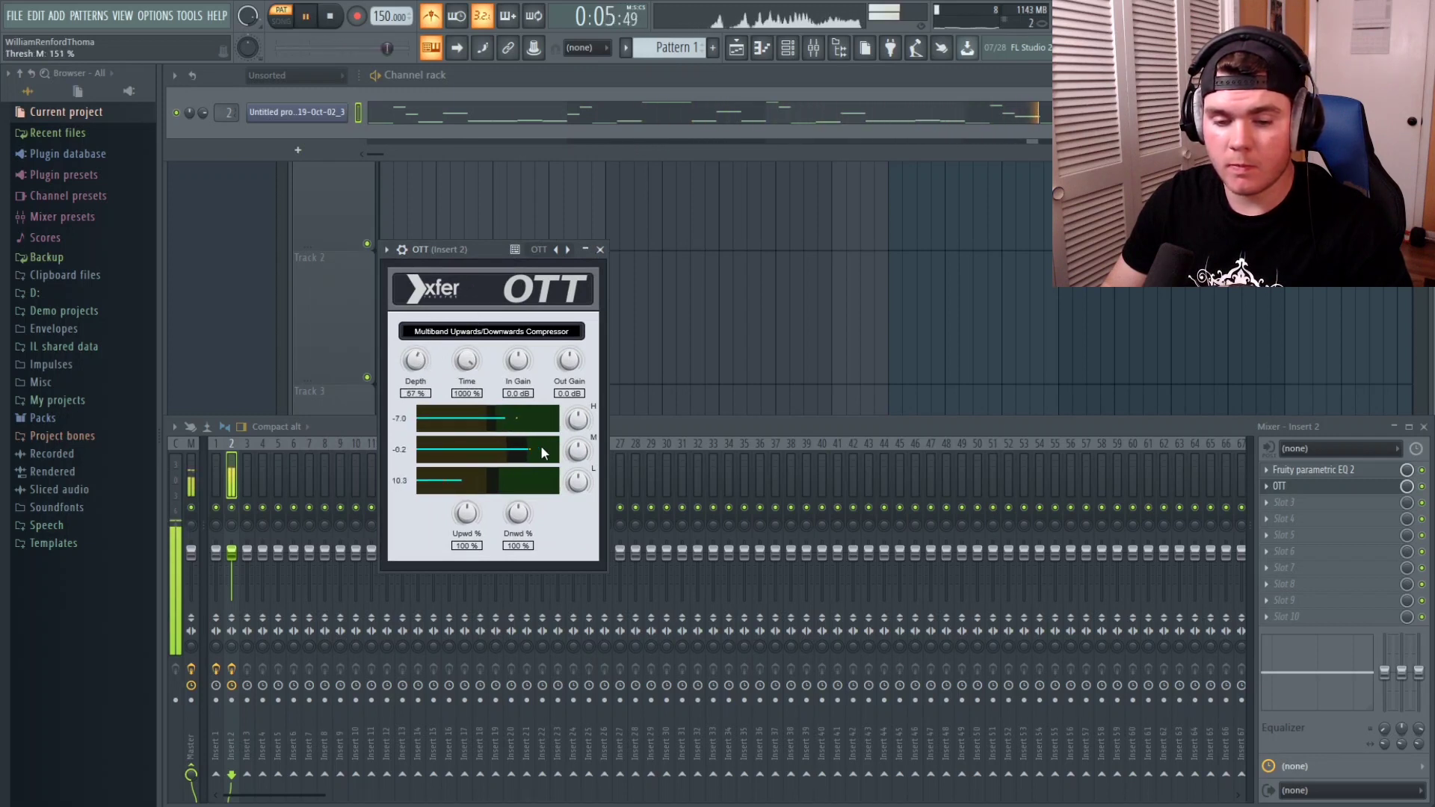
pyautogui.moveTo(536, 456); pyautogui.dragTo(533, 459)
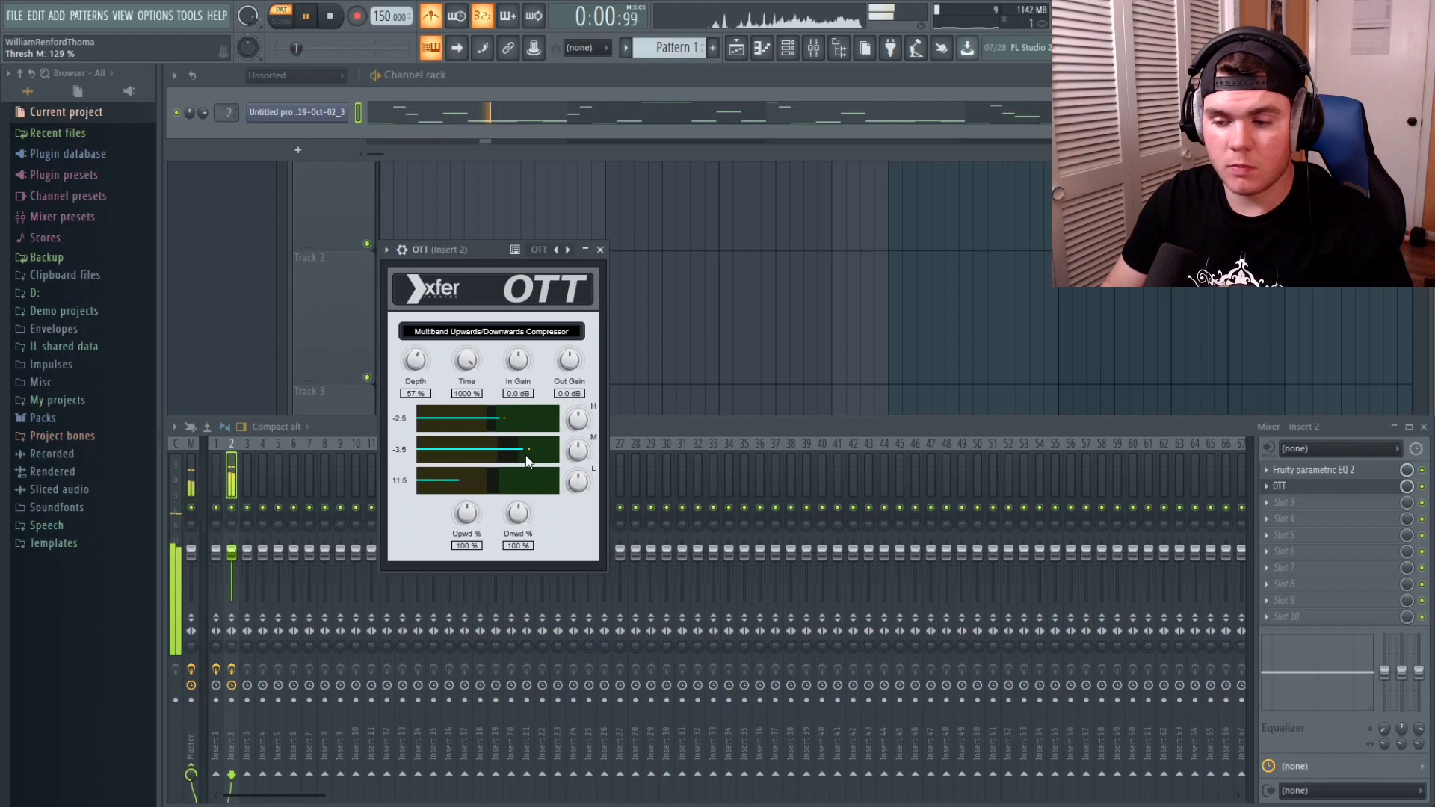
pyautogui.click(1425, 490)
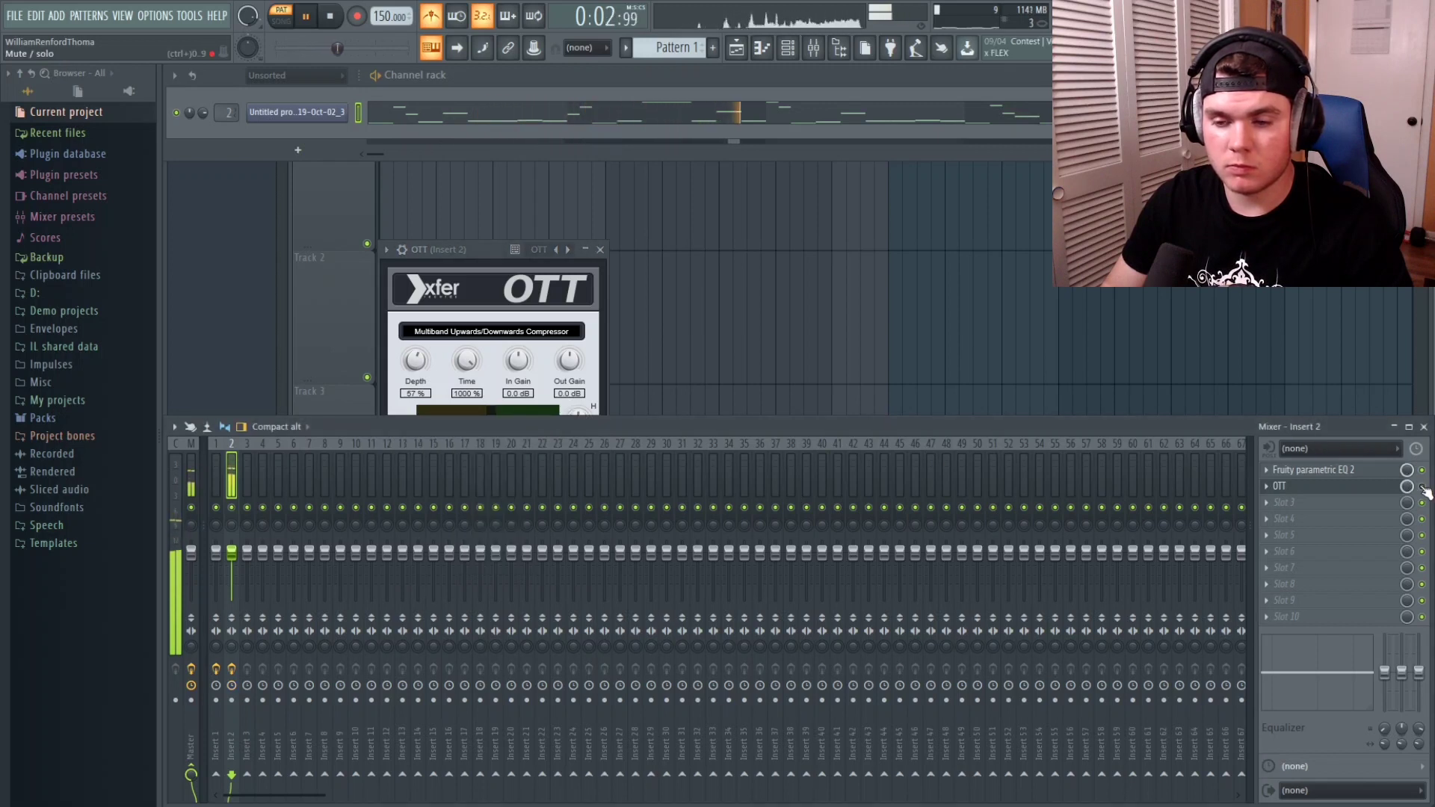
pyautogui.click(465, 252)
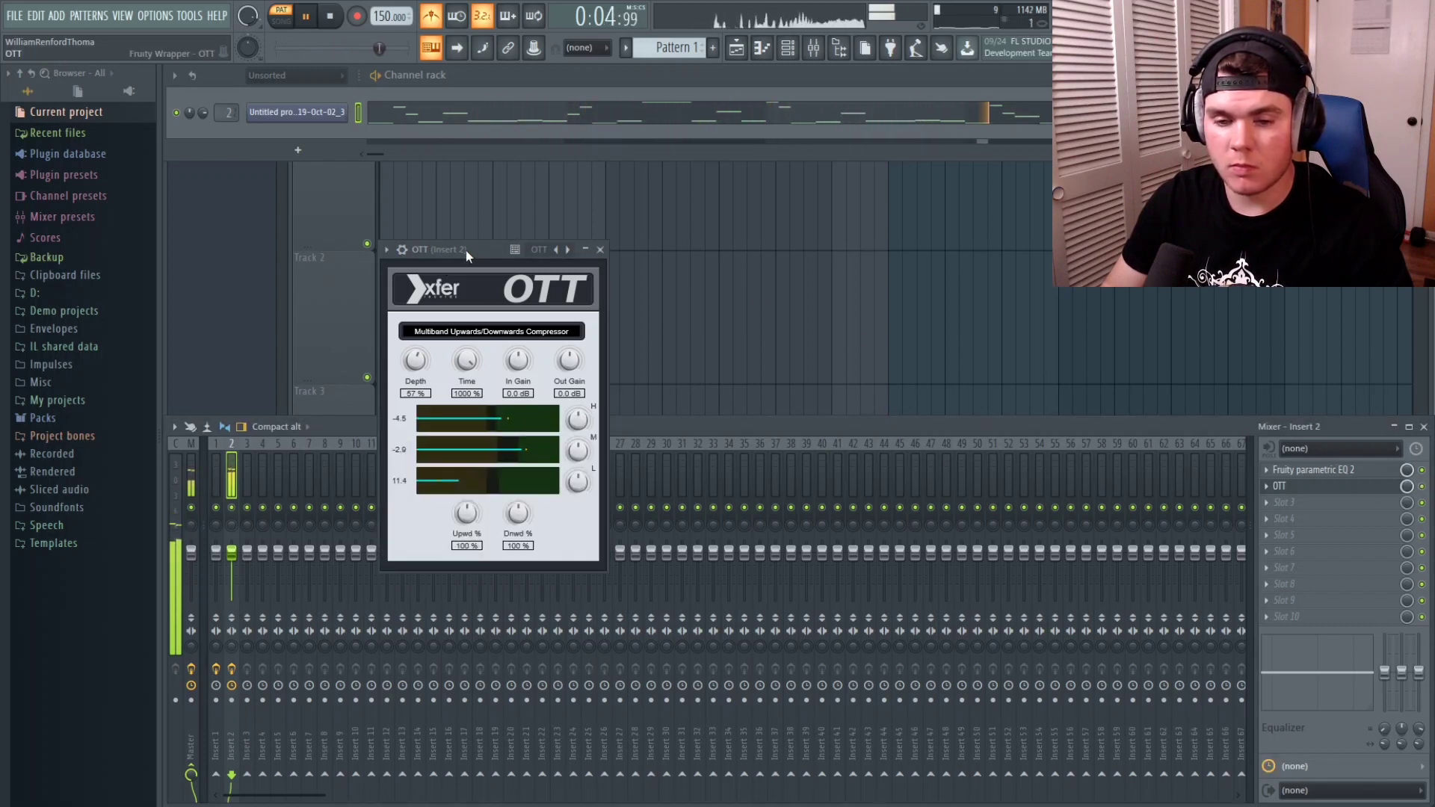
pyautogui.press('space')
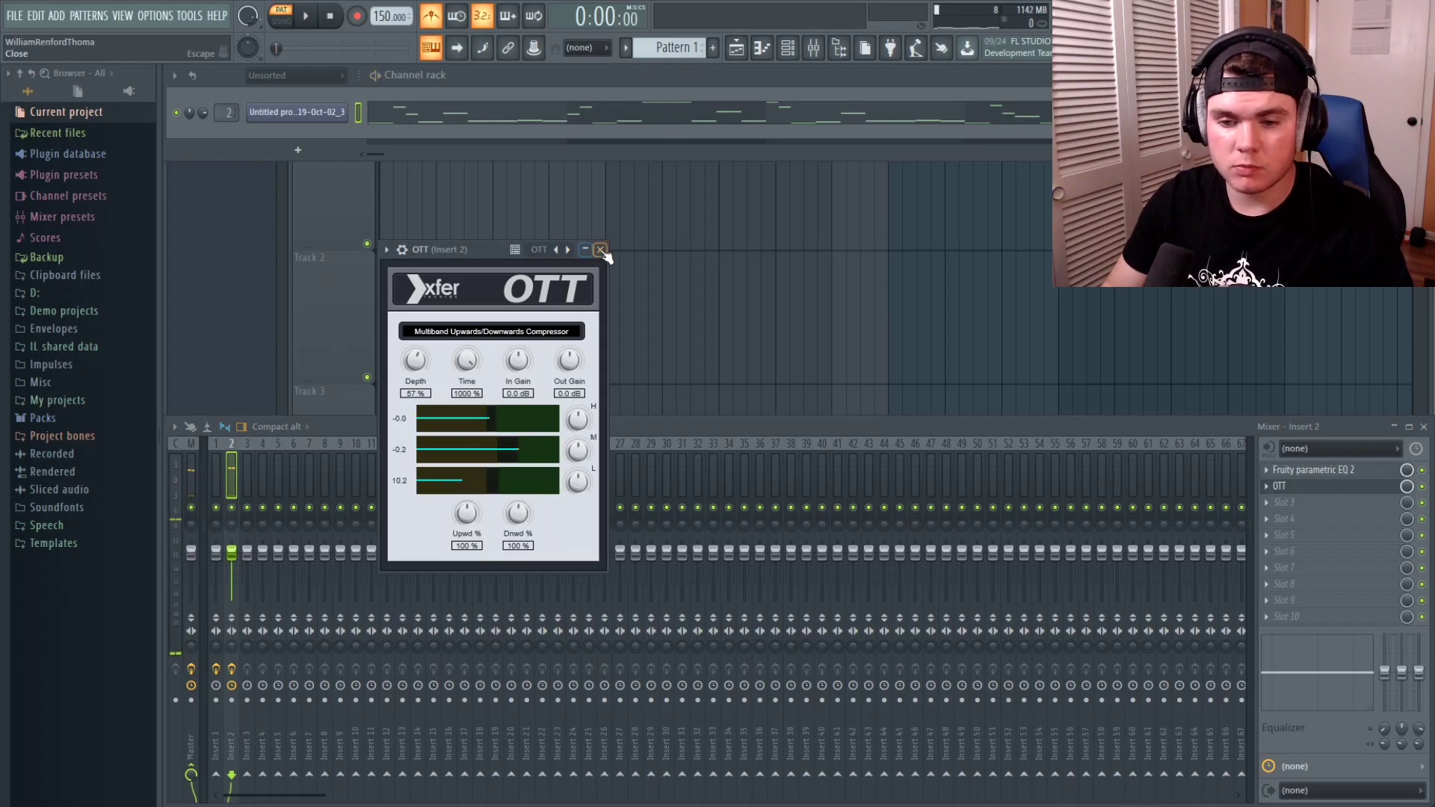
# - Load Dimension Expander into slot 3 and lower its Dry/Wet to 29 while playing
pyautogui.click(600, 249)
pyautogui.click(1286, 502)
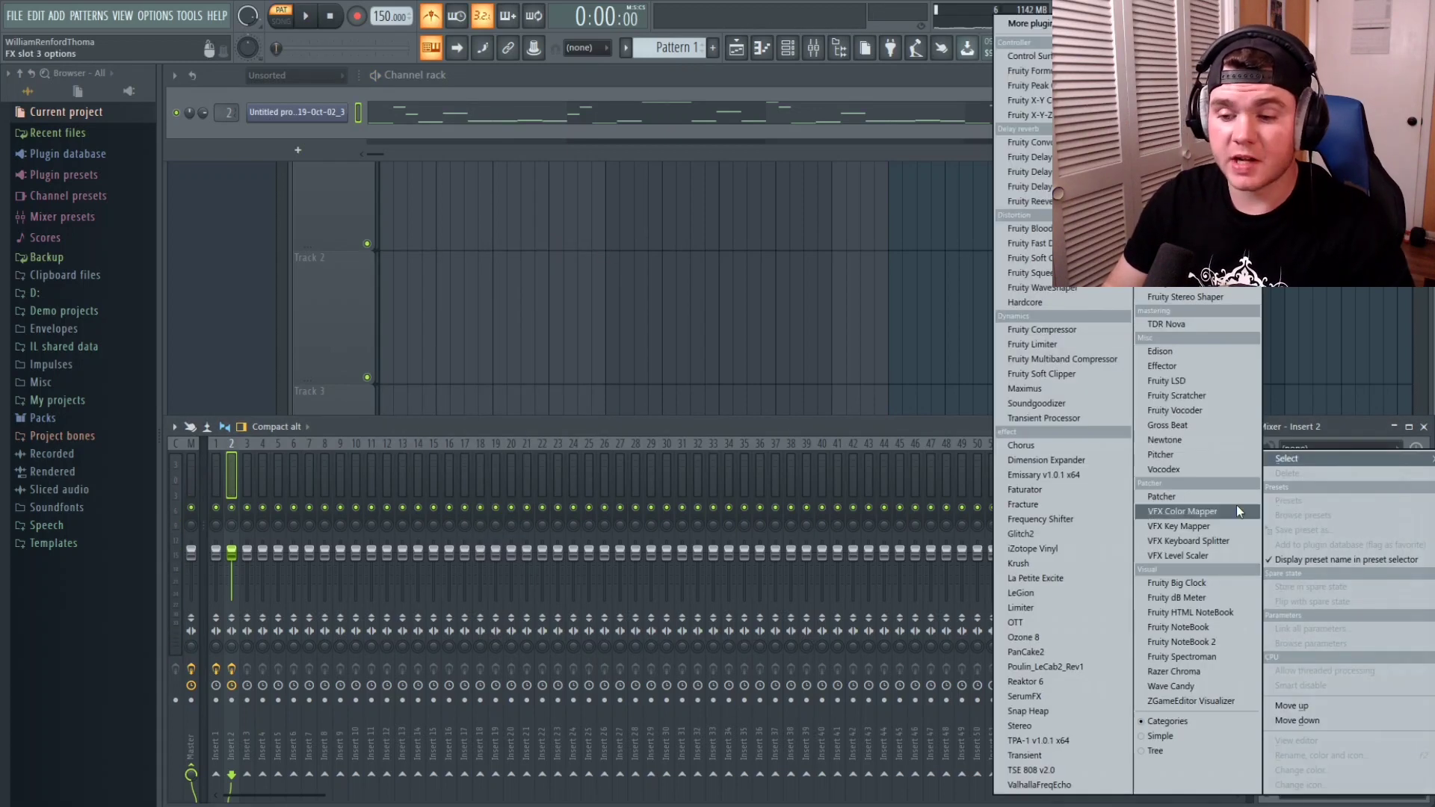
pyautogui.click(1084, 461)
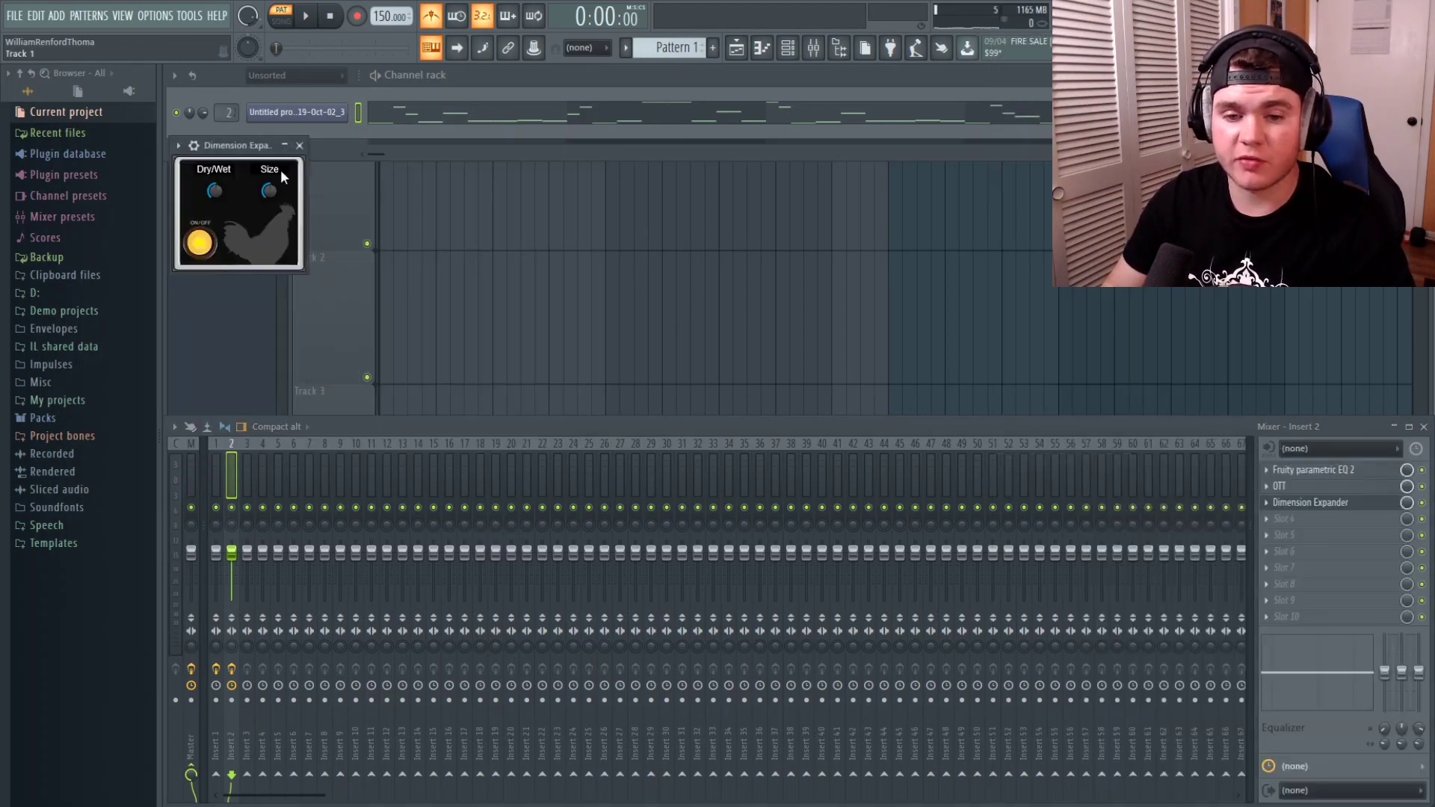
pyautogui.moveTo(235, 145); pyautogui.dragTo(722, 350)
pyautogui.press('space')
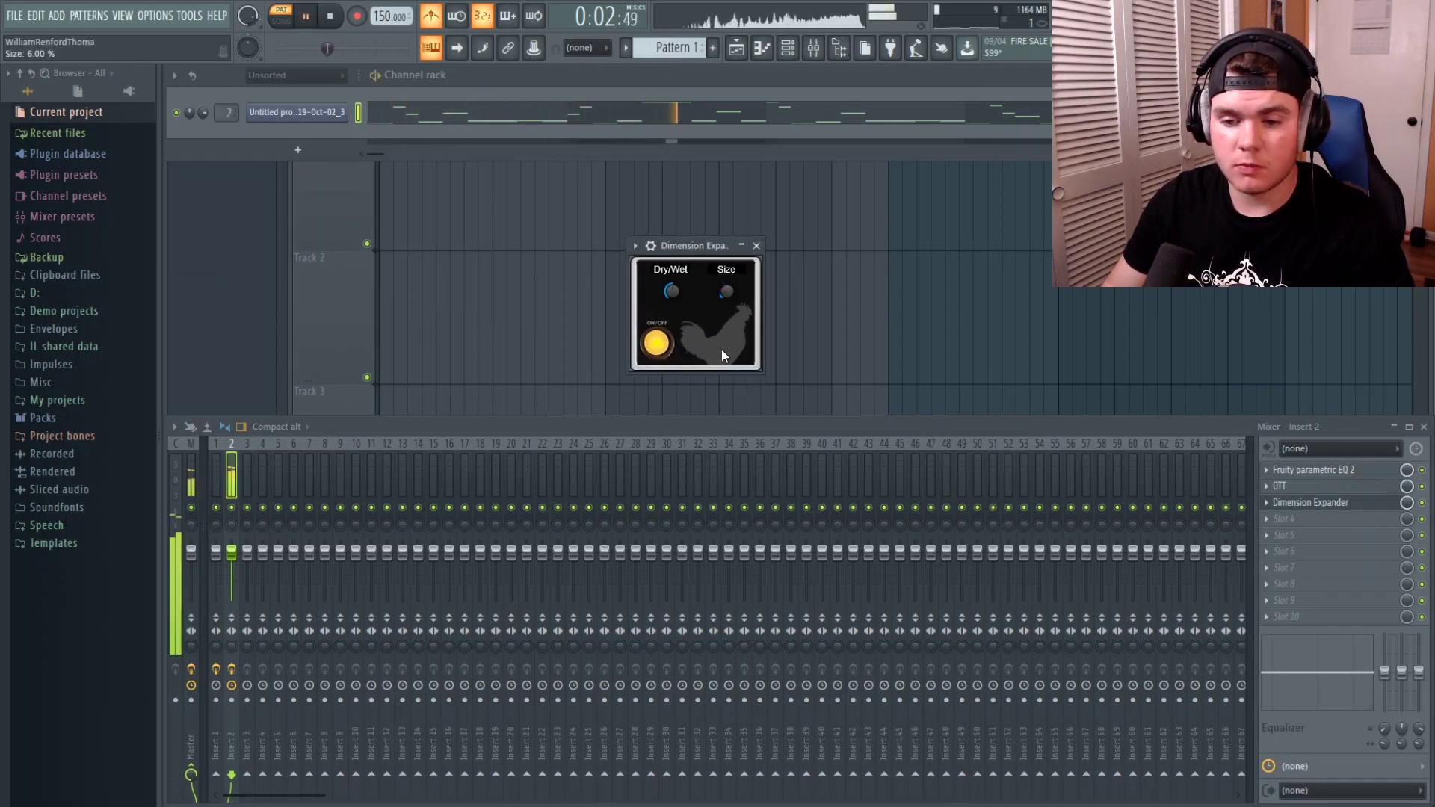
pyautogui.moveTo(680, 291); pyautogui.dragTo(669, 415)
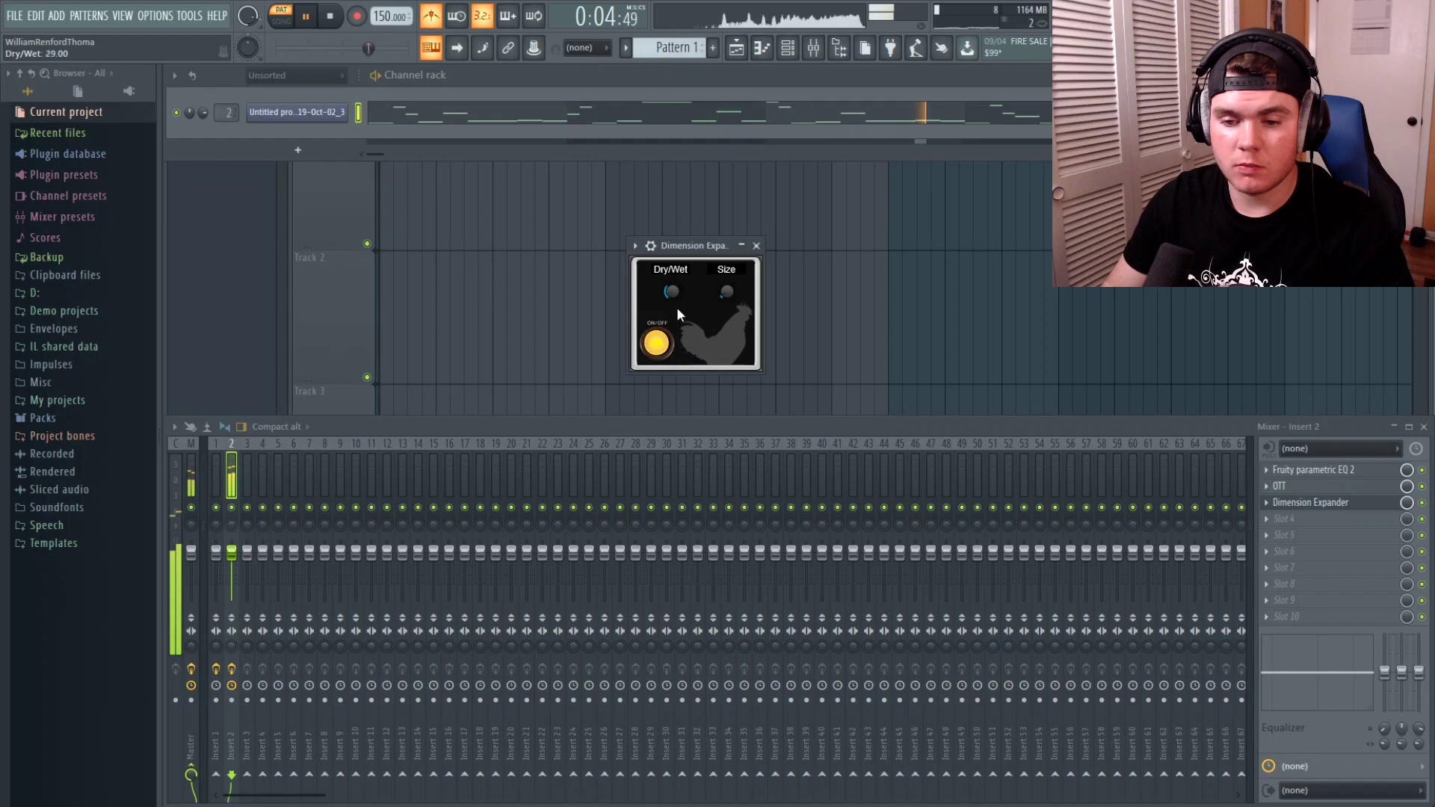
pyautogui.press('space')
pyautogui.click(1280, 507)
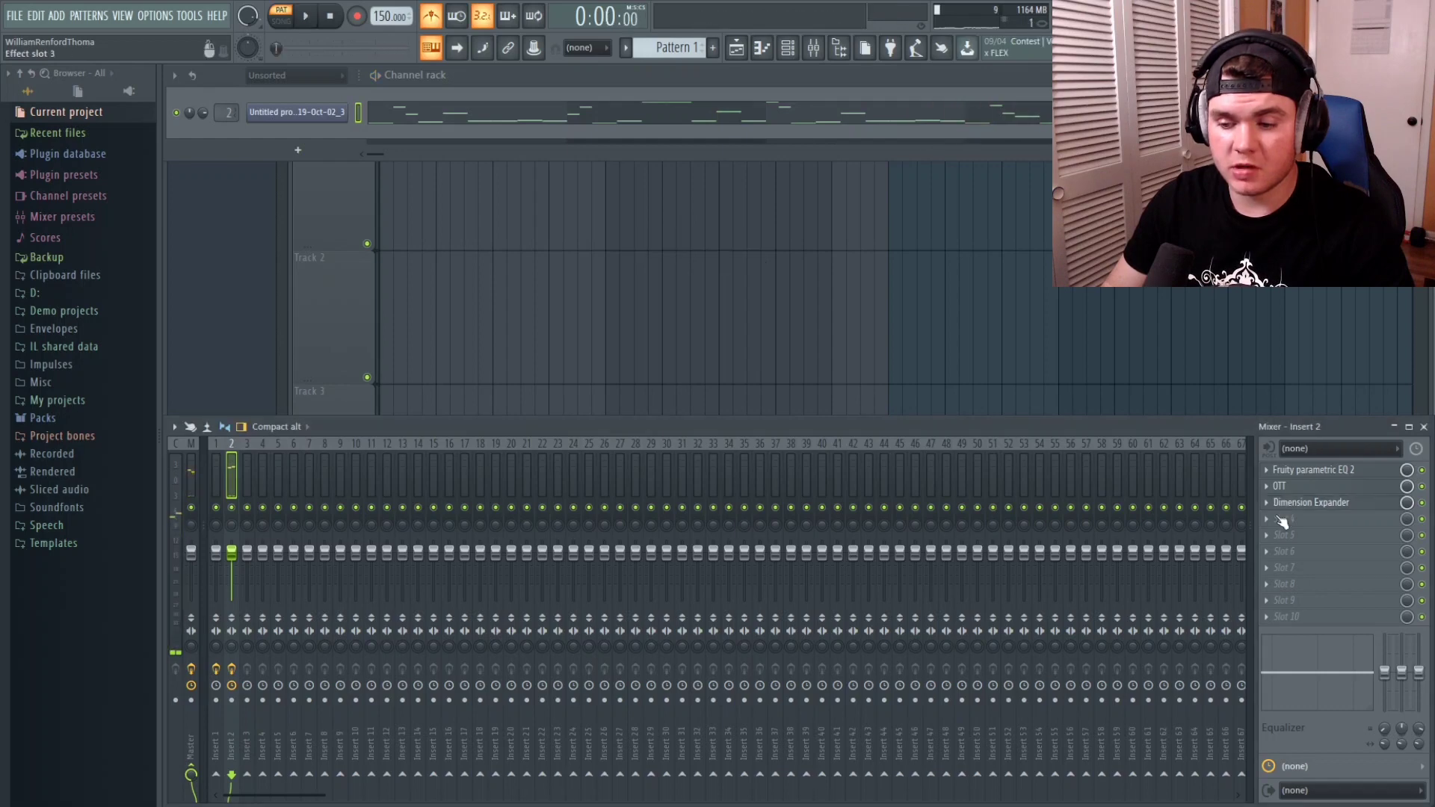
# - Load a reverb into the fourth slot of Insert 2 and start playback
pyautogui.click(1271, 519)
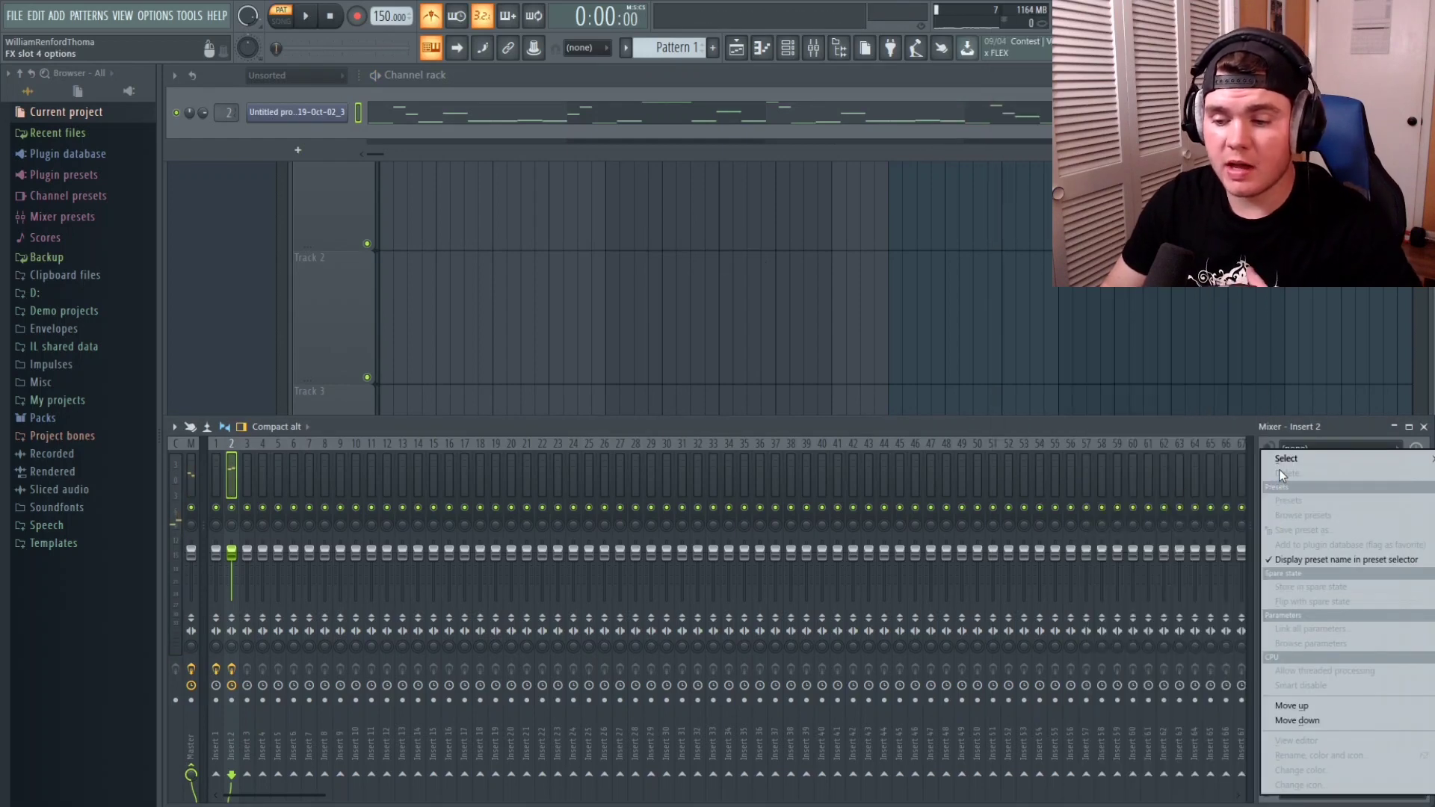
pyautogui.moveTo(1280, 464)
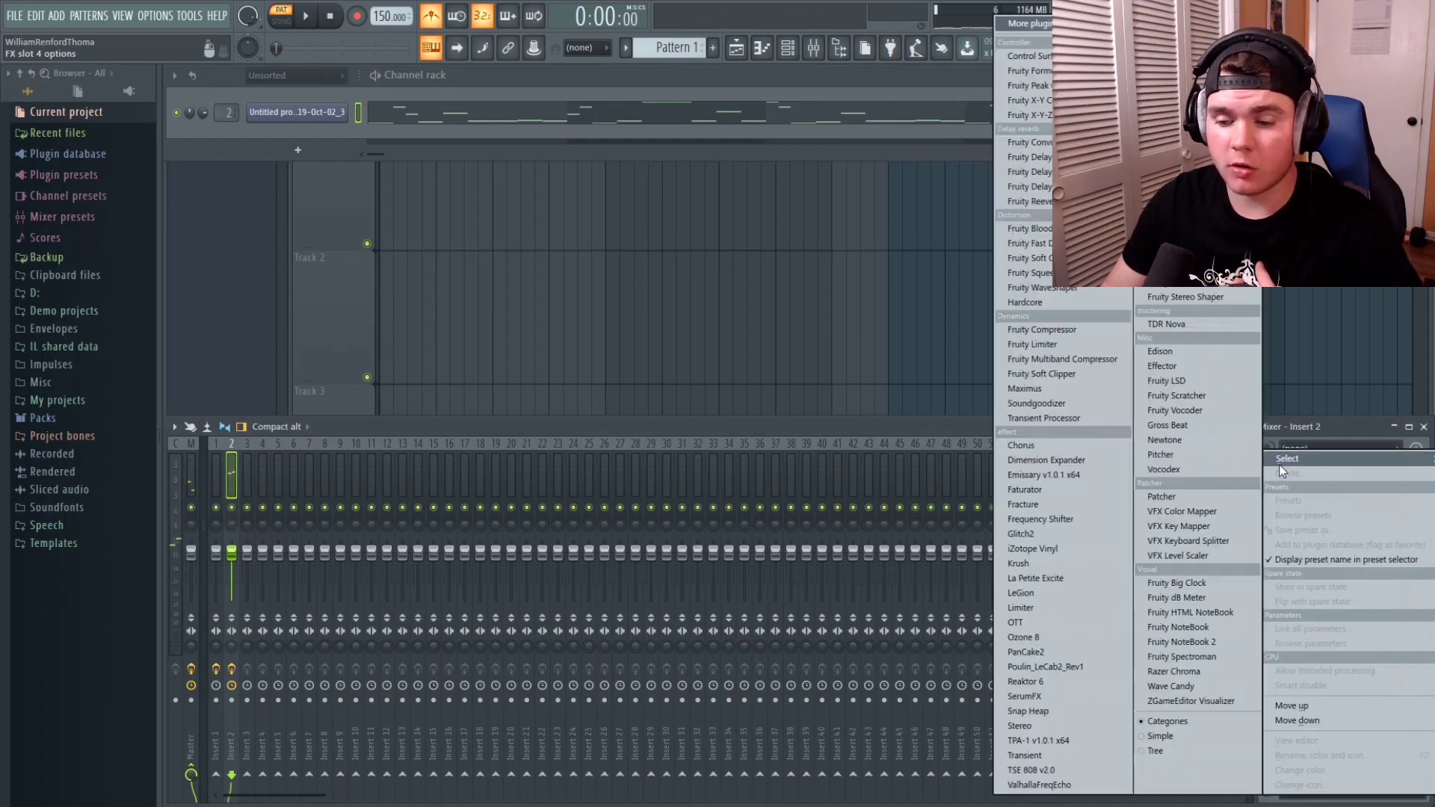
pyautogui.click(1089, 298)
pyautogui.press('space')
# - Close the Fruity Reeverb 2 window and set the Fruity WaveShaper mix to about half
pyautogui.click(602, 166)
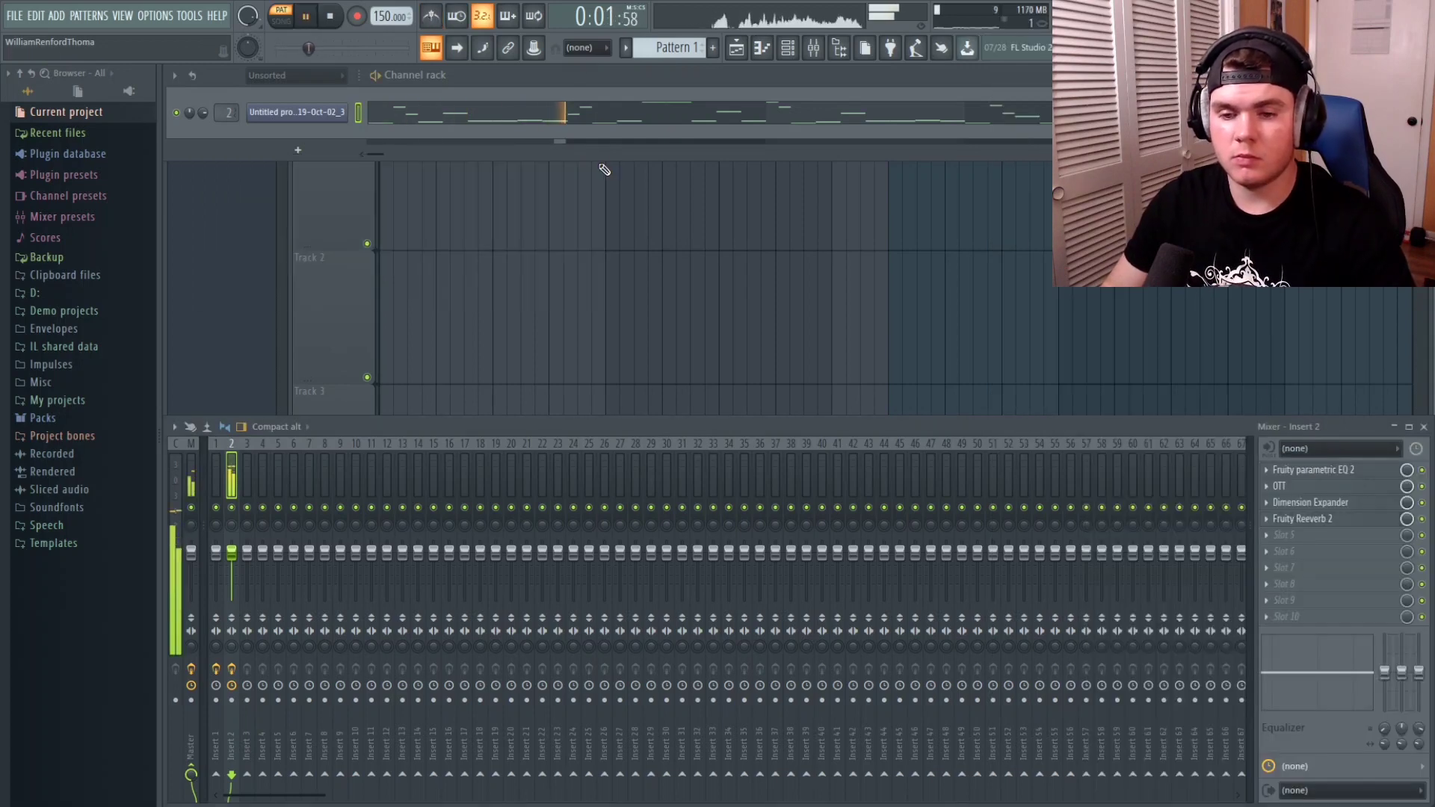
pyautogui.press('space')
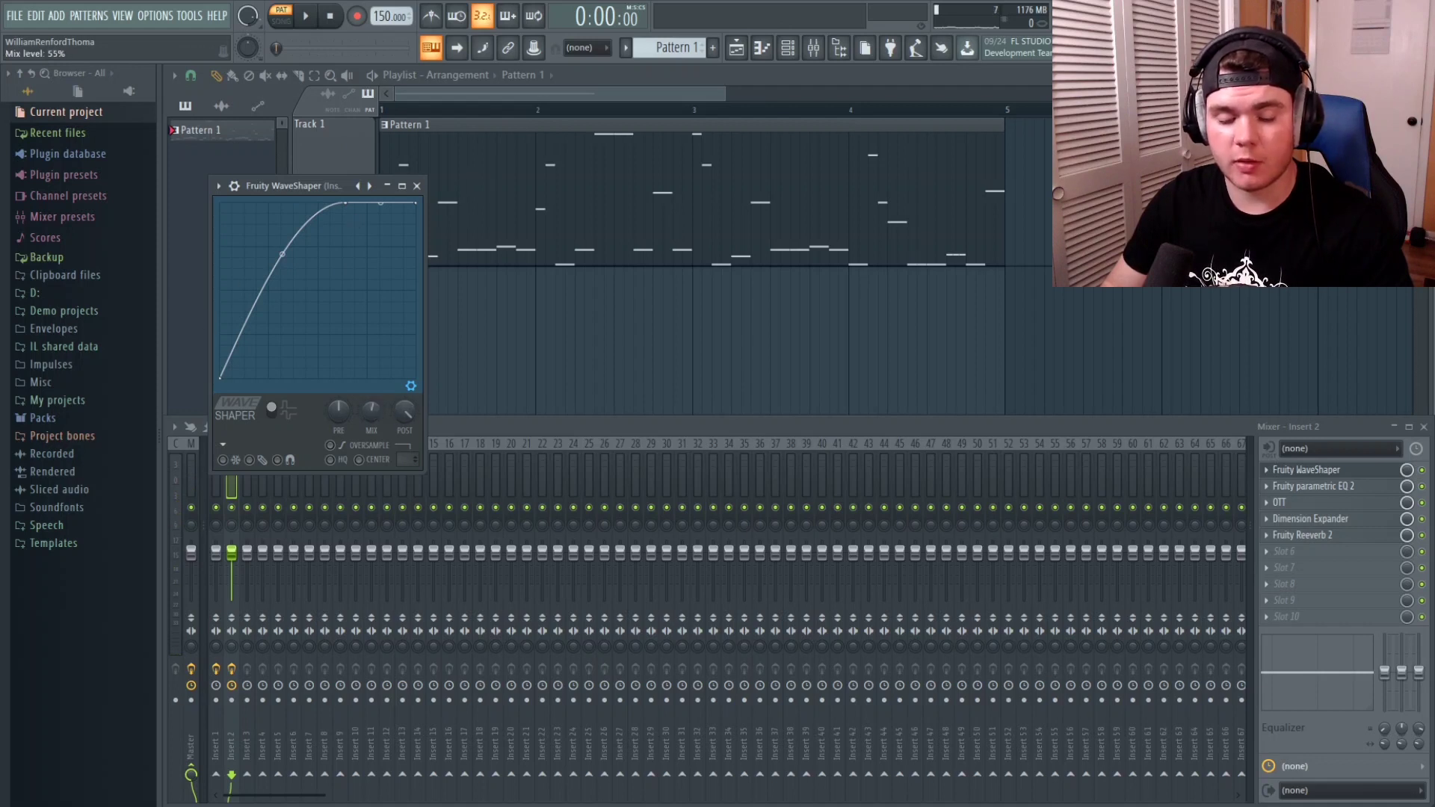
pyautogui.moveTo(377, 410); pyautogui.dragTo(377, 411)
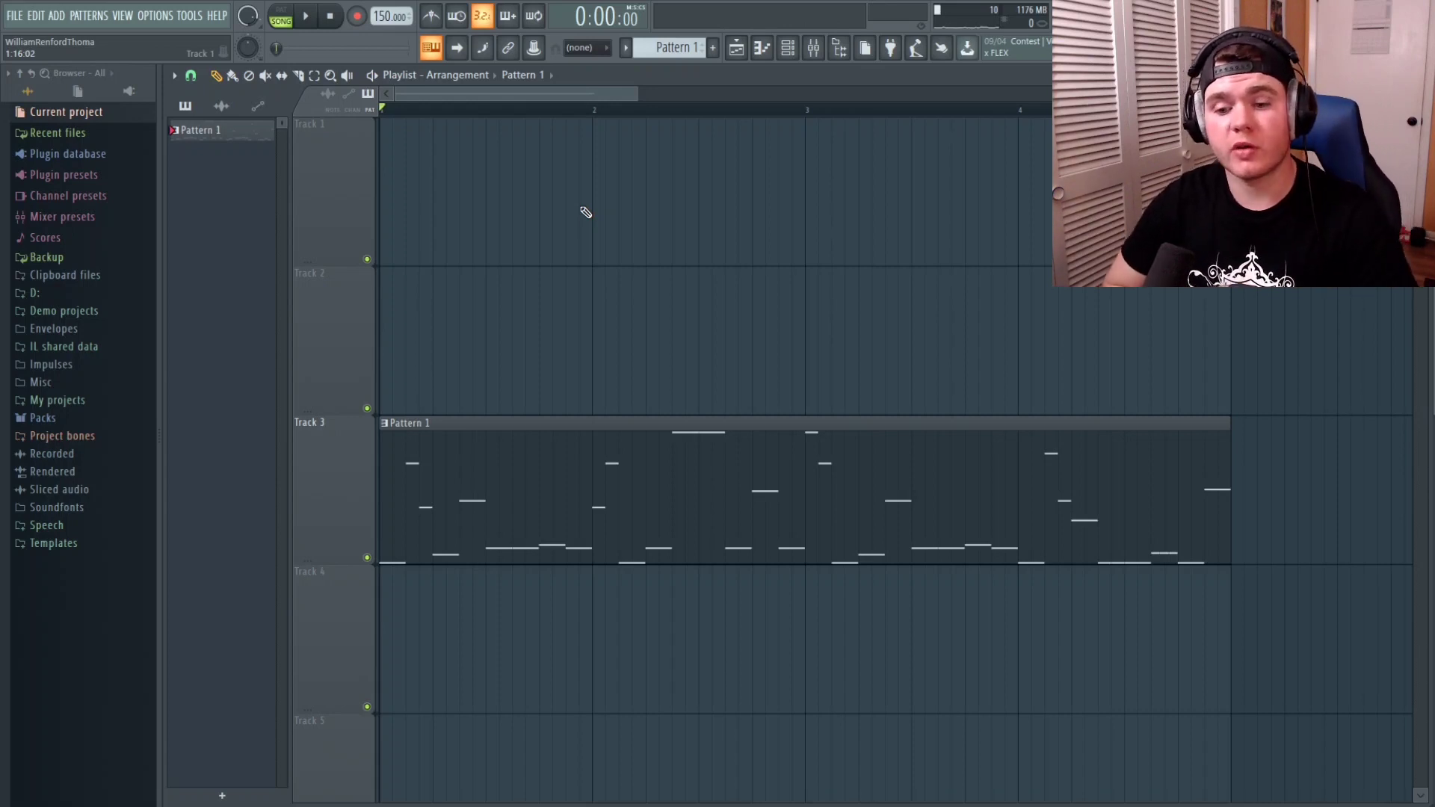
# - Play back the song arrangement with Pattern 1's vocal chops on Track 3
pyautogui.press('space')
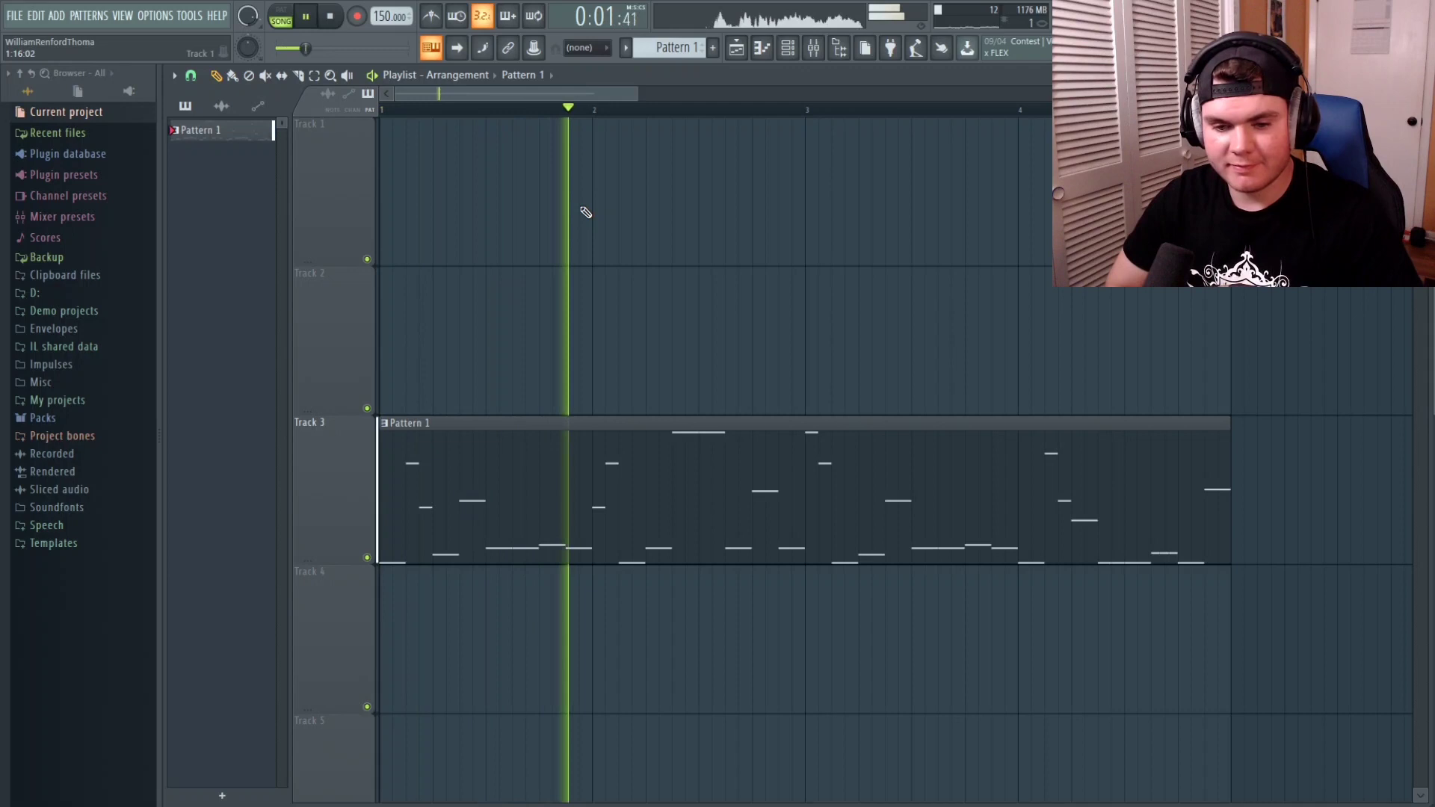